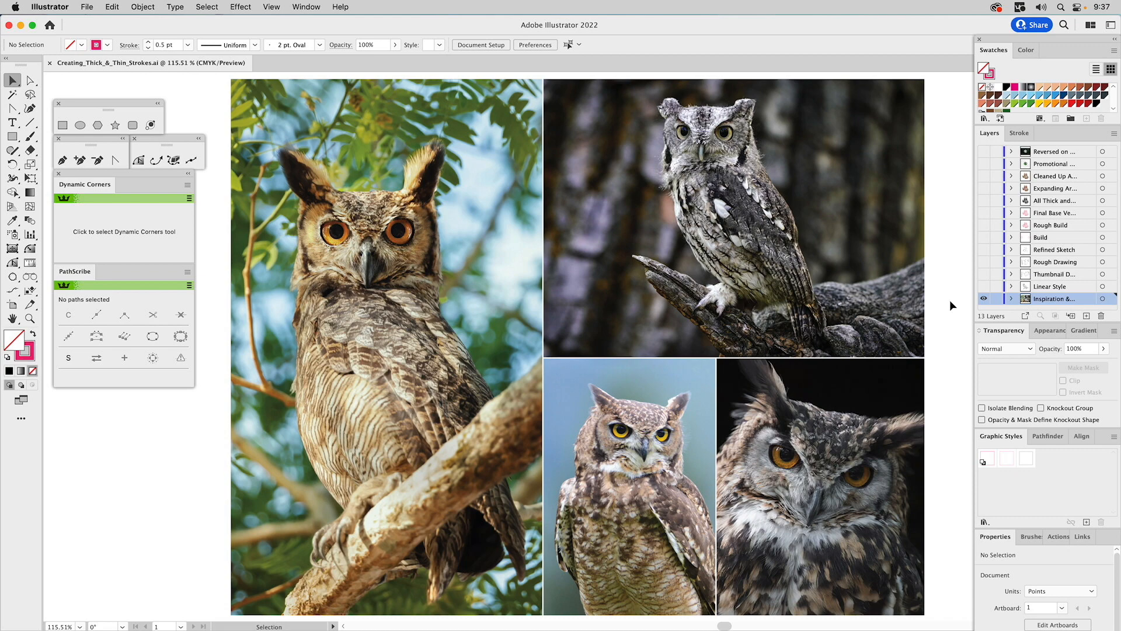
Show the Linear Style layer over the inspiration photos to view the example owl, and hide it again.
left_click(984, 287)
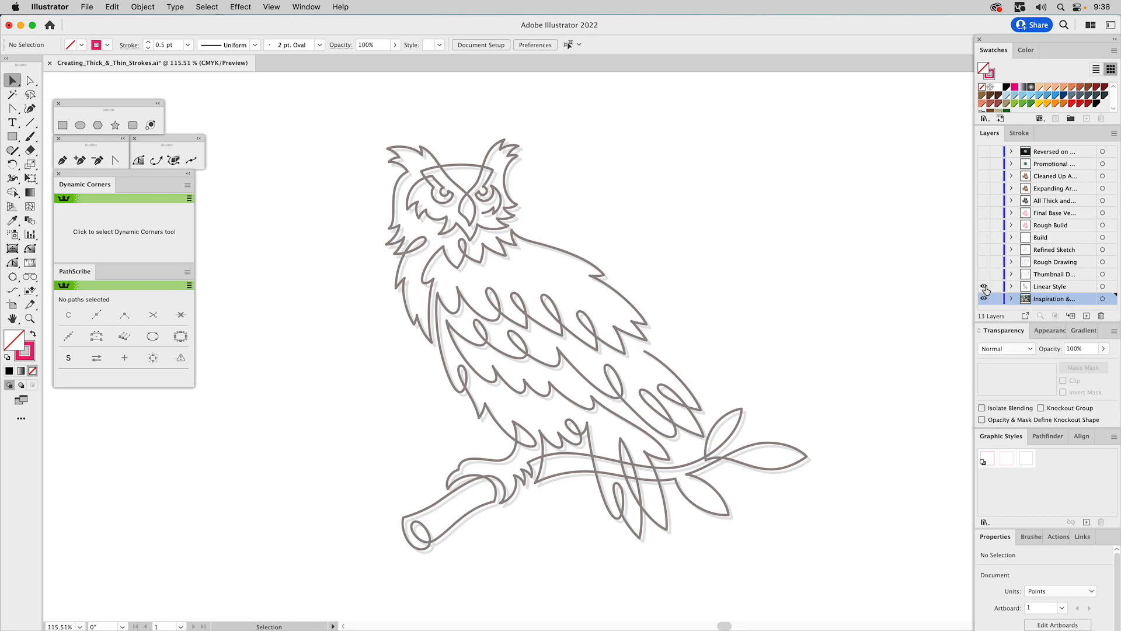
left_click(984, 294)
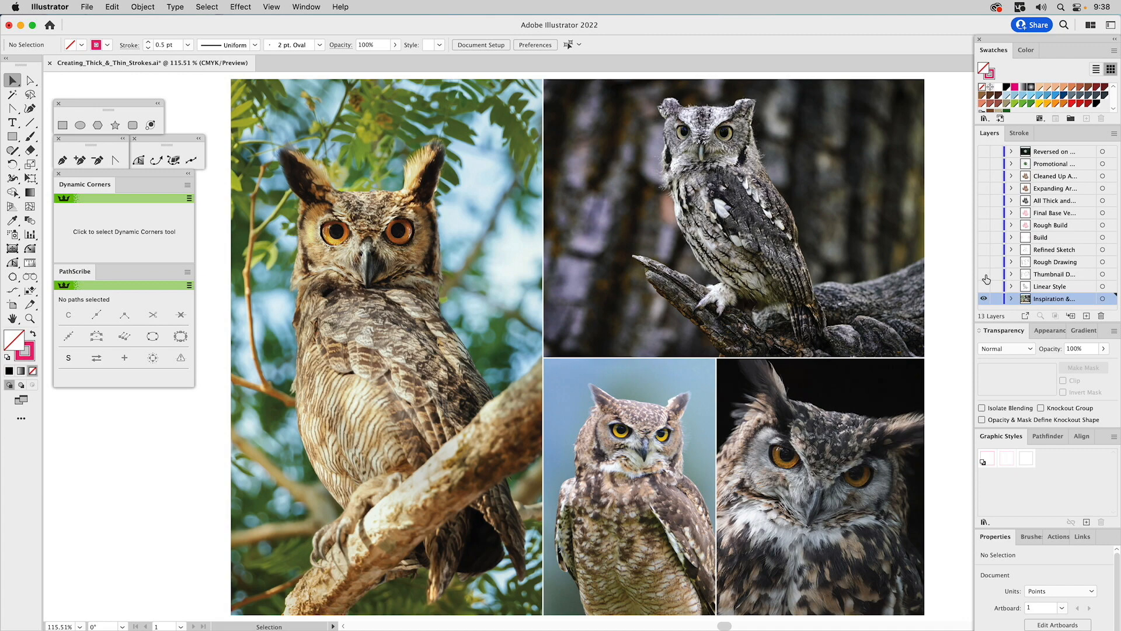
Show the thumbnail drawings layer in place of the inspiration photos and make it the active layer.
left_click(984, 275)
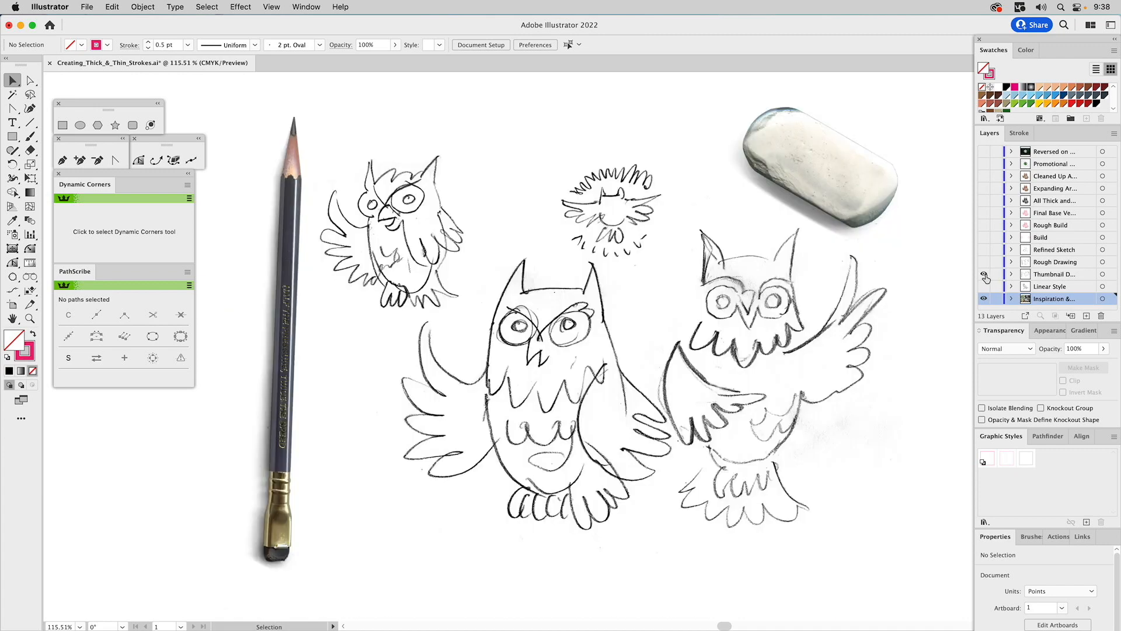
left_click(984, 298)
left_click(1045, 274)
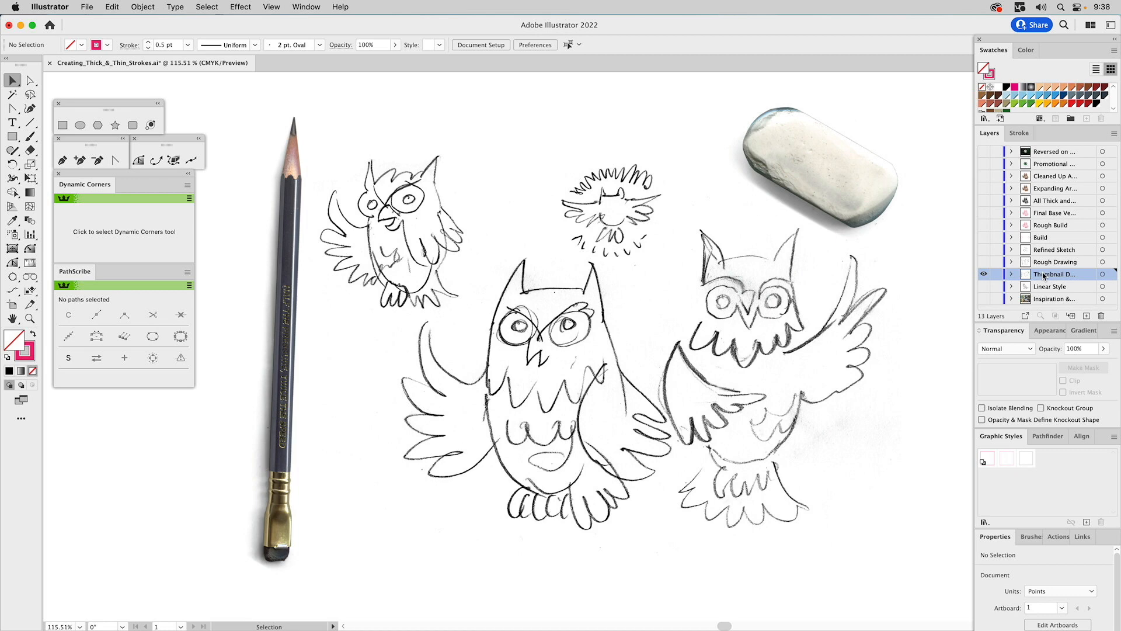
Show the Rough Drawing layer in place of the thumbnail drawings and make it the active layer.
left_click(983, 263)
left_click(983, 273)
left_click(1041, 264)
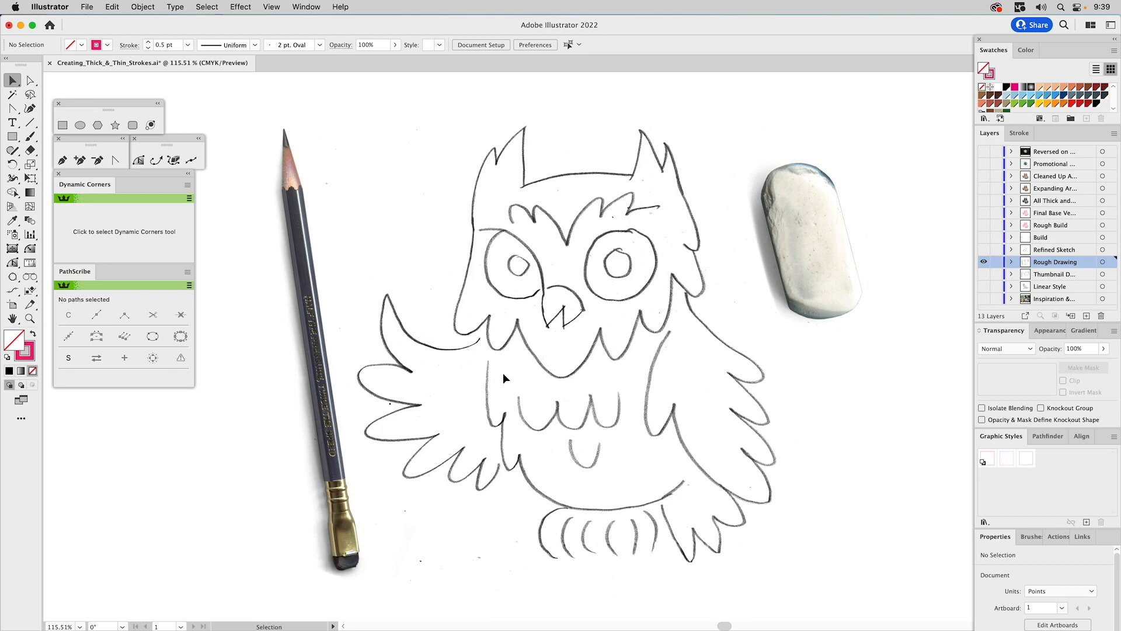
Show the Refined Sketch layer, compare it with the rough drawing underneath, and leave the Rough Drawing layer hidden.
left_click(983, 250)
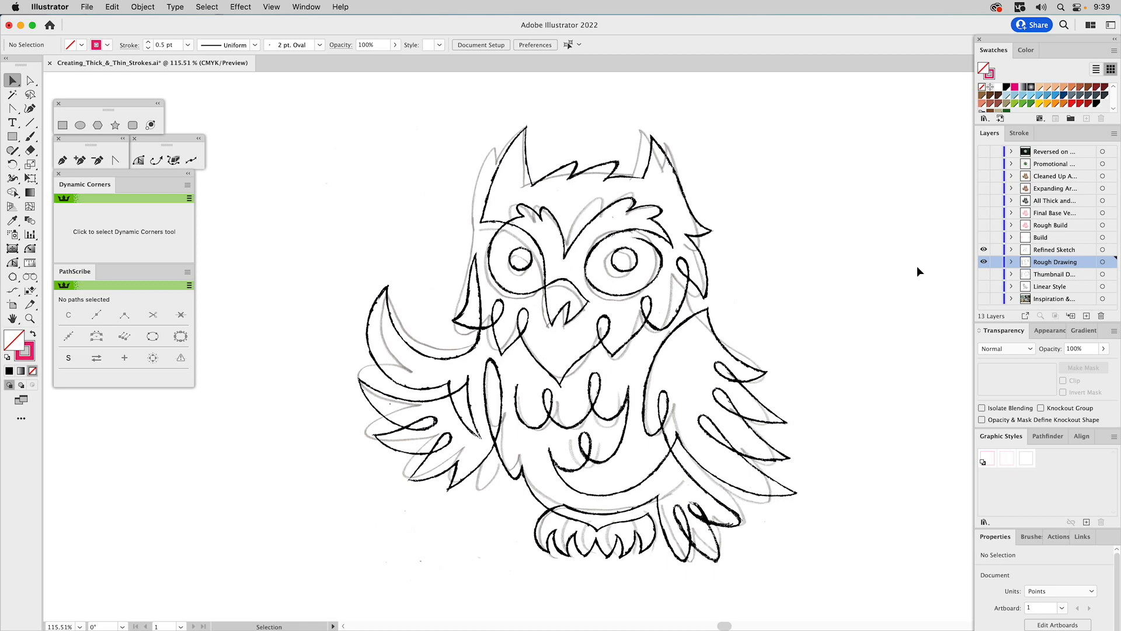
left_click(984, 261)
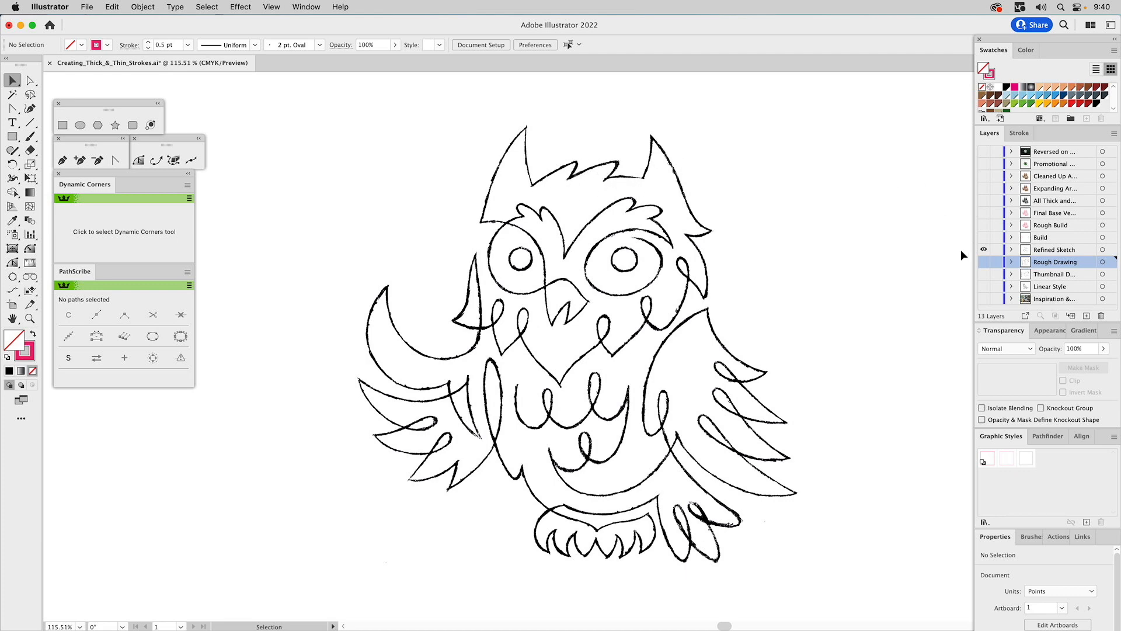
left_click(983, 262)
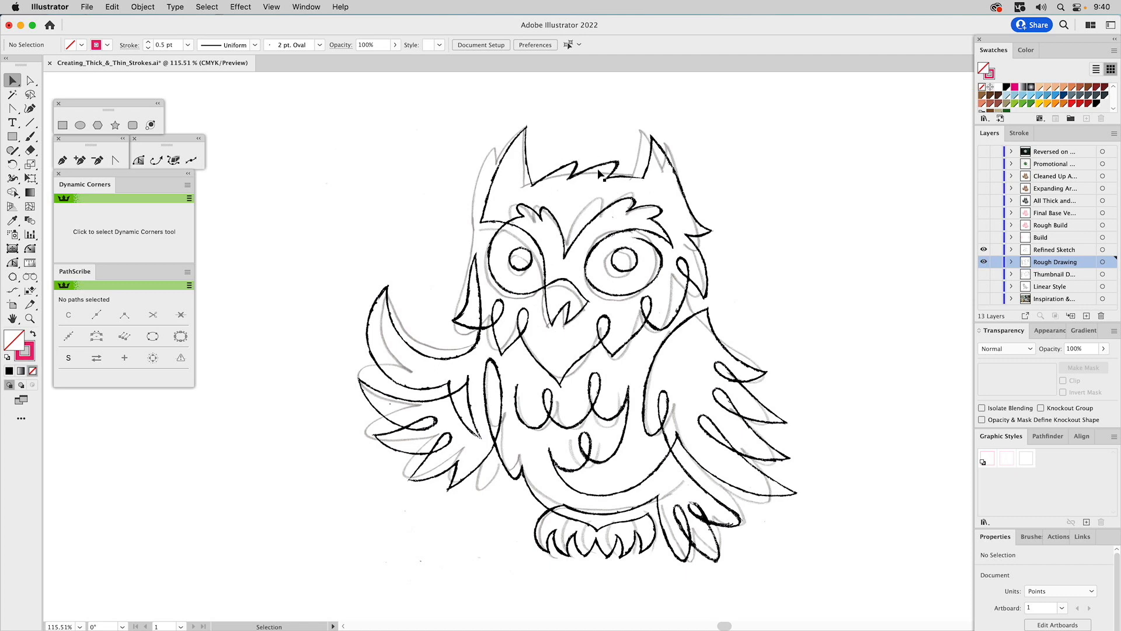
left_click(984, 263)
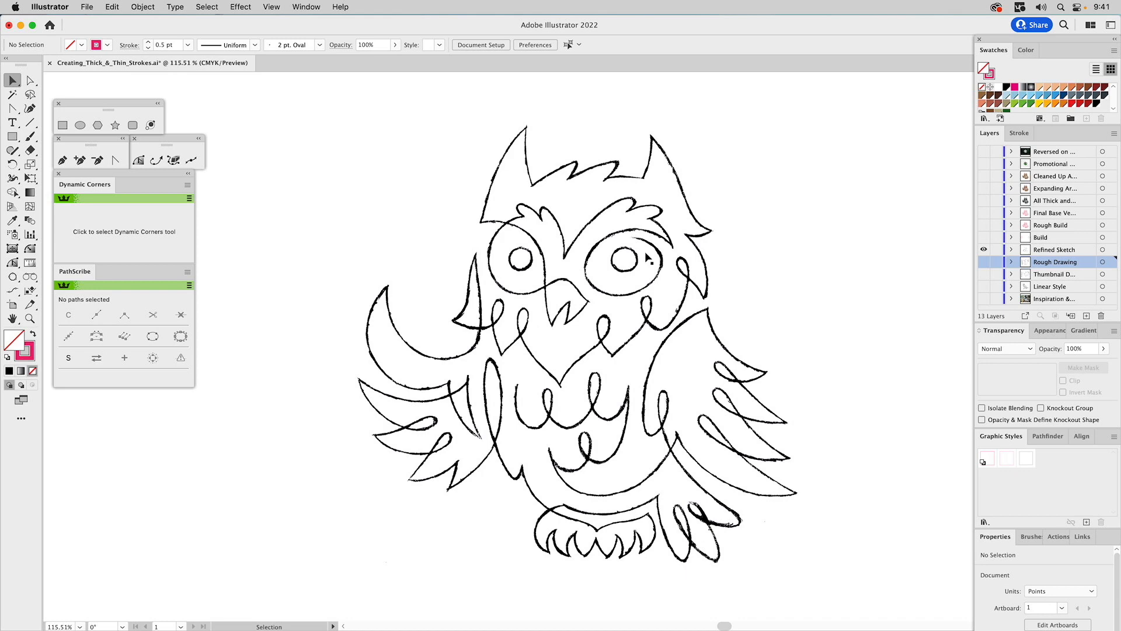
Set the refined sketch image's opacity to 15% and lock the Refined Sketch layer.
left_click(569, 260)
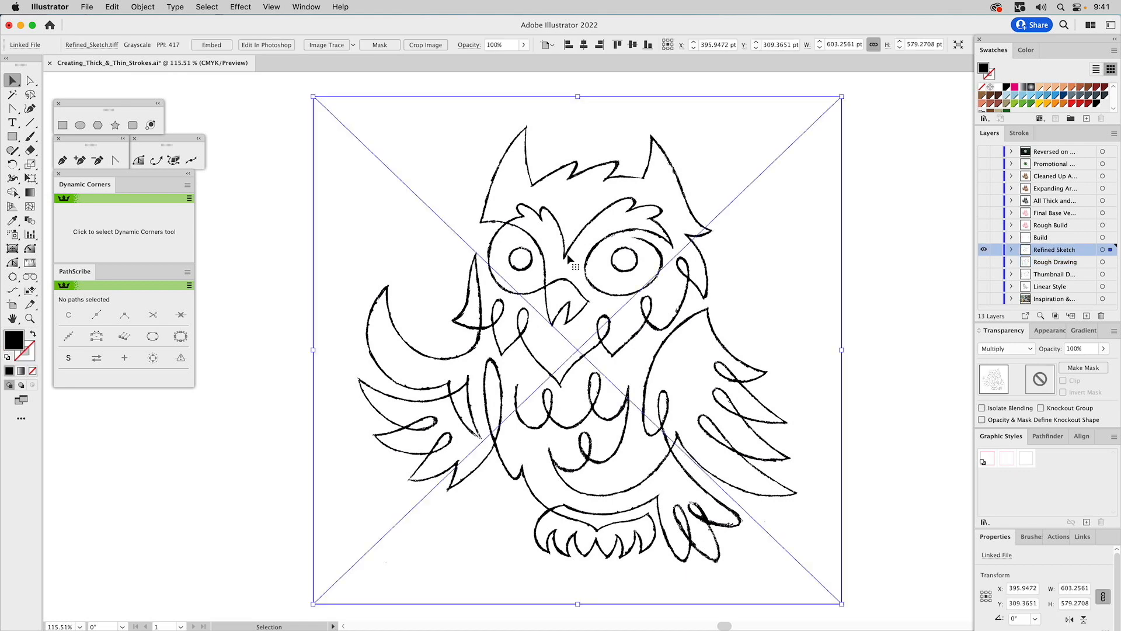
left_click(1077, 348)
type("15")
key("Return")
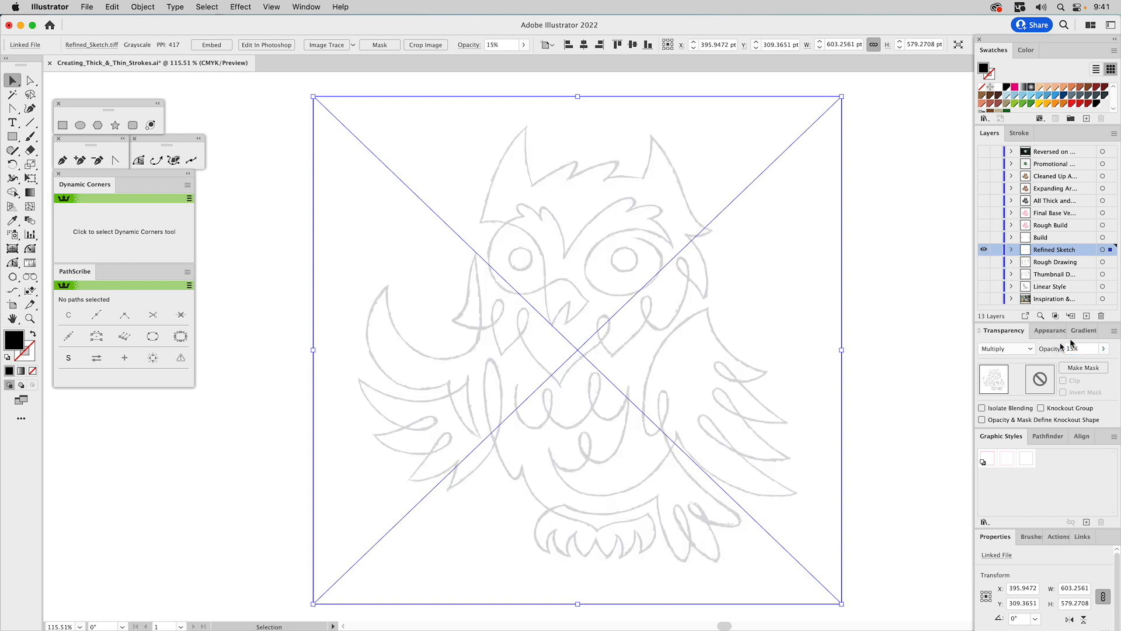
left_click(996, 250)
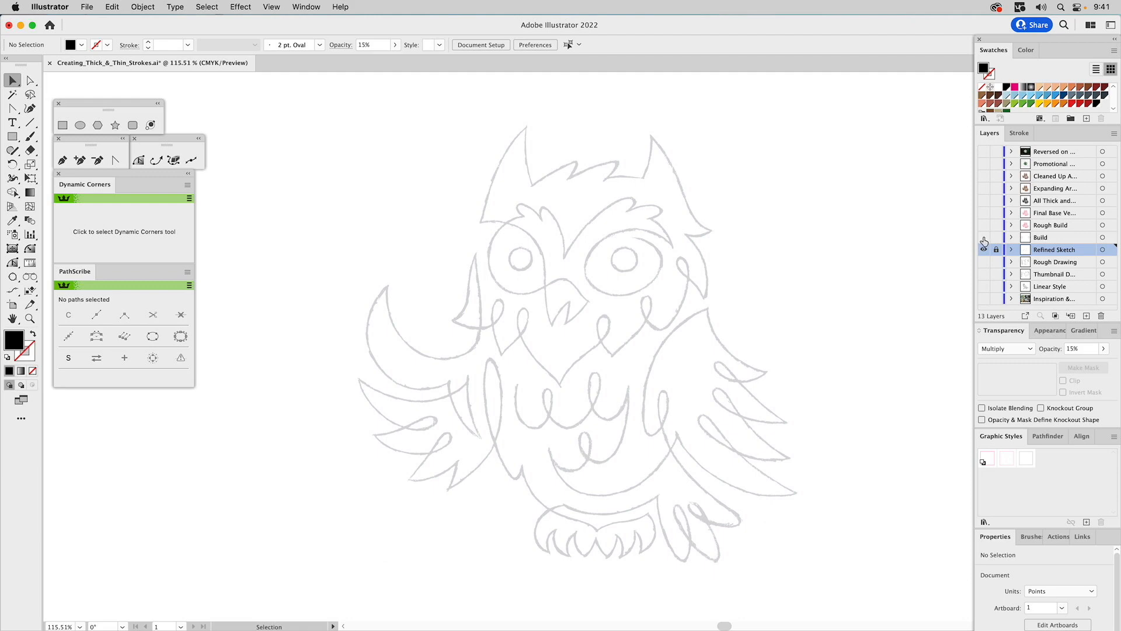
Show the Build layer, select the owl's left eye circle to make that layer active, and clear the selection.
left_click(984, 237)
left_click_drag(496, 225, 552, 274)
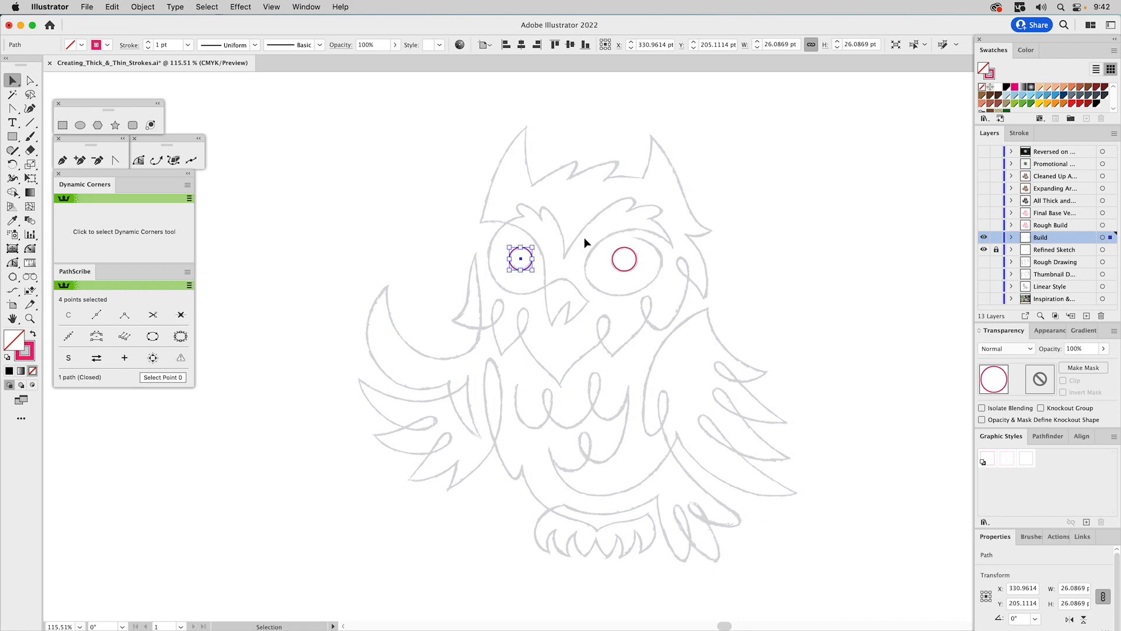
left_click(584, 237)
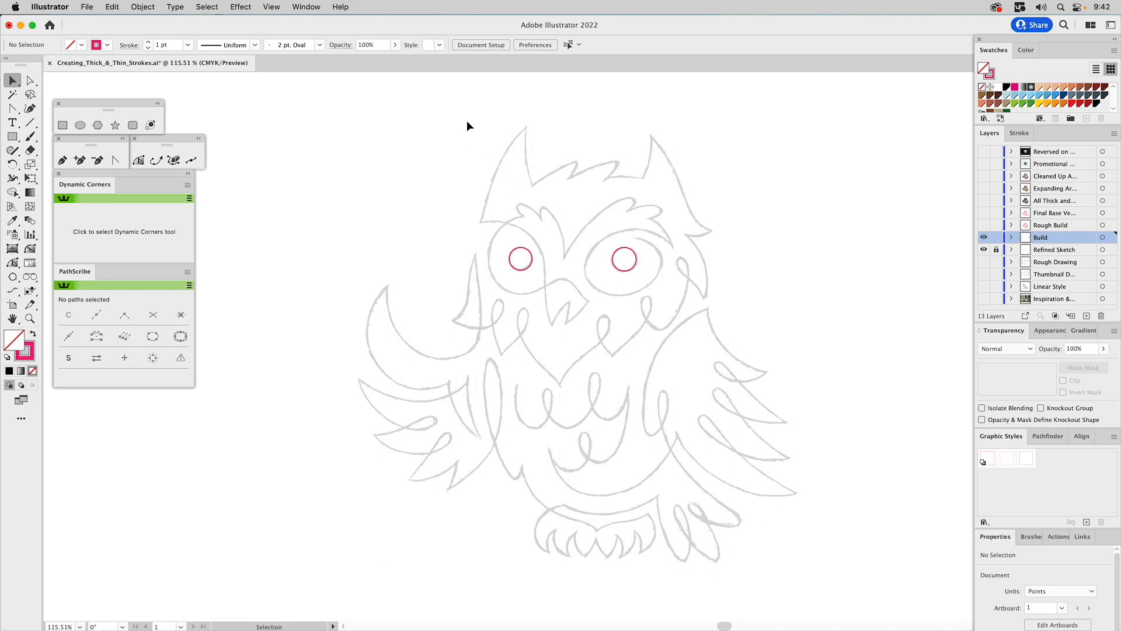
With the Pen tool, trace the head's upper edge from the right ear tip through the forehead feathers to the left ear tip.
key("z")
left_click_drag(449, 113, 714, 349)
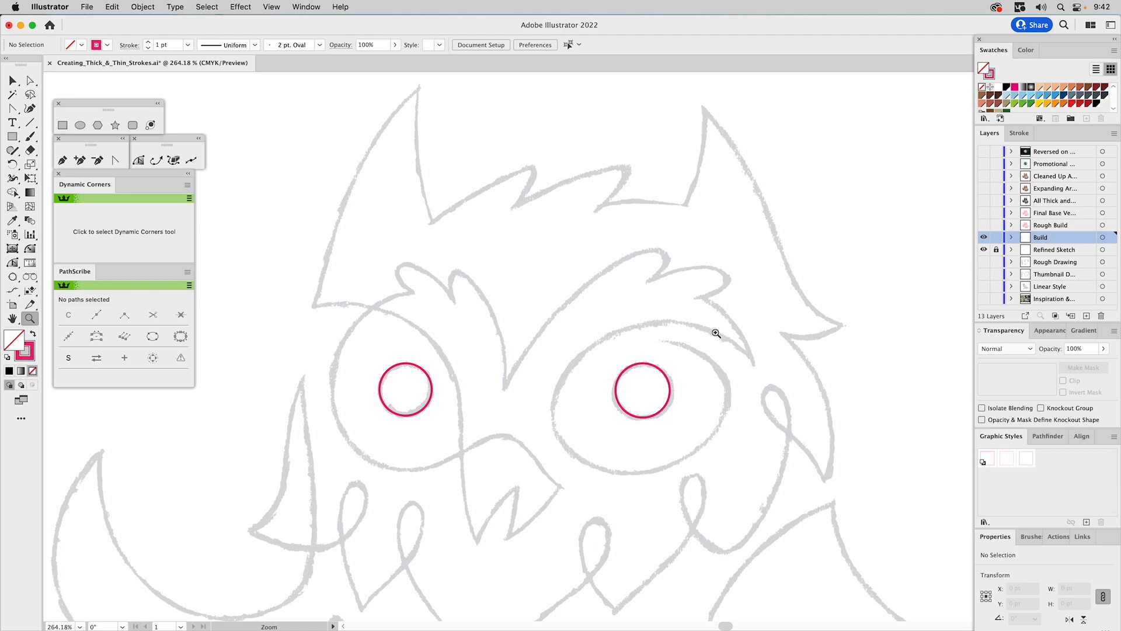
key("p")
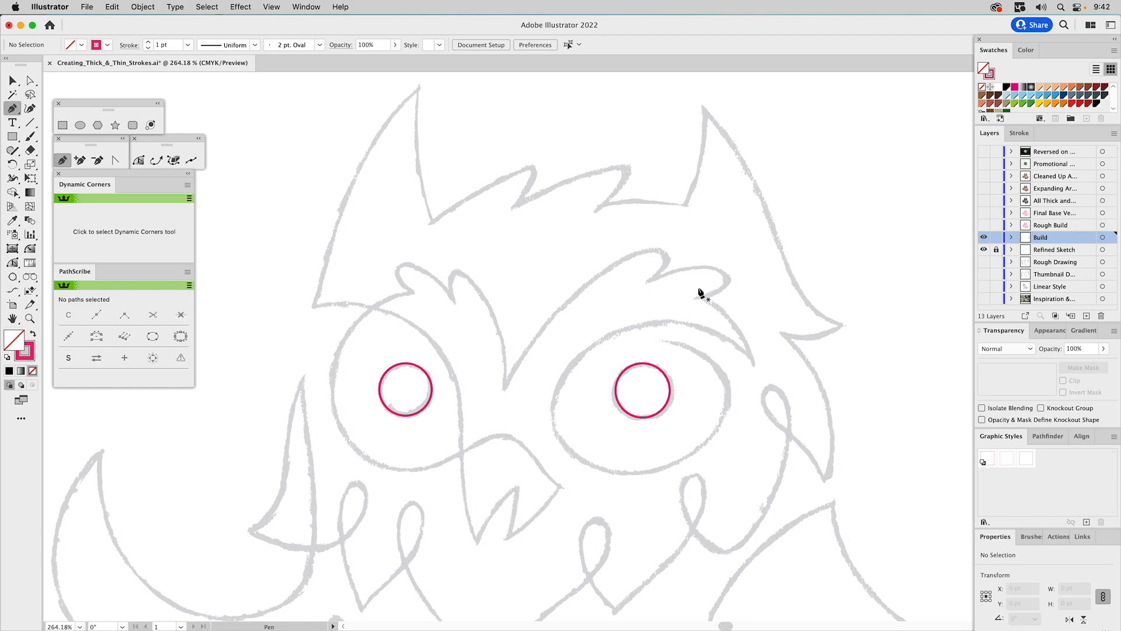
left_click(704, 109)
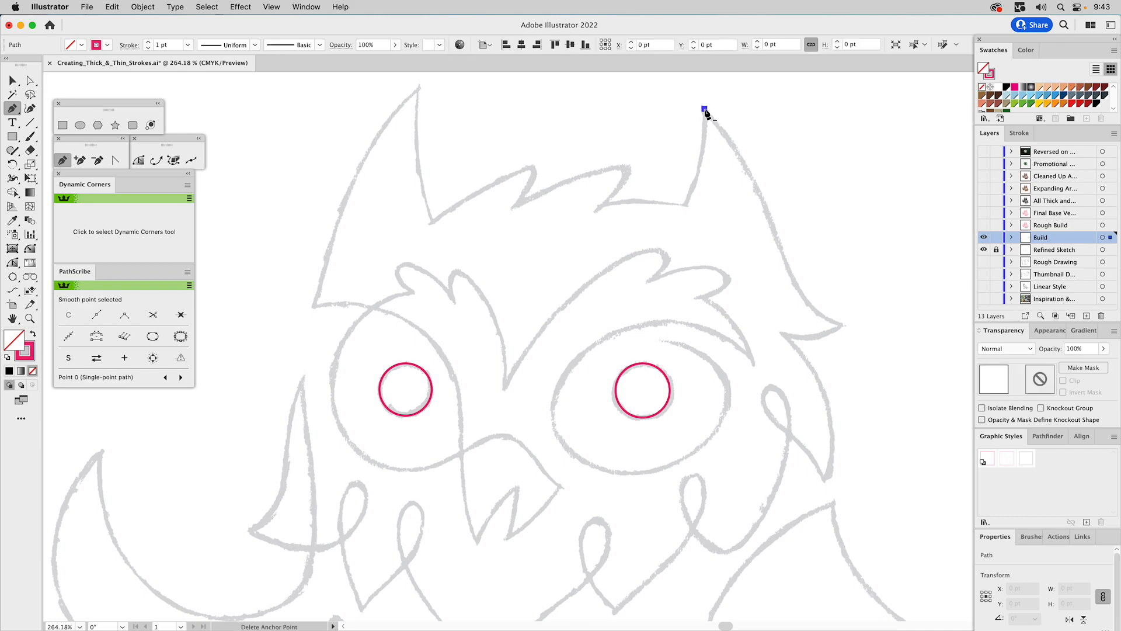
left_click(686, 207)
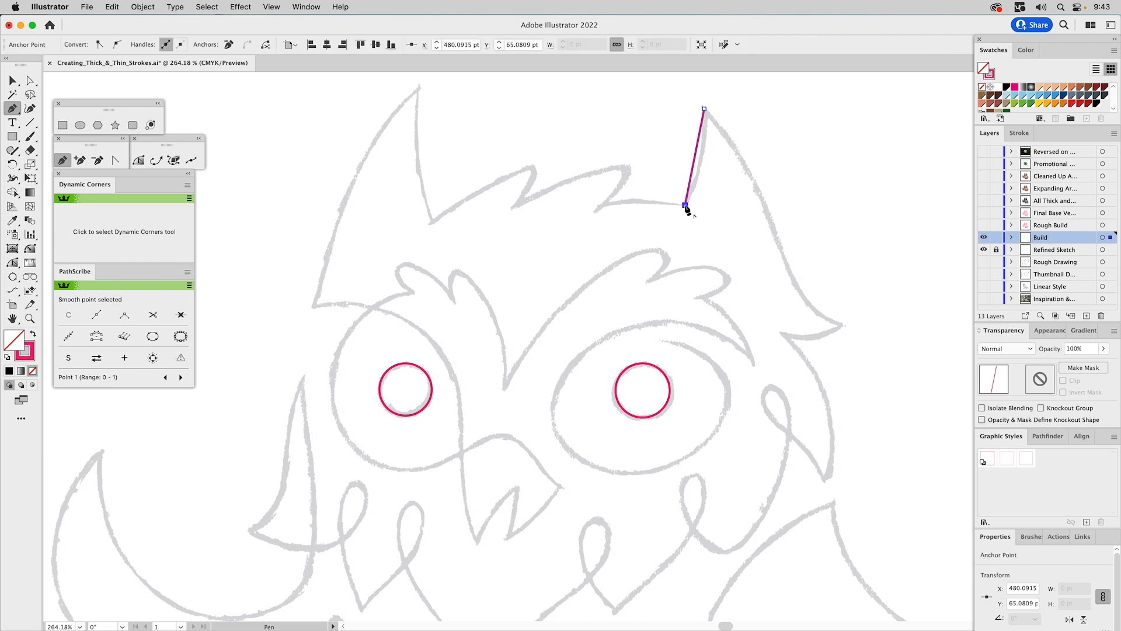
left_click(604, 205)
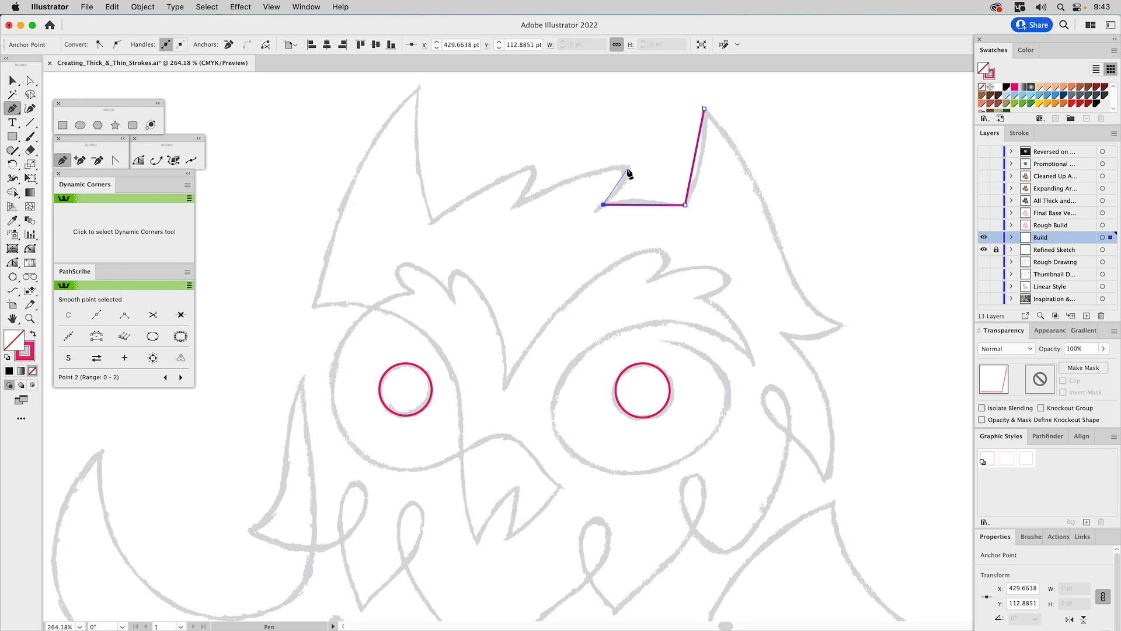
left_click_drag(621, 157, 621, 157)
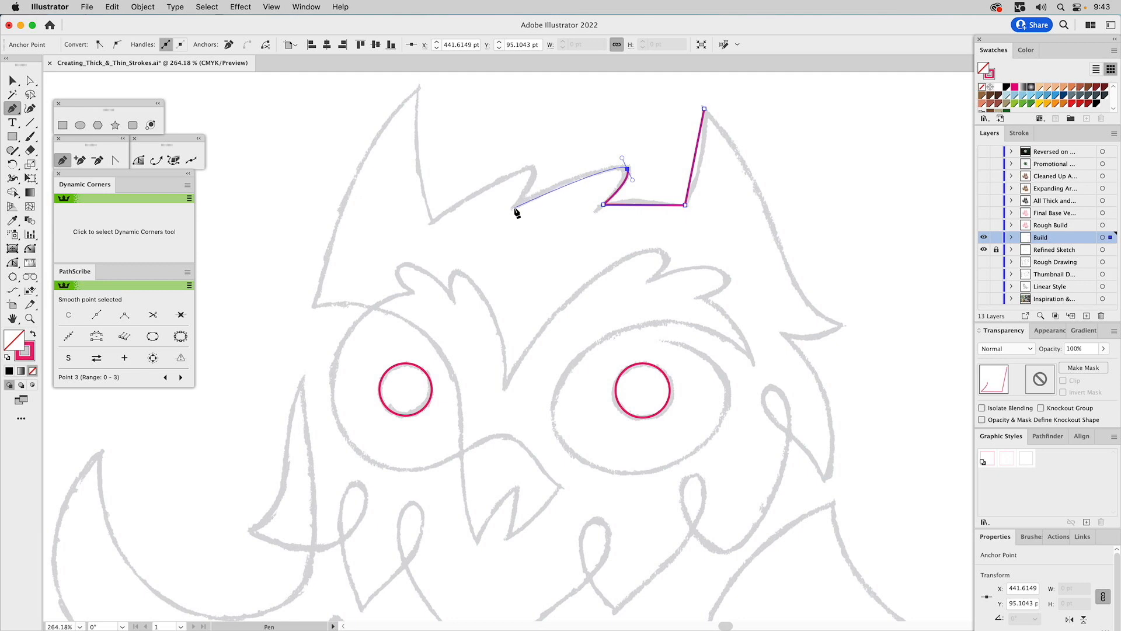
left_click_drag(514, 207, 529, 160)
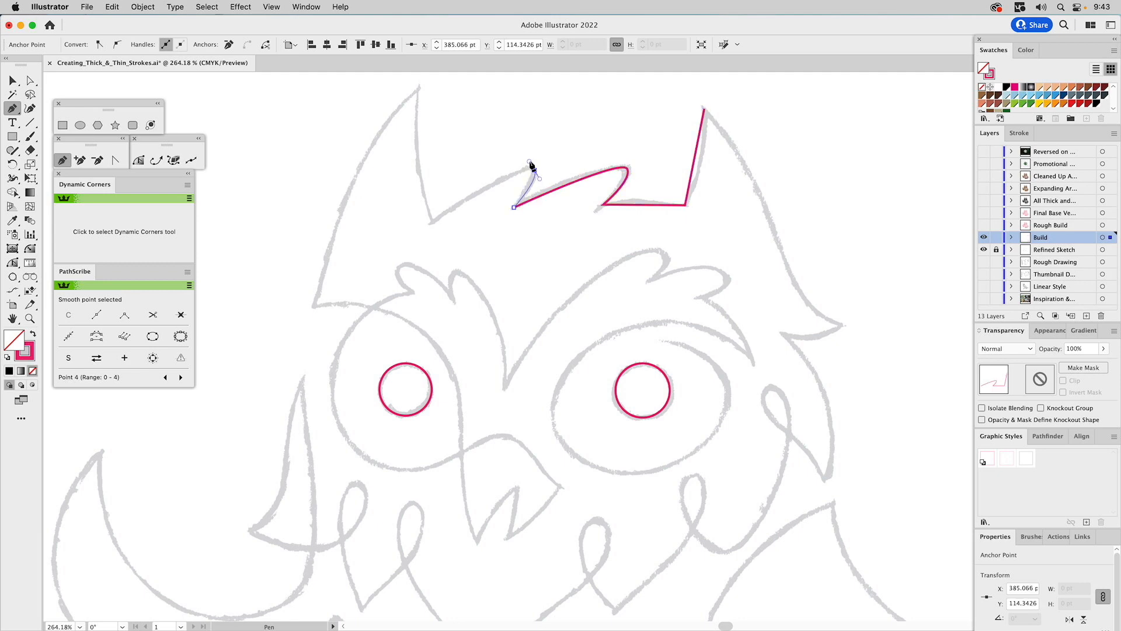
left_click(432, 221)
left_click(417, 88)
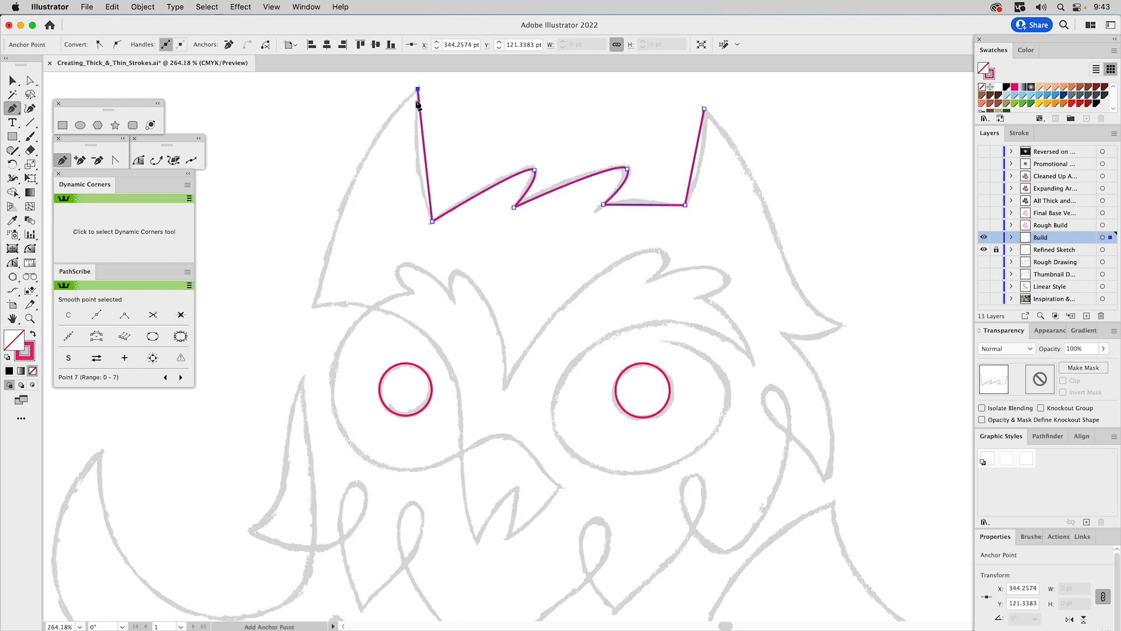
Continue the path down the left ear's outer edge, past the inner side of the left eye, and around the beak's jagged lower end.
left_click(314, 305)
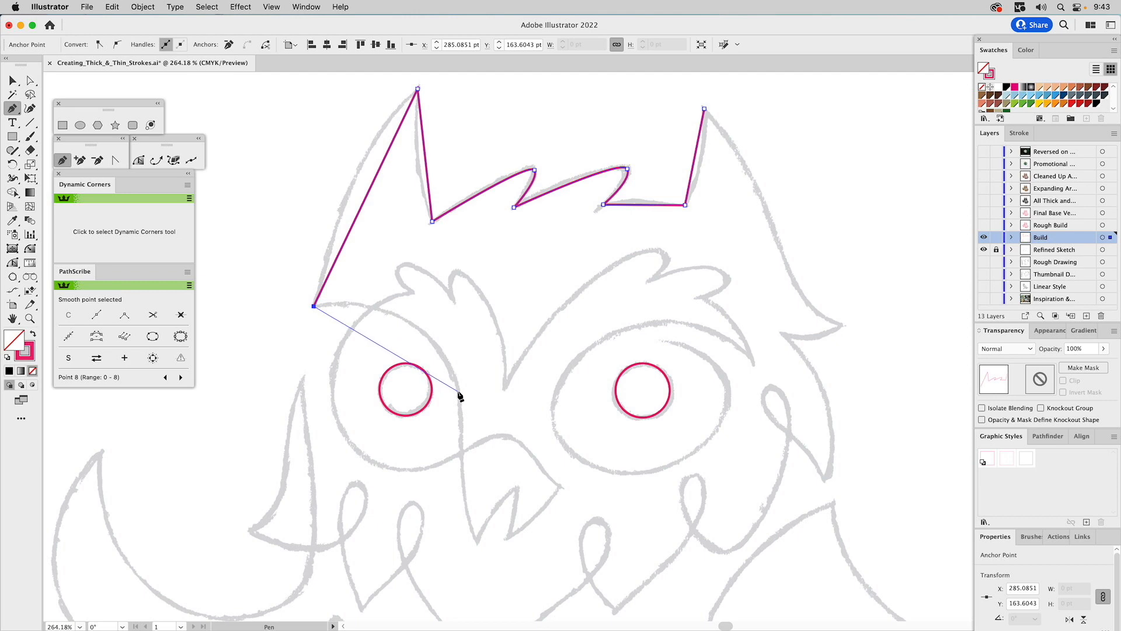
left_click_drag(459, 391, 464, 433)
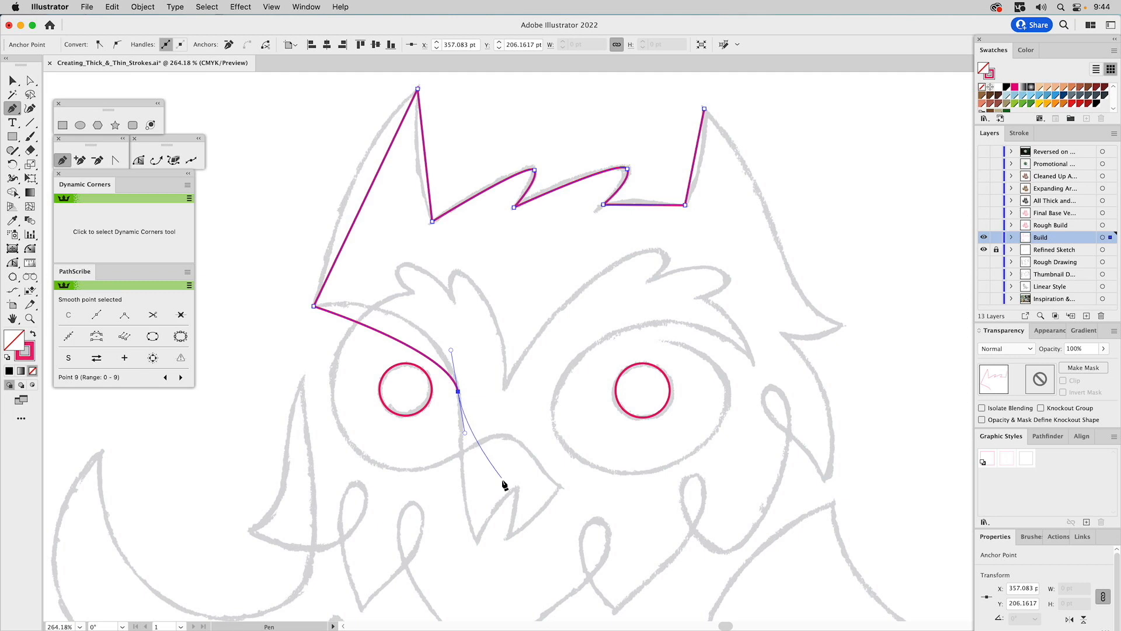
left_click(477, 543)
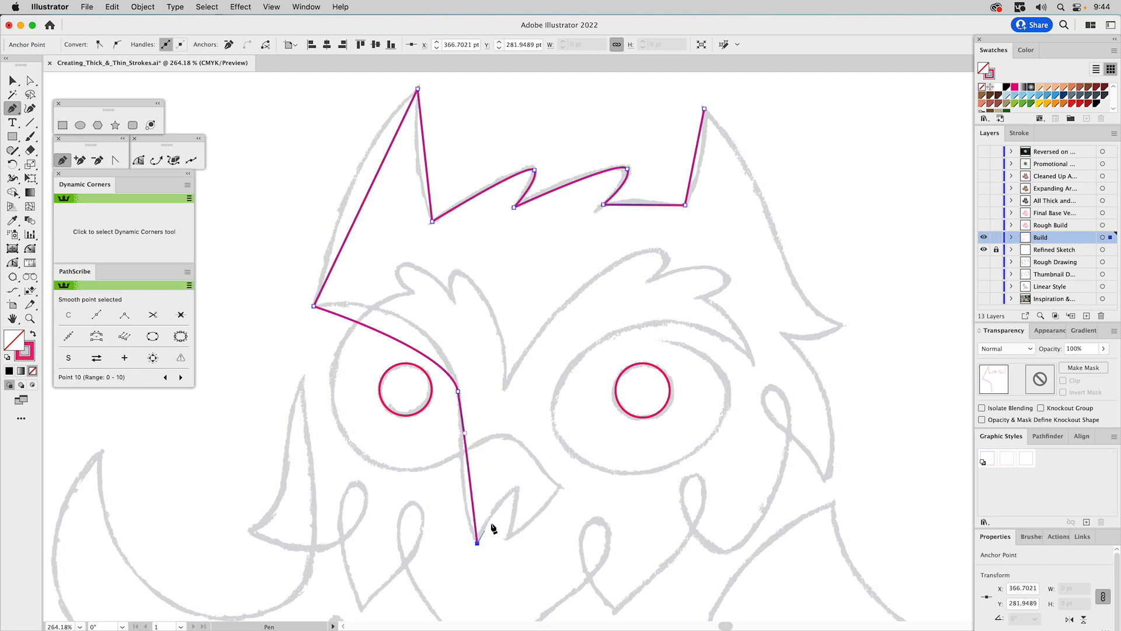
left_click(518, 487)
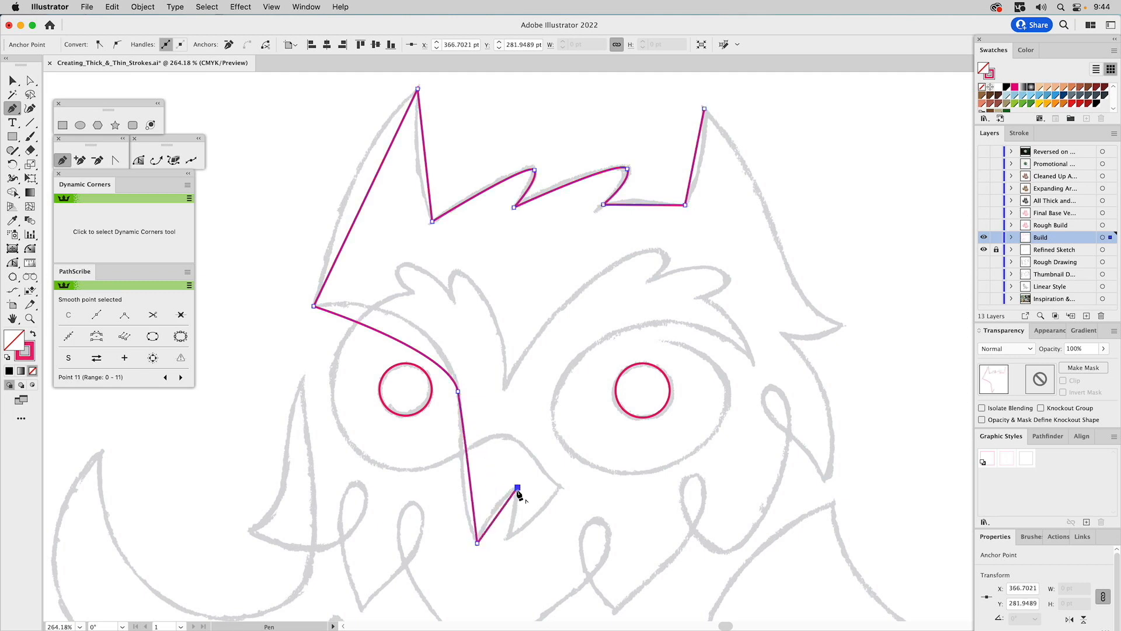
left_click(507, 538)
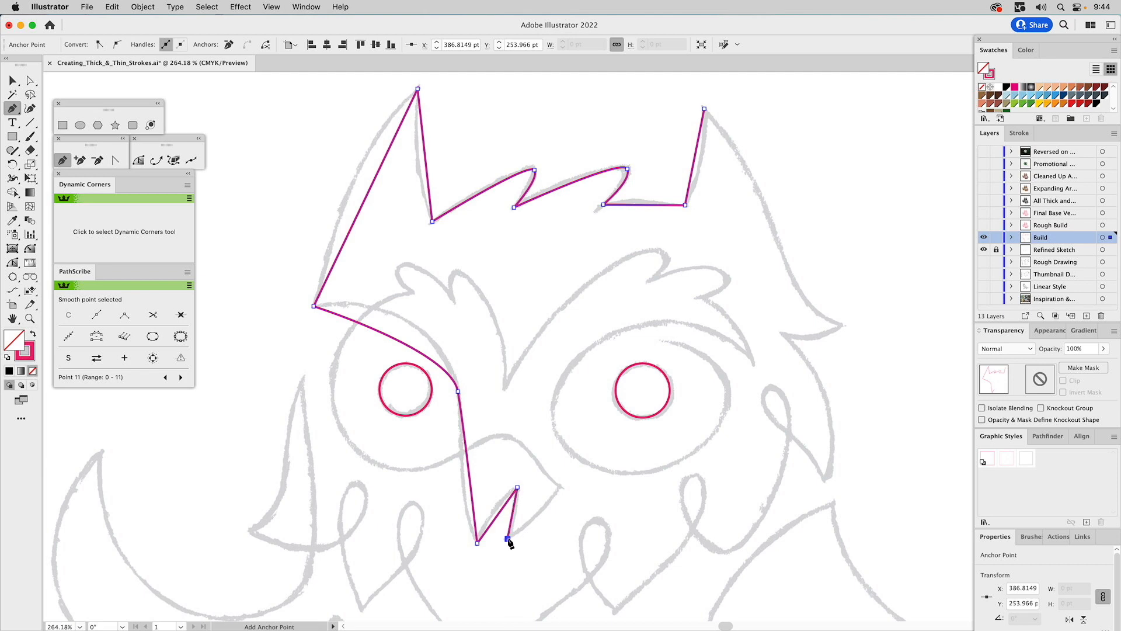
left_click(560, 486)
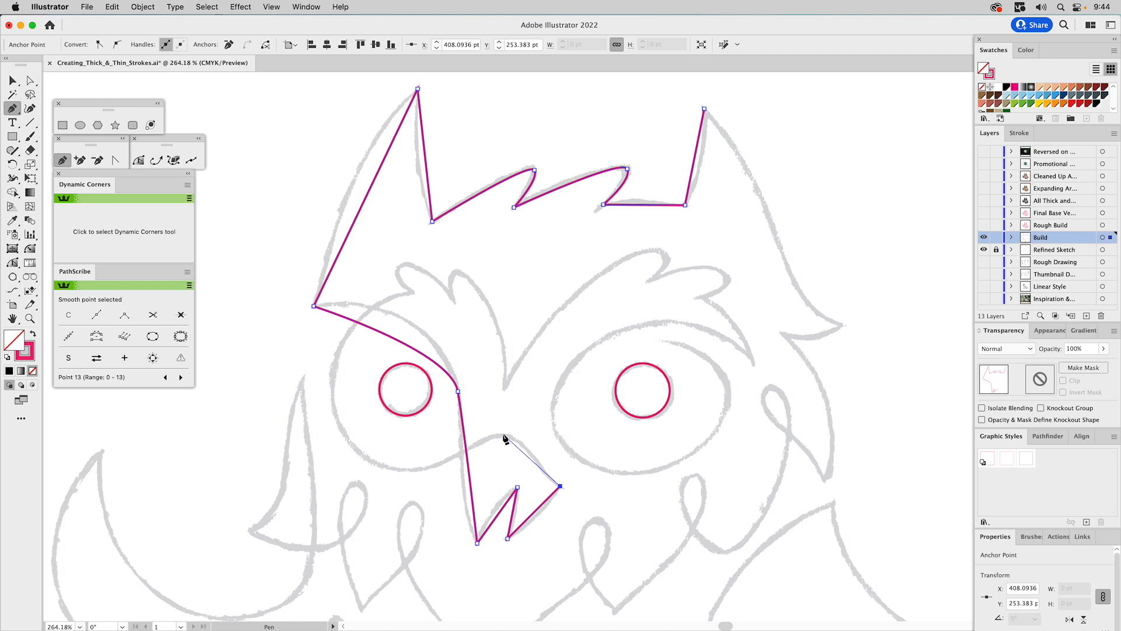
Curve the path over the top of the beak and around the lower and outer sides of the left eye outline.
left_click_drag(503, 435, 490, 435)
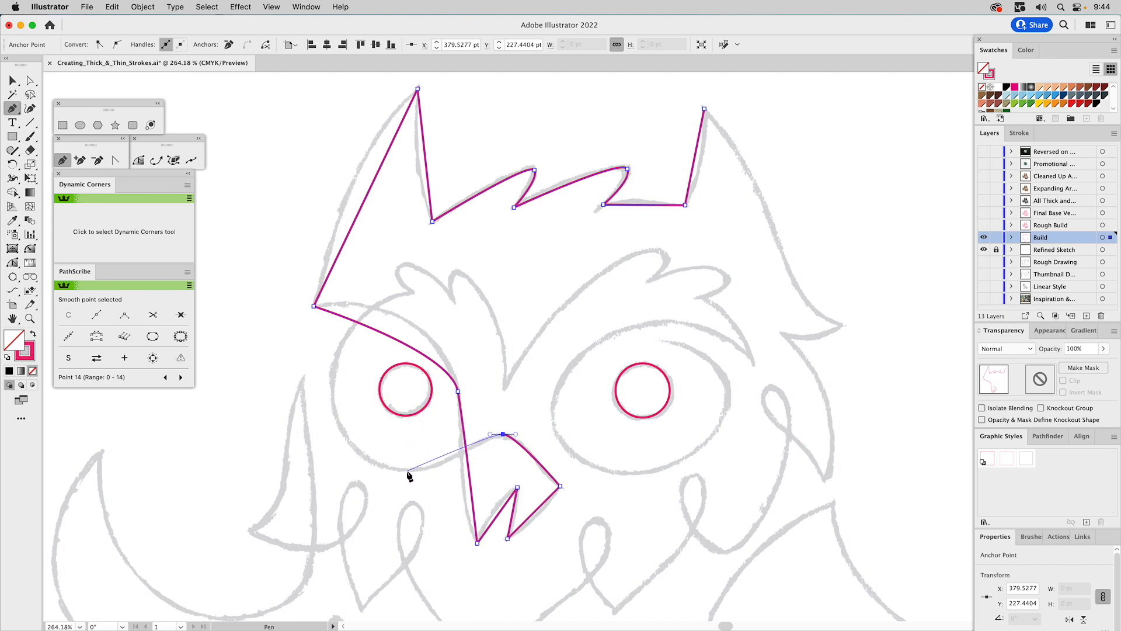
mouse_move(407, 471)
left_mouse_down()
mouse_move(351, 469)
mouse_move(386, 471)
left_mouse_up()
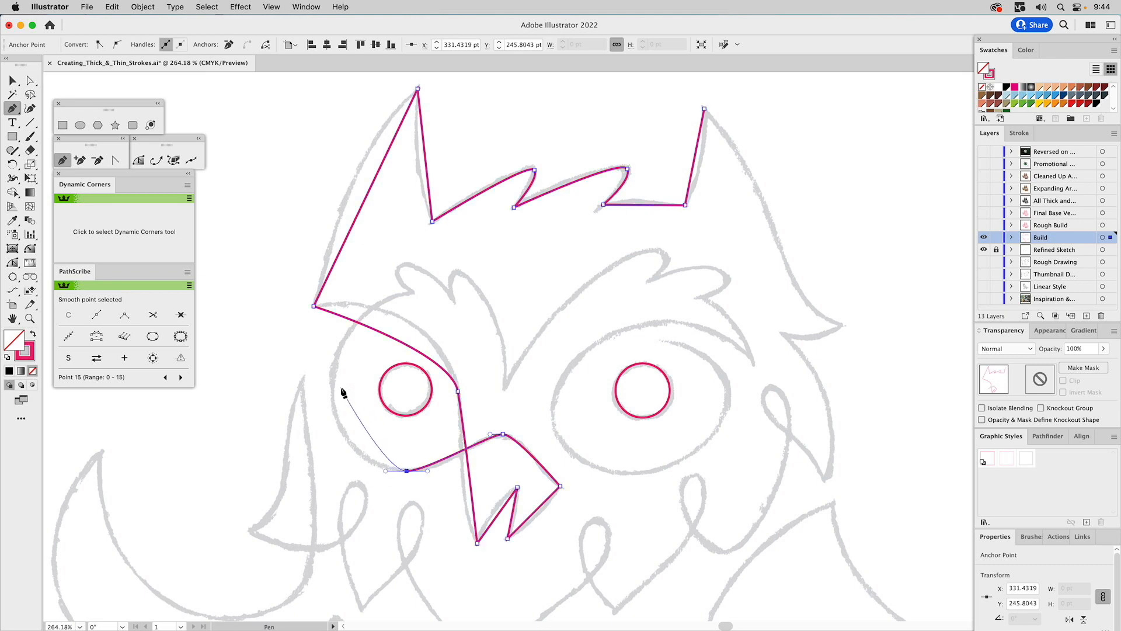
left_click_drag(331, 384, 331, 345)
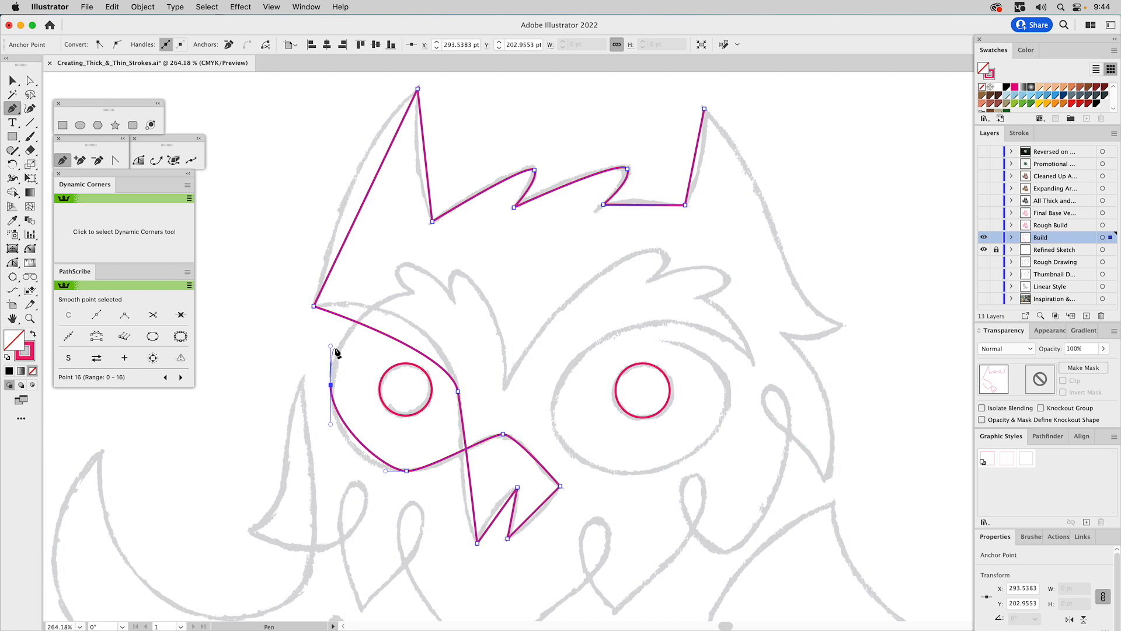
Continue the path over the left eye and around the left eyebrow's feather tufts.
left_click_drag(411, 292, 396, 268)
left_click(454, 301)
left_click(453, 272)
left_click_drag(461, 266, 462, 265)
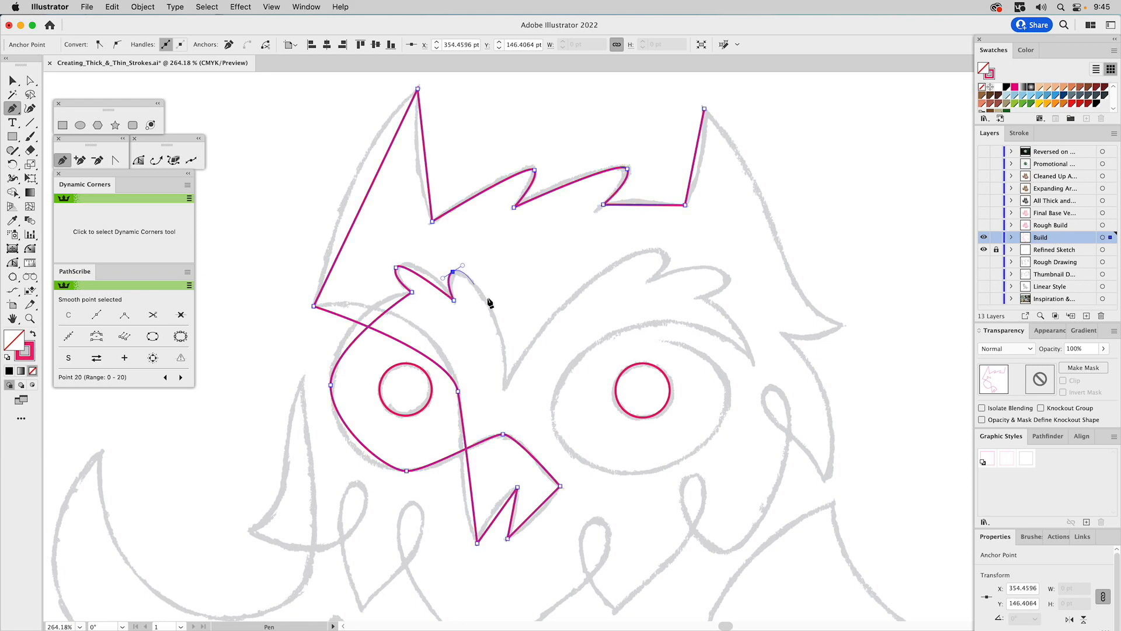
Continue the path from the point between the eyes up the right eyebrow and around its feather tufts to the outer tip.
left_click_drag(504, 386, 582, 292)
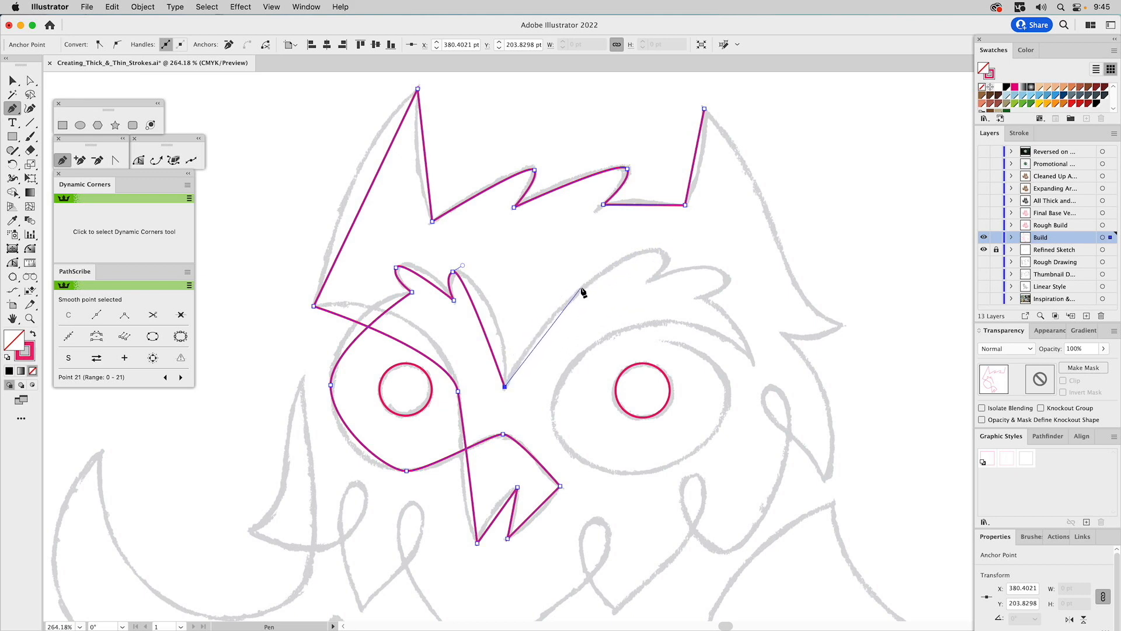
left_click_drag(578, 290, 595, 274)
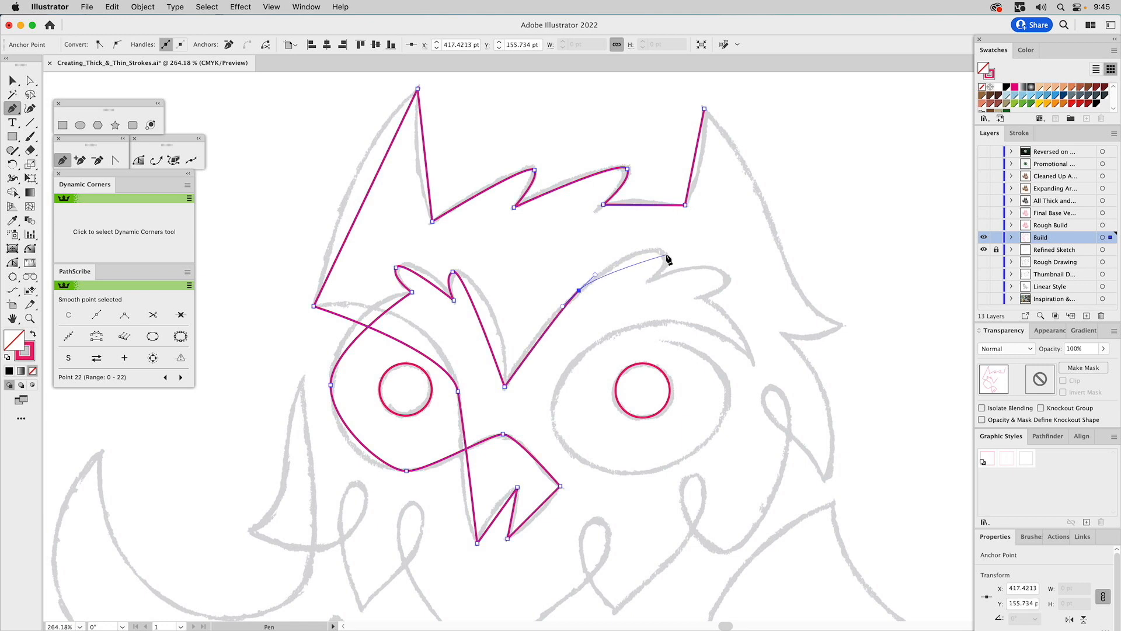
left_click_drag(664, 254, 670, 264)
left_click(648, 281)
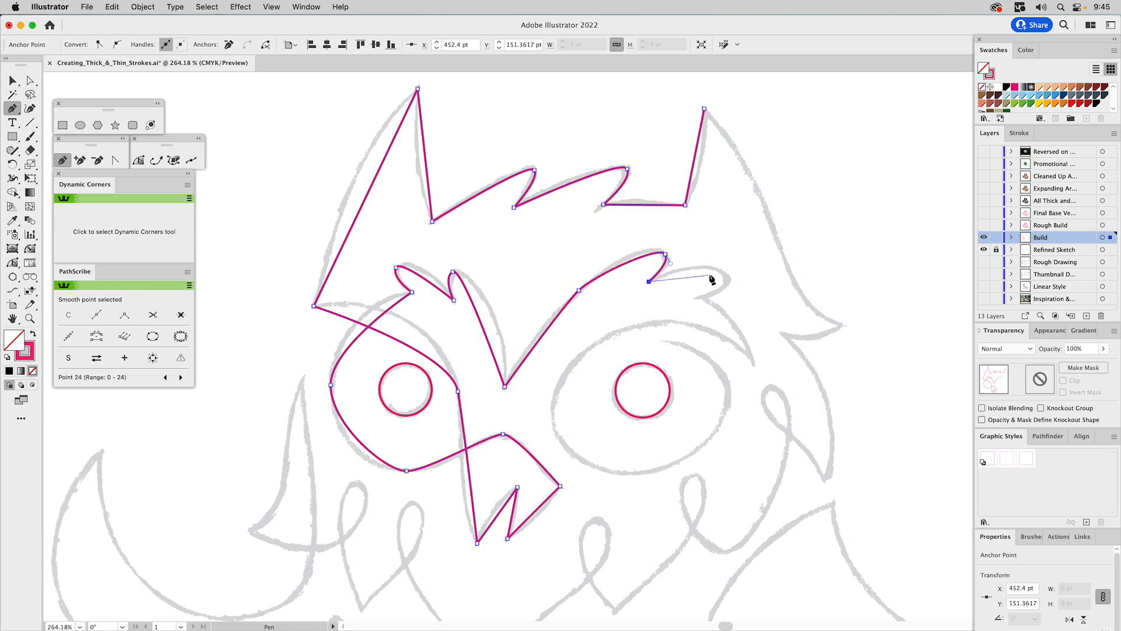
left_click_drag(726, 278, 728, 291)
left_click(700, 296)
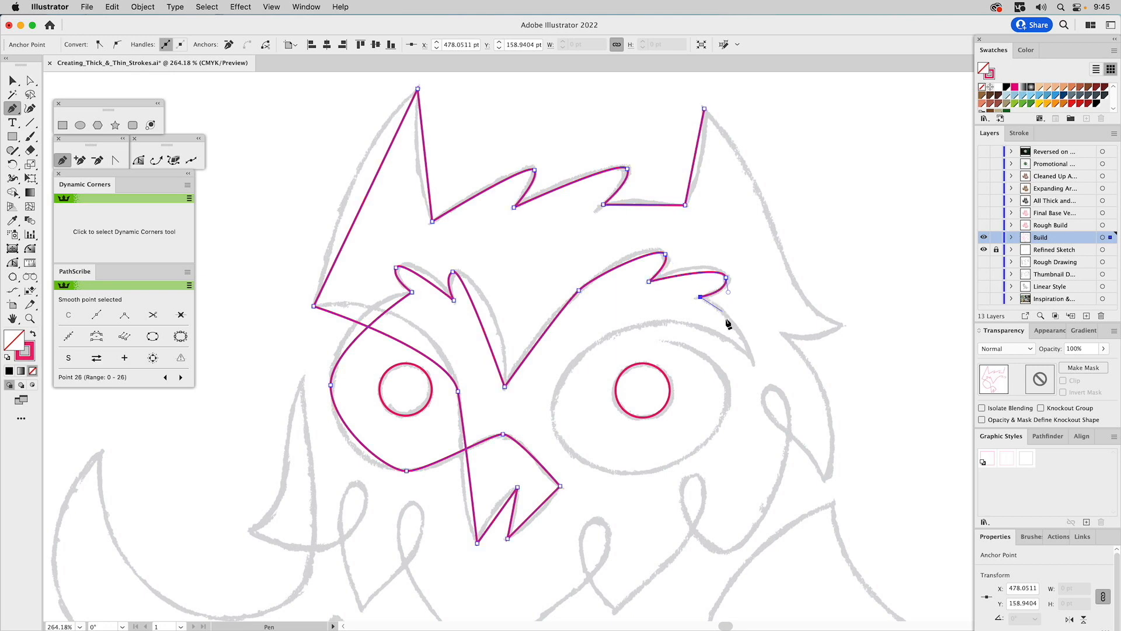
left_click(753, 360)
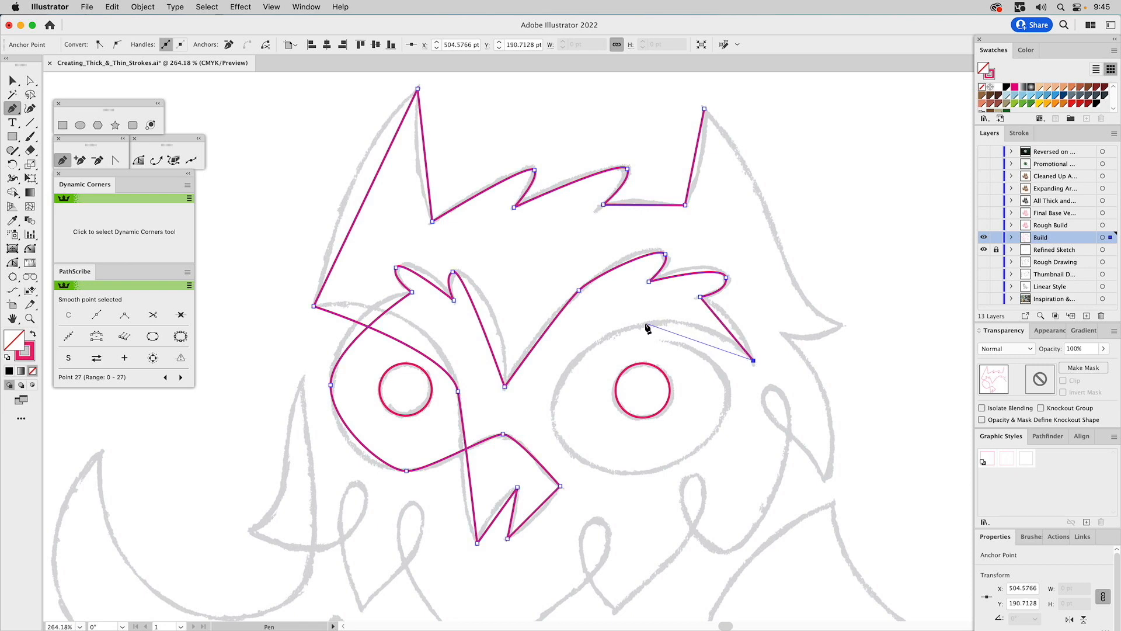
Curve the path around the right eye outline, end it inside the eye's upper edge, and deselect it.
left_click_drag(641, 324, 607, 327)
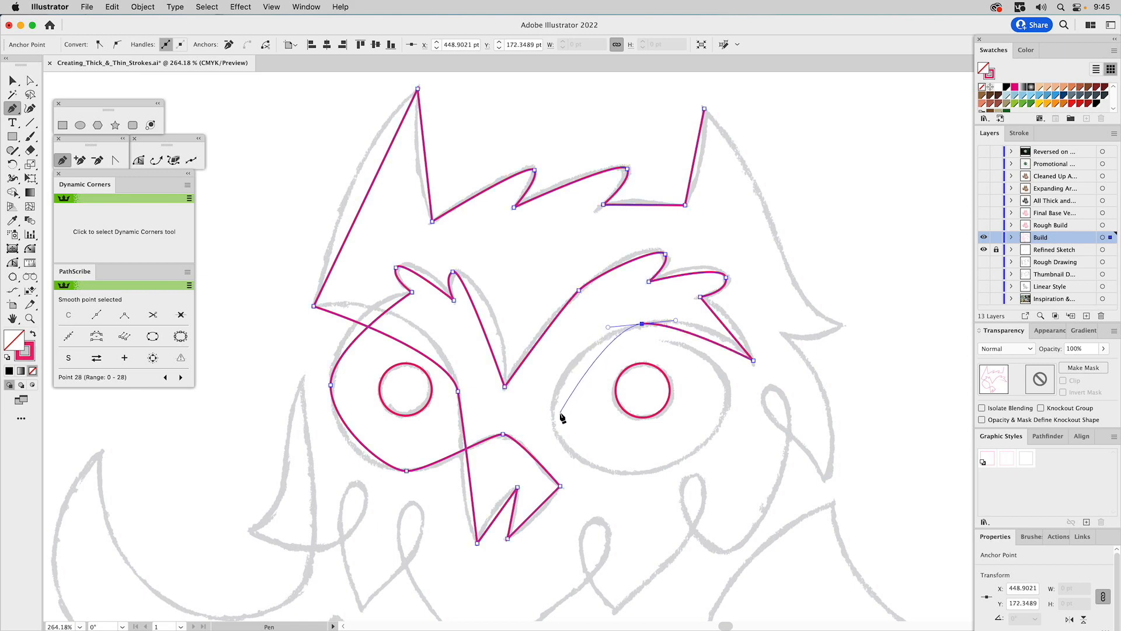
left_click_drag(552, 411, 552, 444)
left_click_drag(635, 473, 677, 474)
left_click_drag(729, 399, 729, 359)
left_click_drag(662, 340, 674, 328)
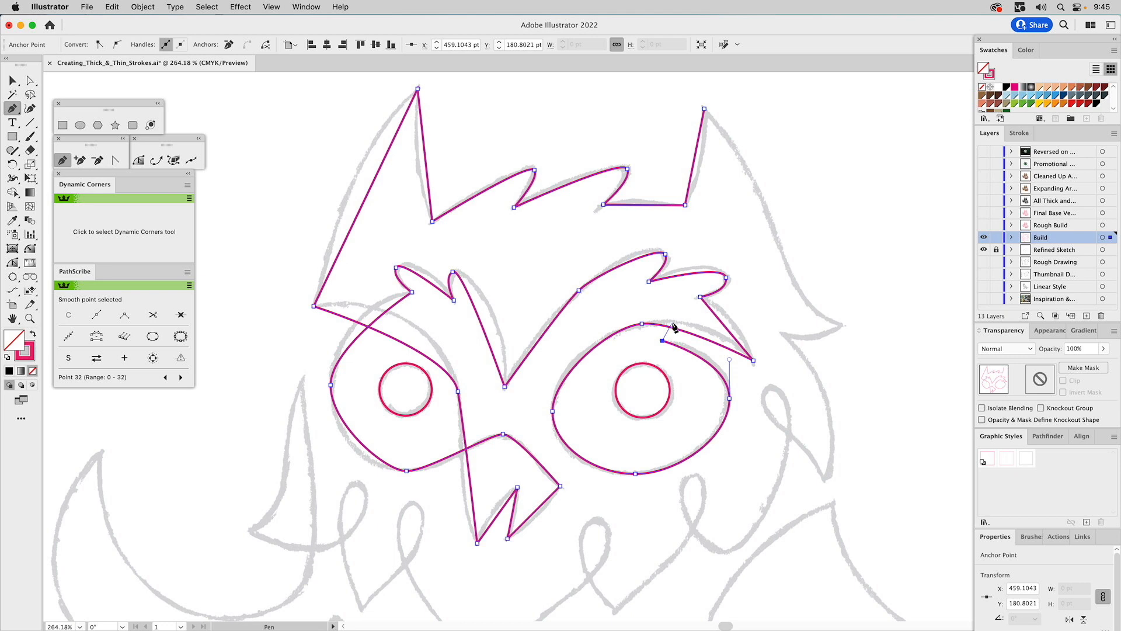
key("a")
left_click(775, 298)
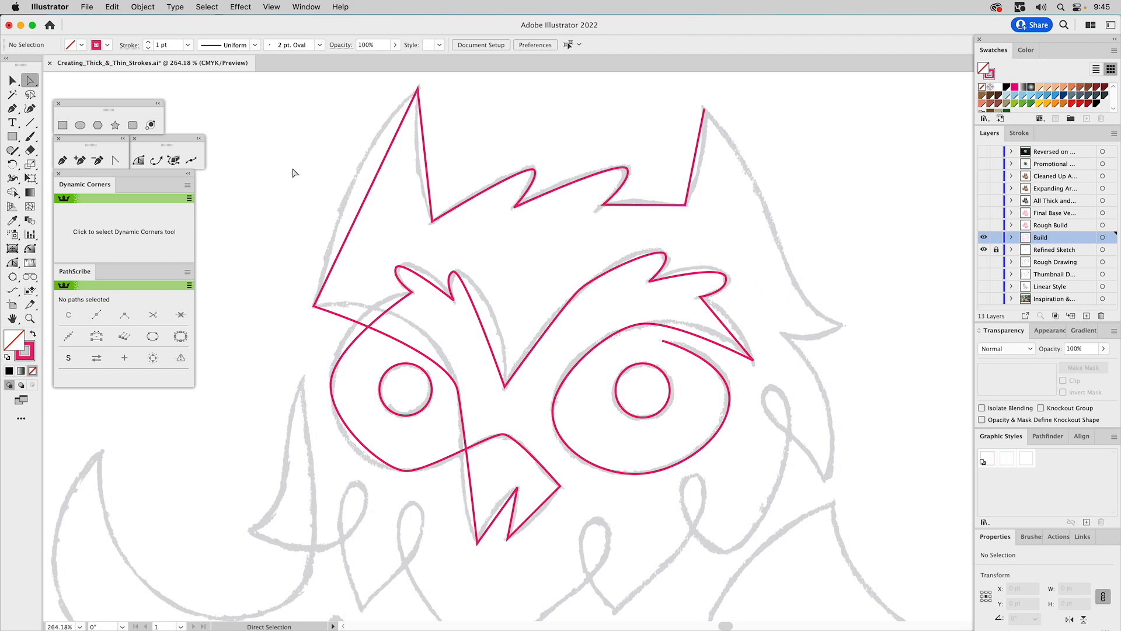
With the Anchor Point tool, bend the right ear's inner edge, the adjoining forehead segment and both left ear edges to match the sketch.
left_click(116, 162)
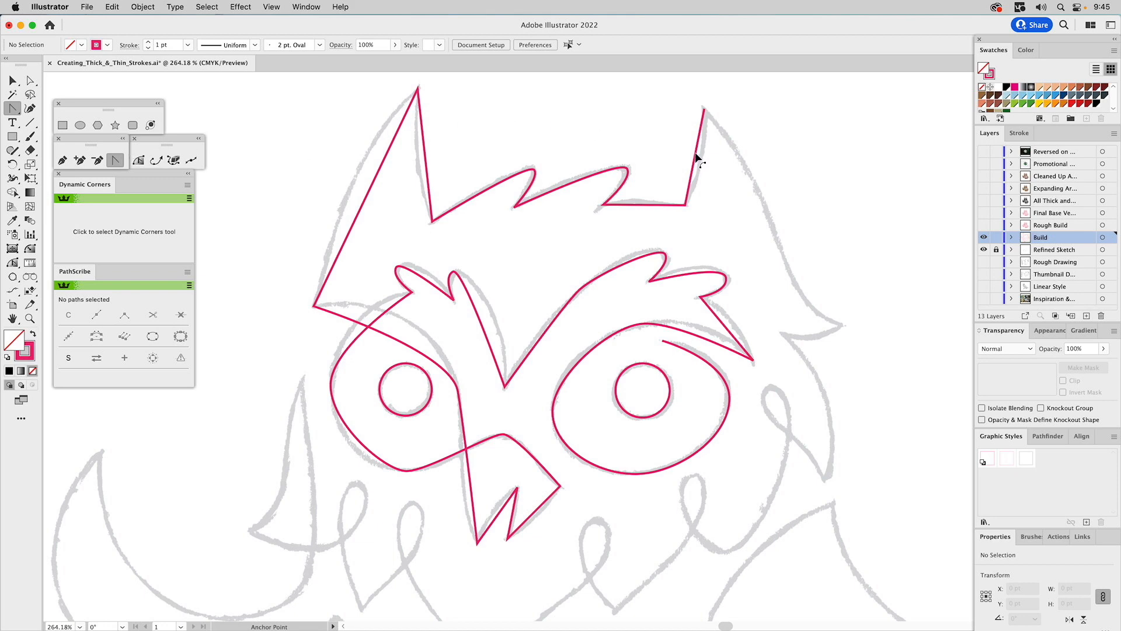
mouse_move(696, 153)
left_mouse_down()
mouse_move(705, 162)
mouse_move(687, 169)
left_mouse_up()
left_click_drag(641, 205, 641, 200)
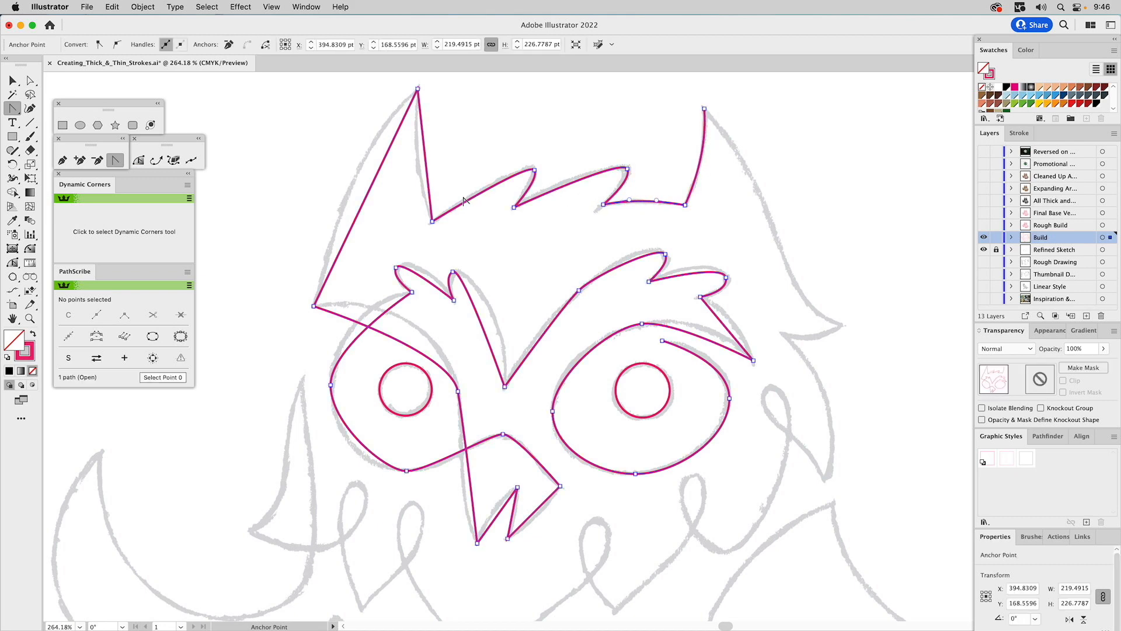
left_click_drag(425, 156, 417, 155)
left_click_drag(367, 196, 351, 183)
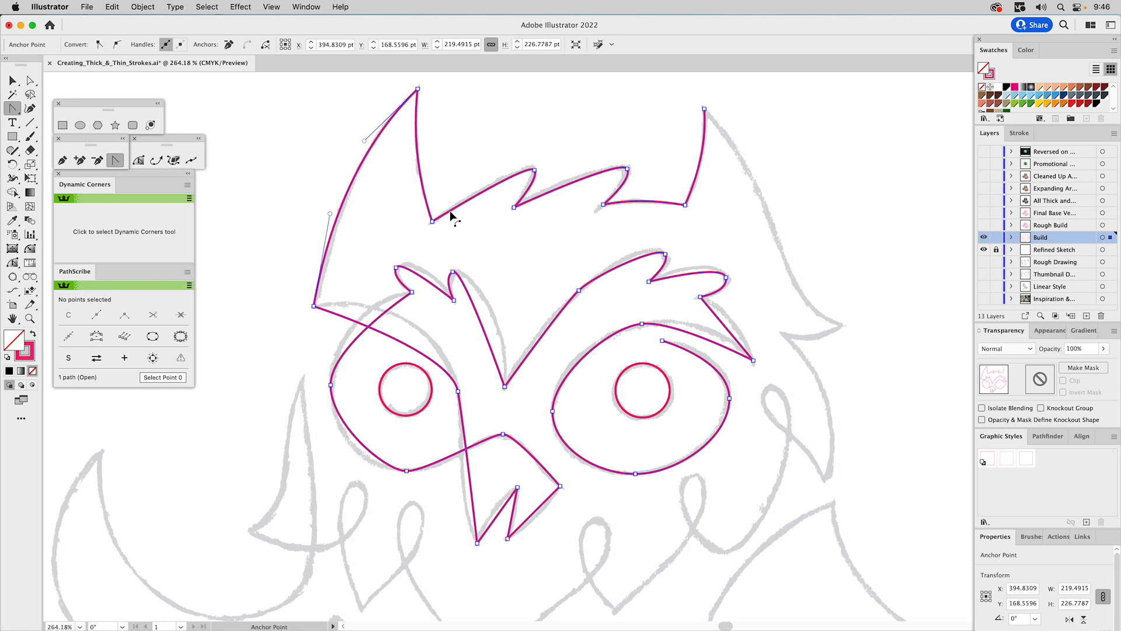
Refine the curves of the two forehead feathers by adjusting their segments and handles to follow the sketch.
left_click_drag(452, 214, 450, 207)
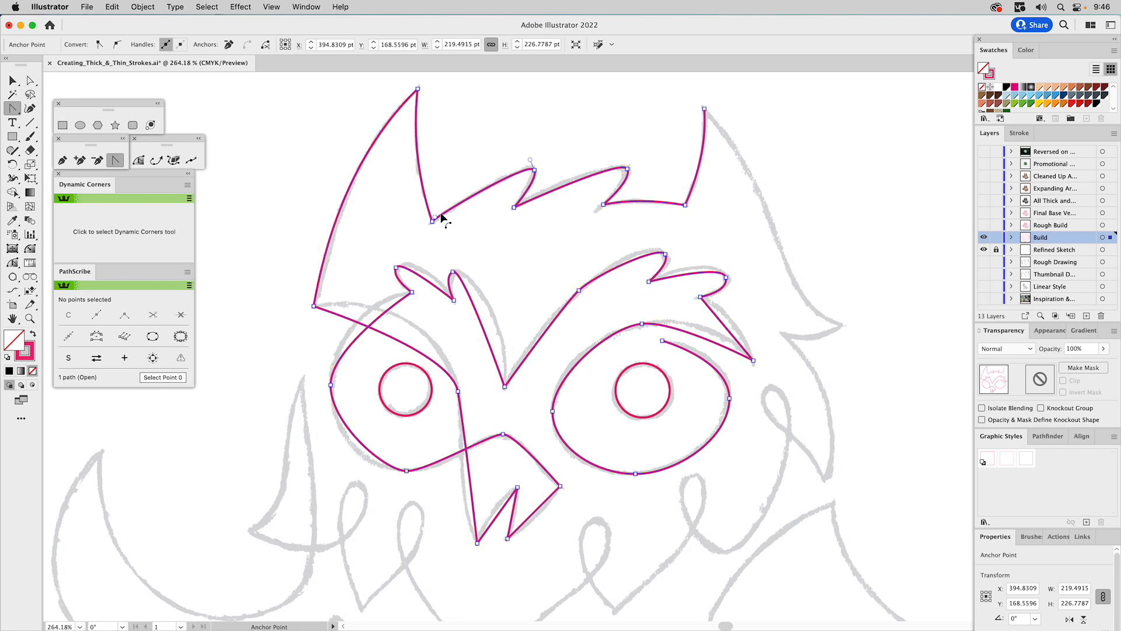
left_click_drag(435, 219, 453, 195)
key("a")
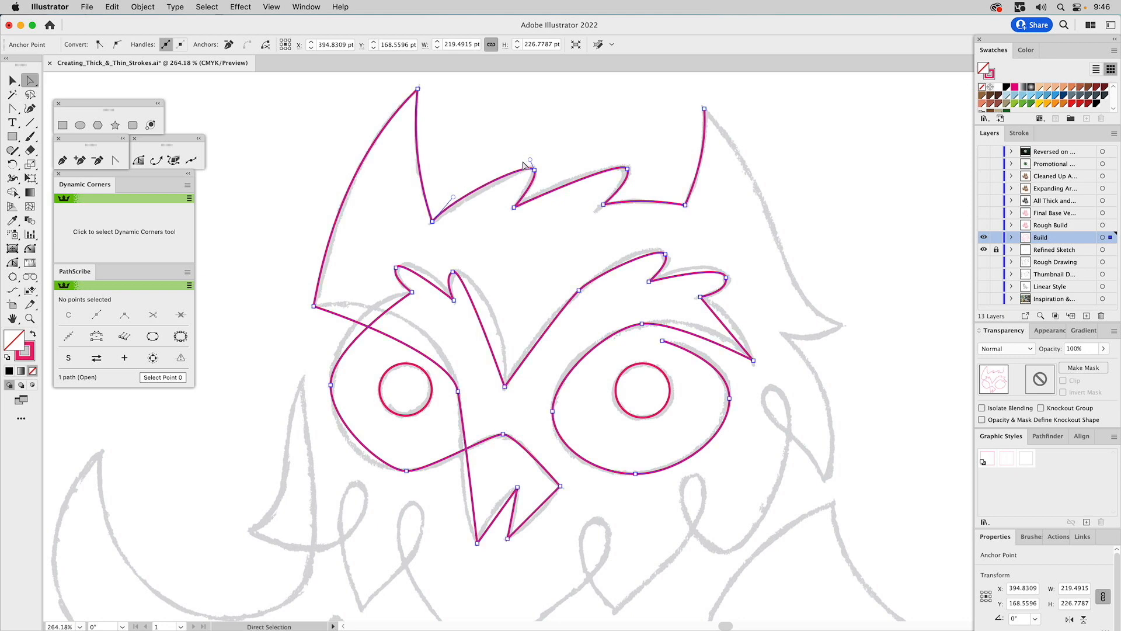
left_click_drag(530, 162, 527, 158)
left_click(115, 160)
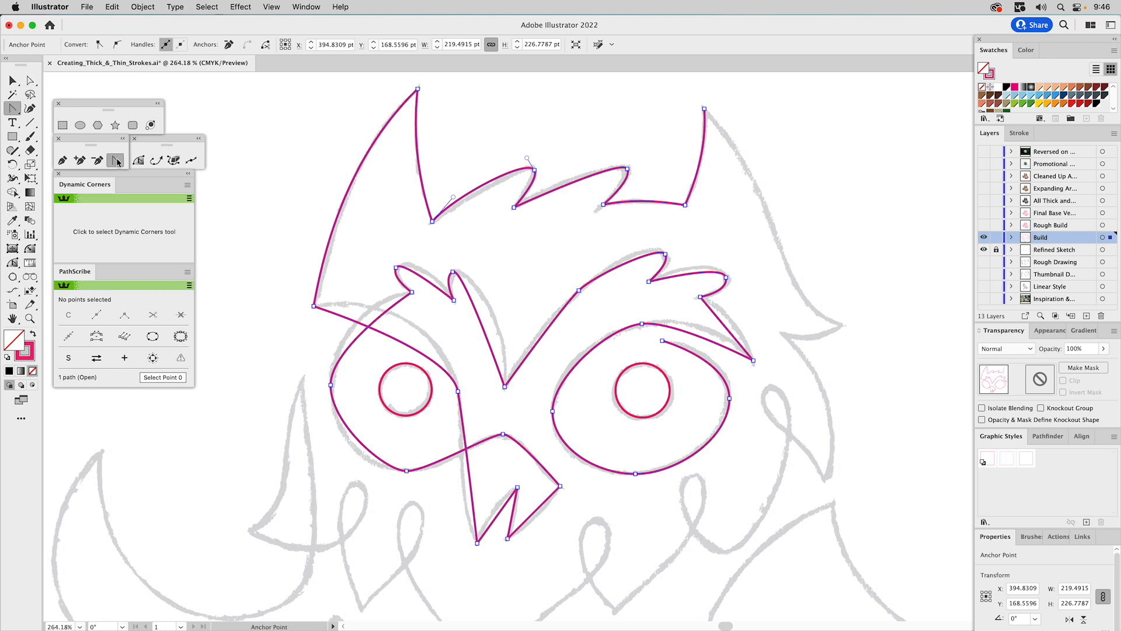
left_click_drag(551, 192, 553, 189)
left_click_drag(519, 204, 529, 193)
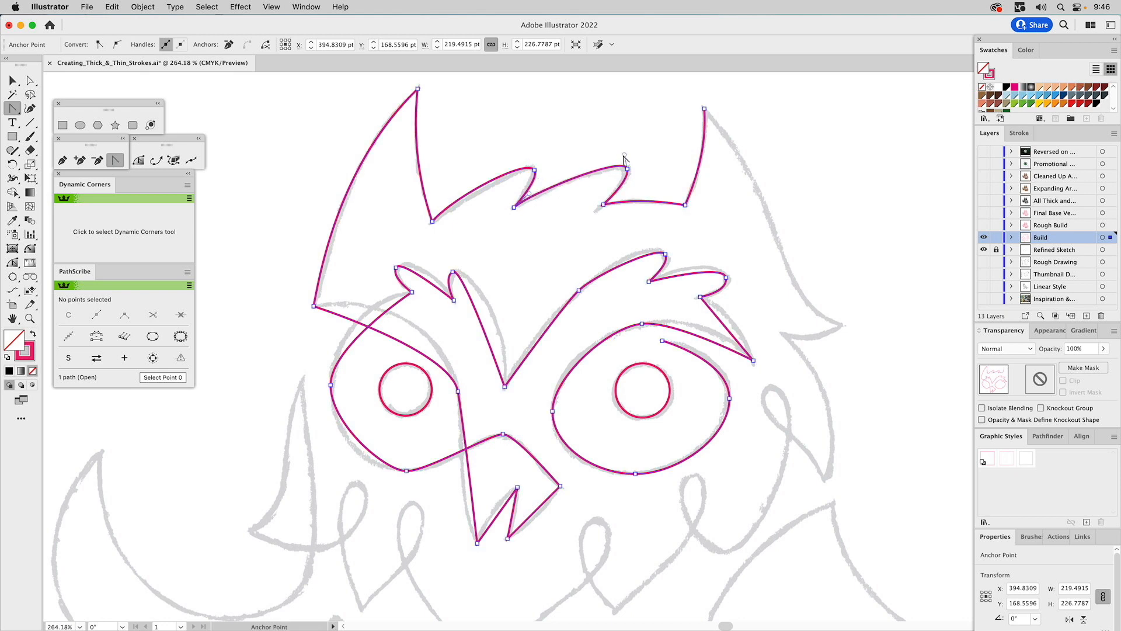
left_click_drag(623, 154, 620, 152)
Bend the left eyebrow's inner slope outward down to the point between the eyes by extending its handles.
mouse_move(531, 346)
left_mouse_down()
mouse_move(520, 335)
mouse_move(531, 328)
mouse_move(533, 339)
left_mouse_up()
key("super")
left_click_drag(500, 372, 502, 367)
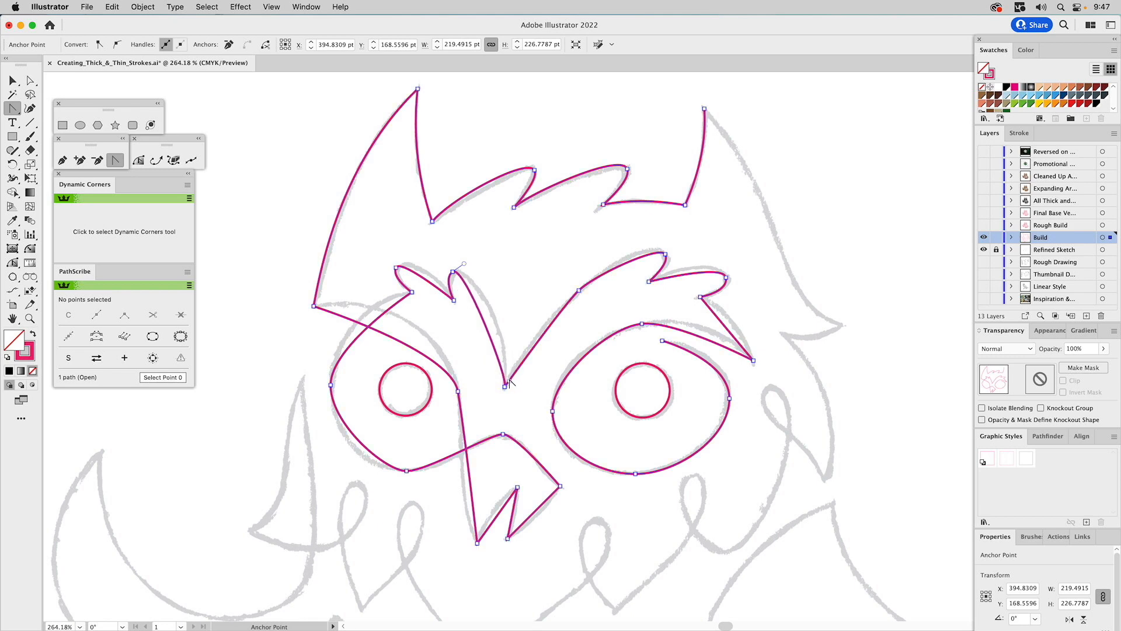
left_click_drag(509, 380, 512, 324)
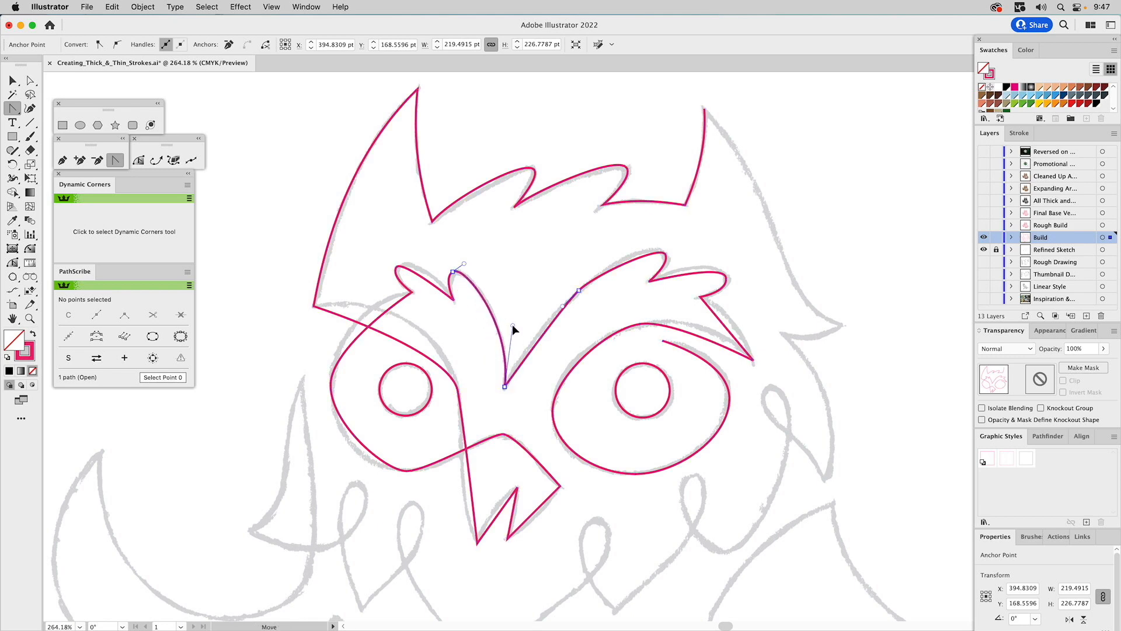
left_click_drag(464, 264, 468, 261)
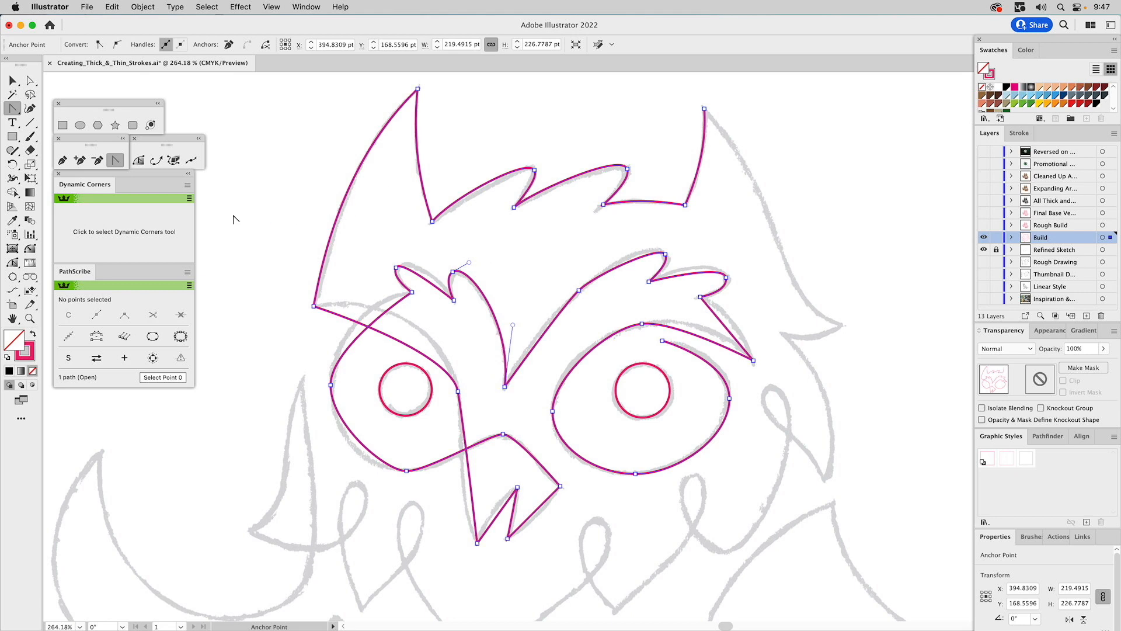
With the PathScribe tool and Direct Selection, curve the right eyebrow's upper edge from the point between the eyes to its first tuft.
left_click(11, 264)
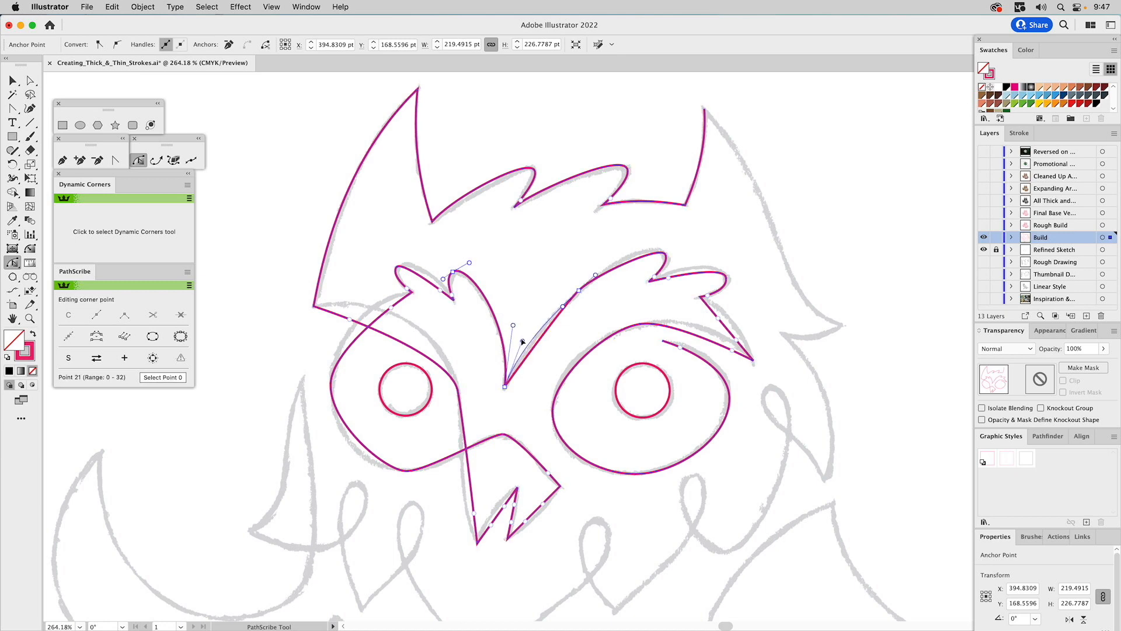
left_click(526, 341)
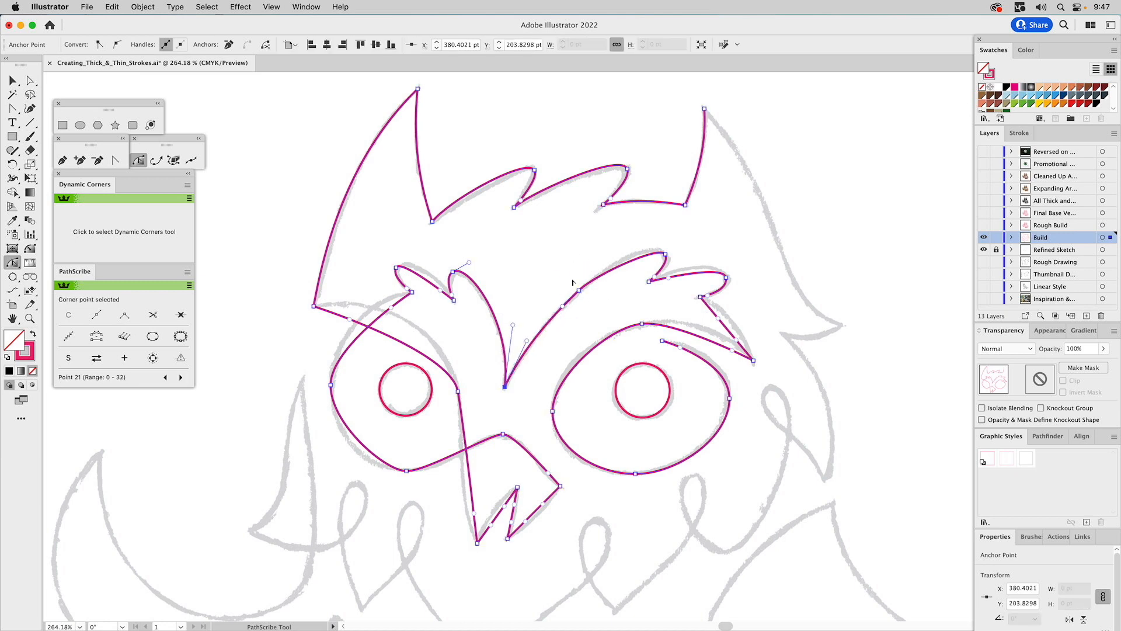
key("a")
left_click(665, 254)
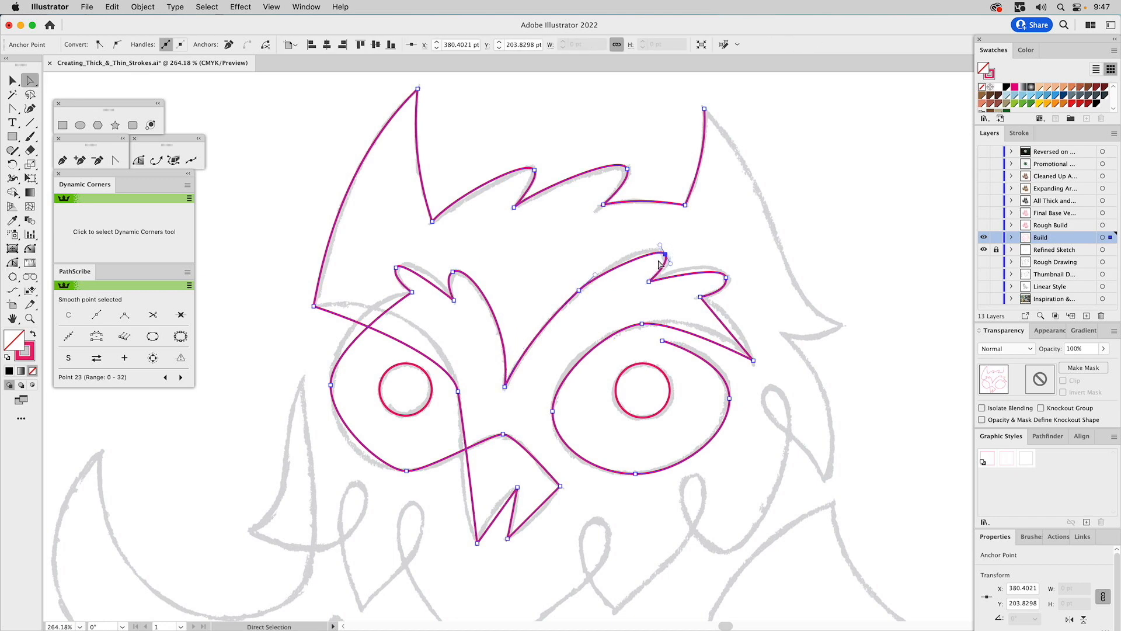
left_click_drag(660, 245, 655, 237)
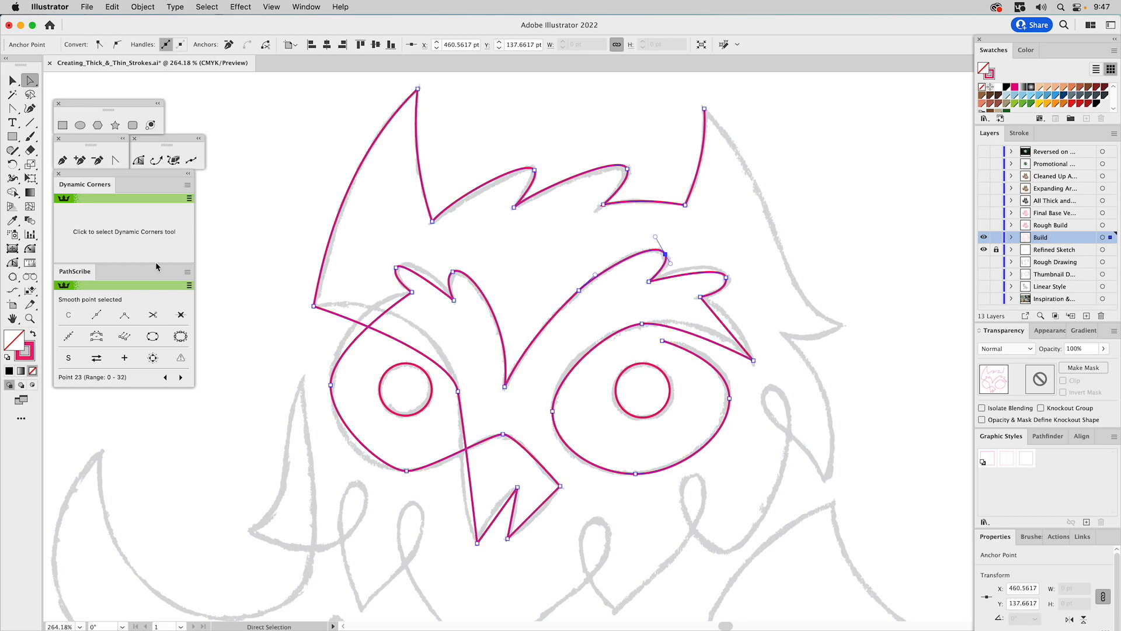
Curve the right eyebrow's second tuft and its outer edges down to the tip with the PathScribe tool.
left_click(12, 262)
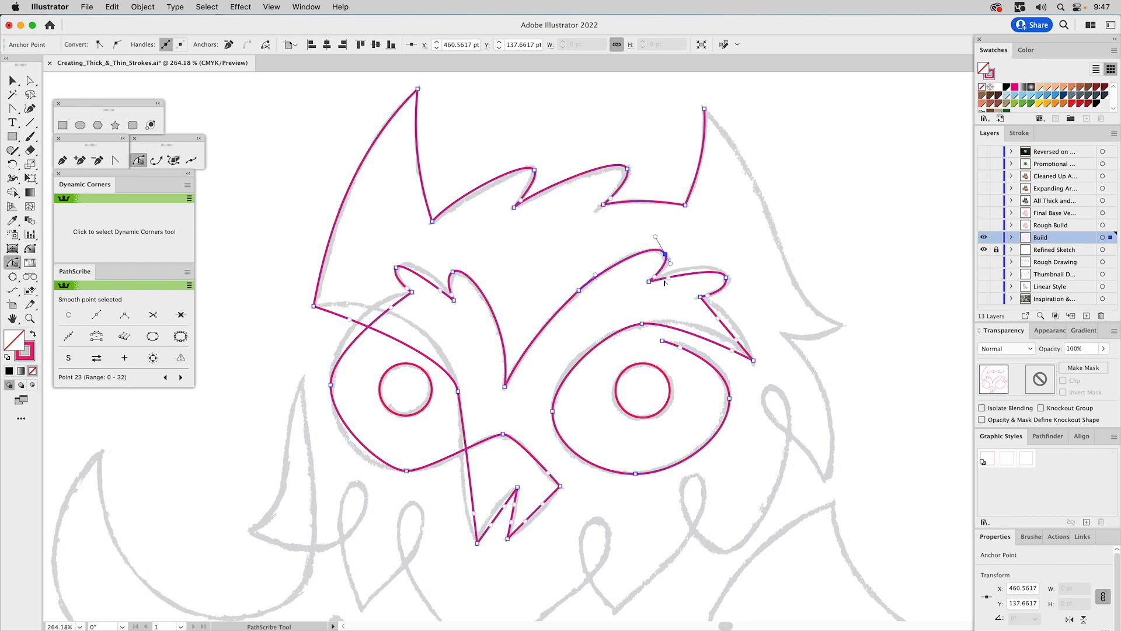
left_click_drag(670, 281, 677, 268)
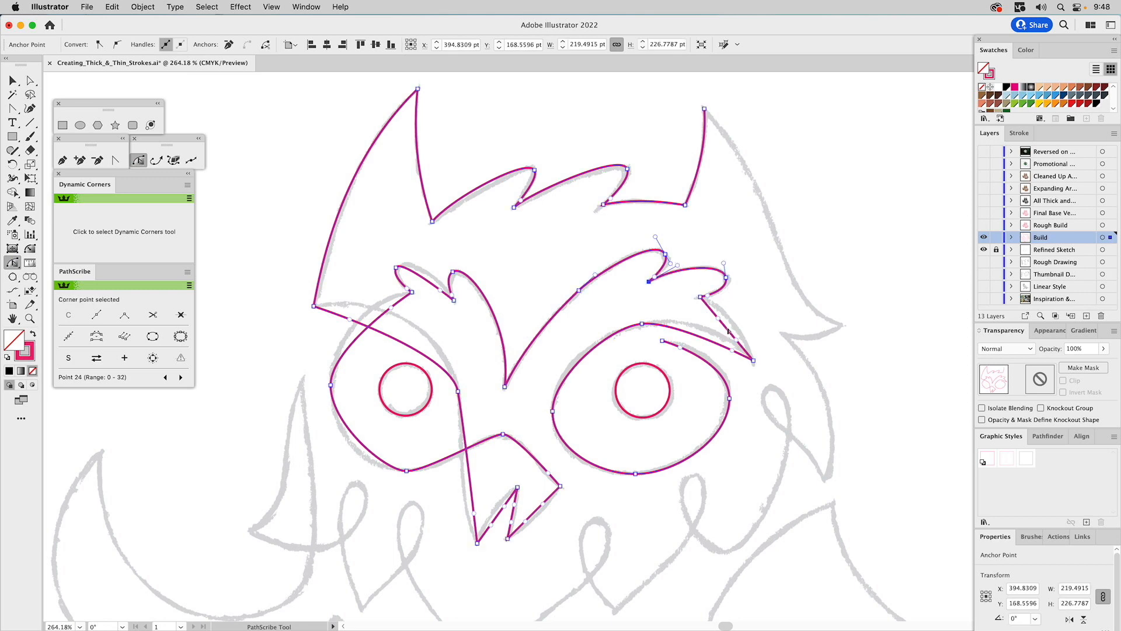
left_click_drag(727, 331, 724, 324)
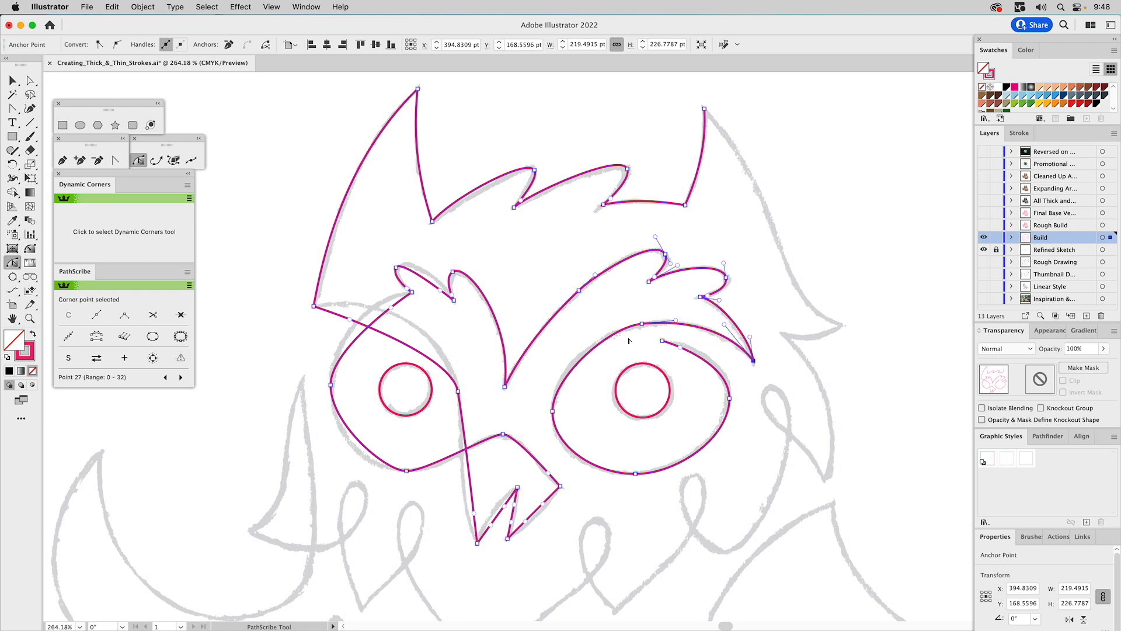
Adjust the handles around the right eye outline, including its open inner end, so the curve follows the sketch.
key("a")
left_click_drag(651, 314, 589, 333)
left_click_drag(552, 378, 553, 366)
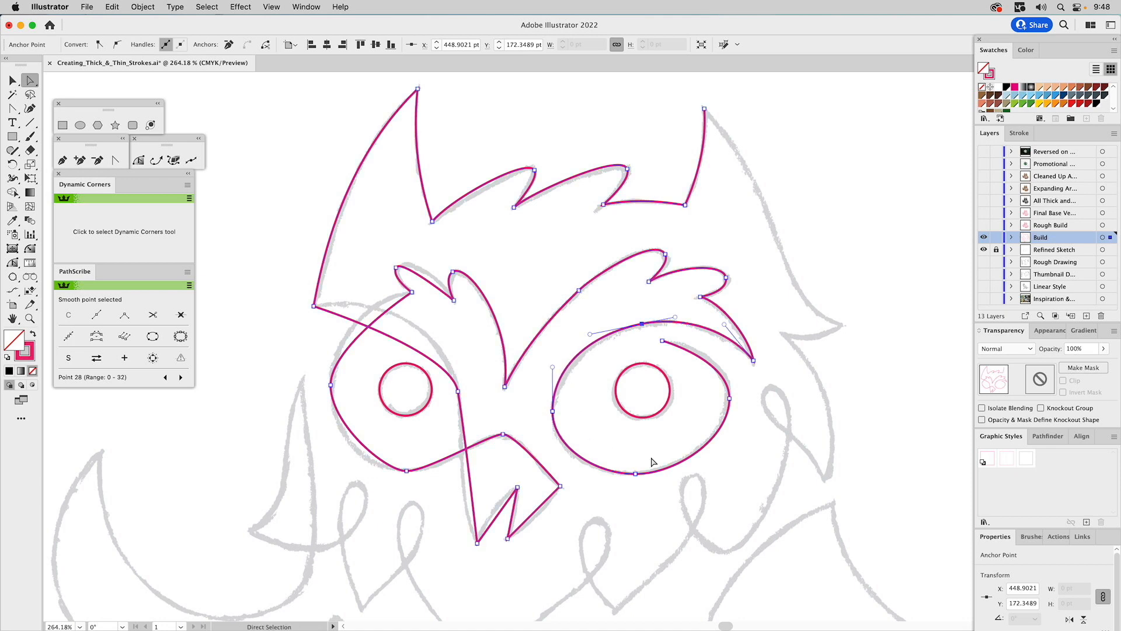
left_click(635, 473)
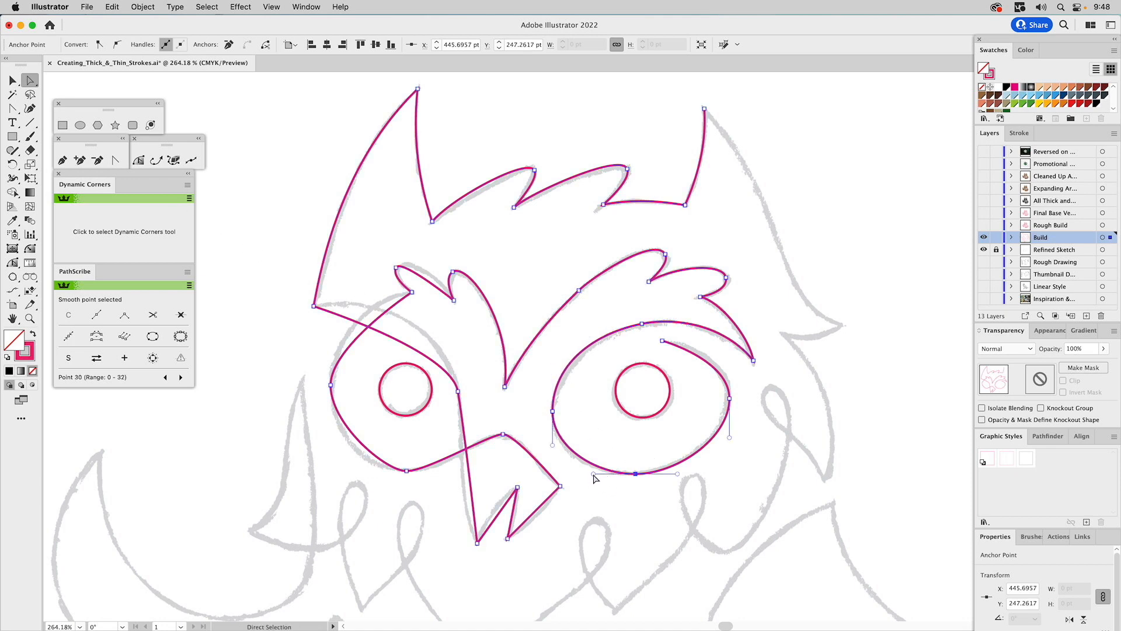
left_click_drag(593, 473, 584, 474)
left_click(729, 398)
left_click(14, 263)
left_click_drag(681, 348, 691, 342)
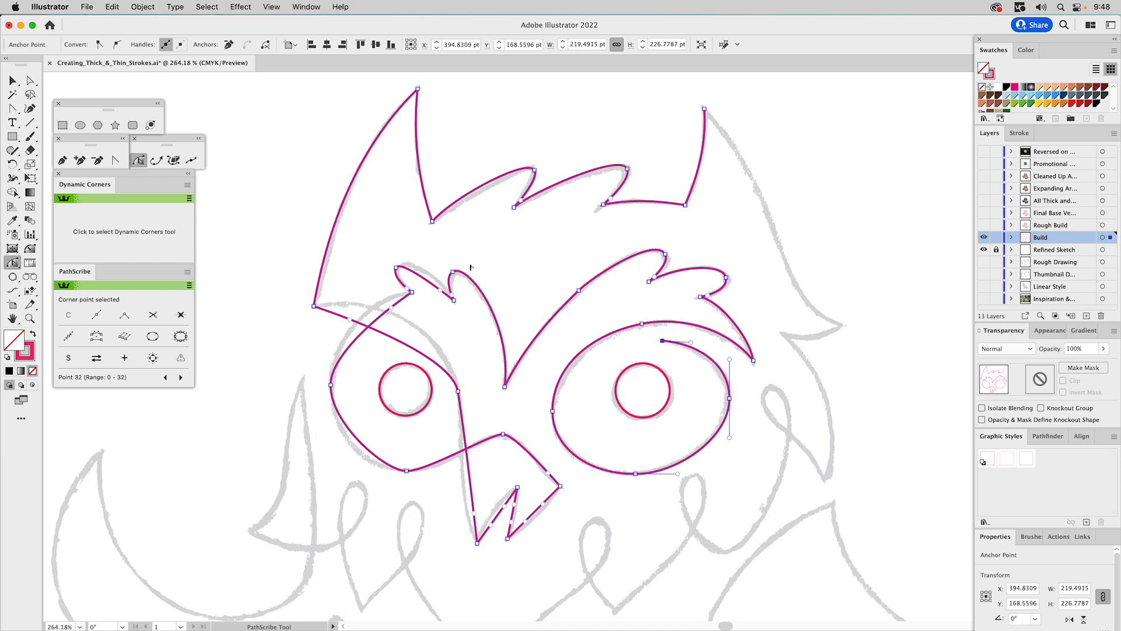
Curve the line from the left ear's base past the inner side of the left eye and around the beak's edges.
left_click_drag(349, 320, 390, 291)
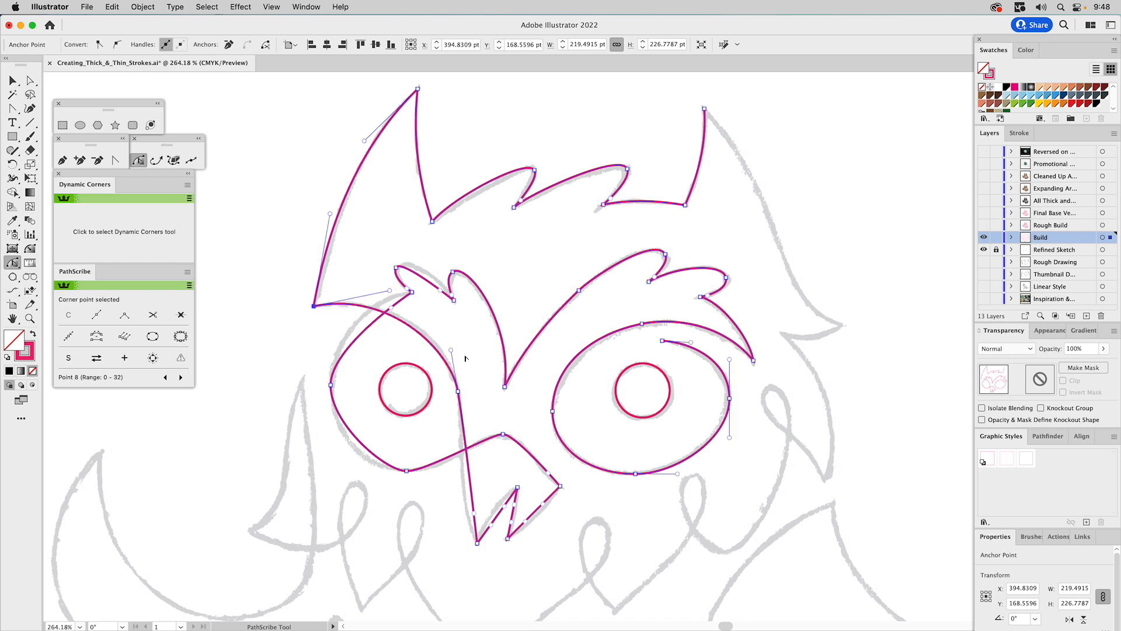
left_click_drag(450, 350, 448, 335)
left_click_drag(475, 516, 536, 471)
left_click(503, 435)
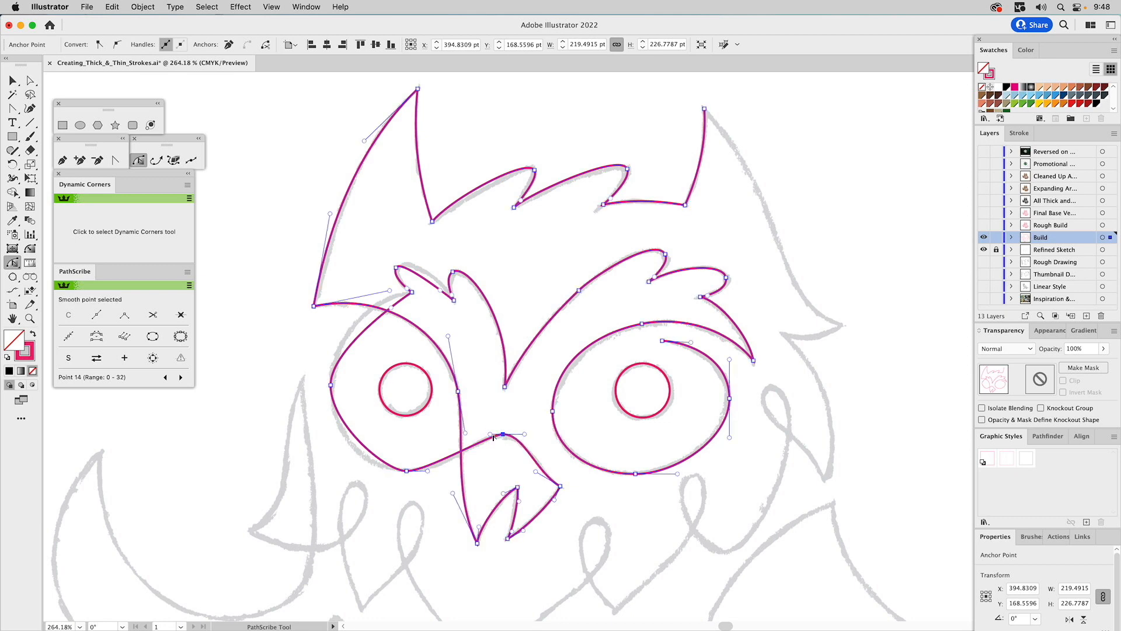
left_click_drag(491, 435, 482, 434)
Extend the handles along the left eye's lower, outer and upper sides to round its outline.
left_click_drag(428, 470, 361, 472)
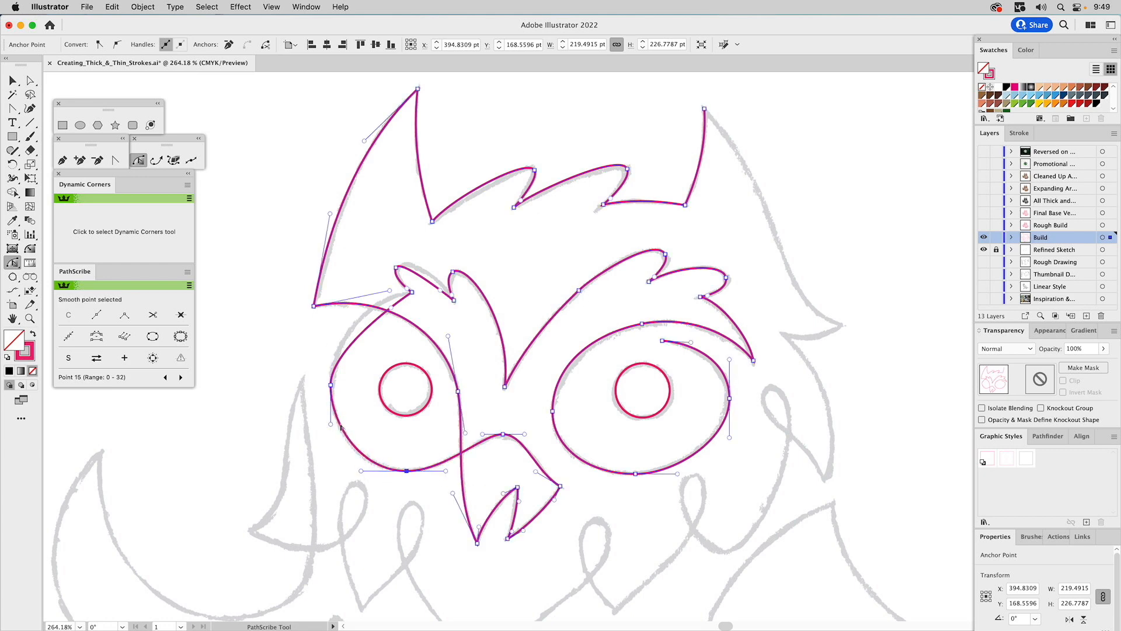
left_click_drag(331, 424, 330, 432)
left_click_drag(391, 309, 363, 300)
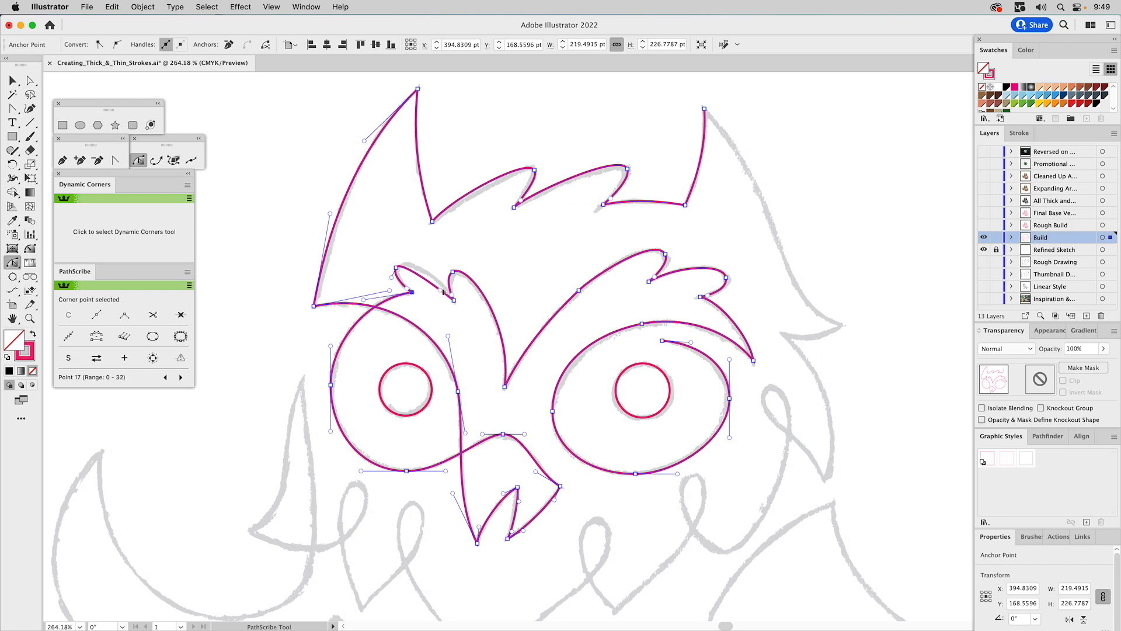
Bend the left eyebrow's feather tufts to match the sketch and deselect the path.
left_click_drag(441, 291, 436, 268)
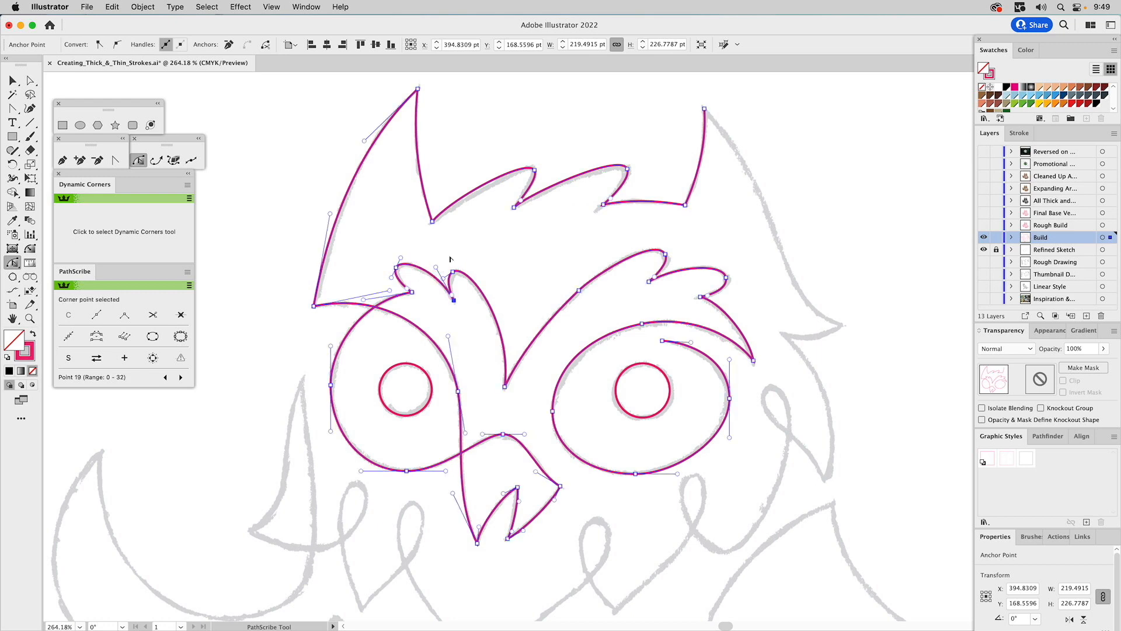
left_click(509, 246)
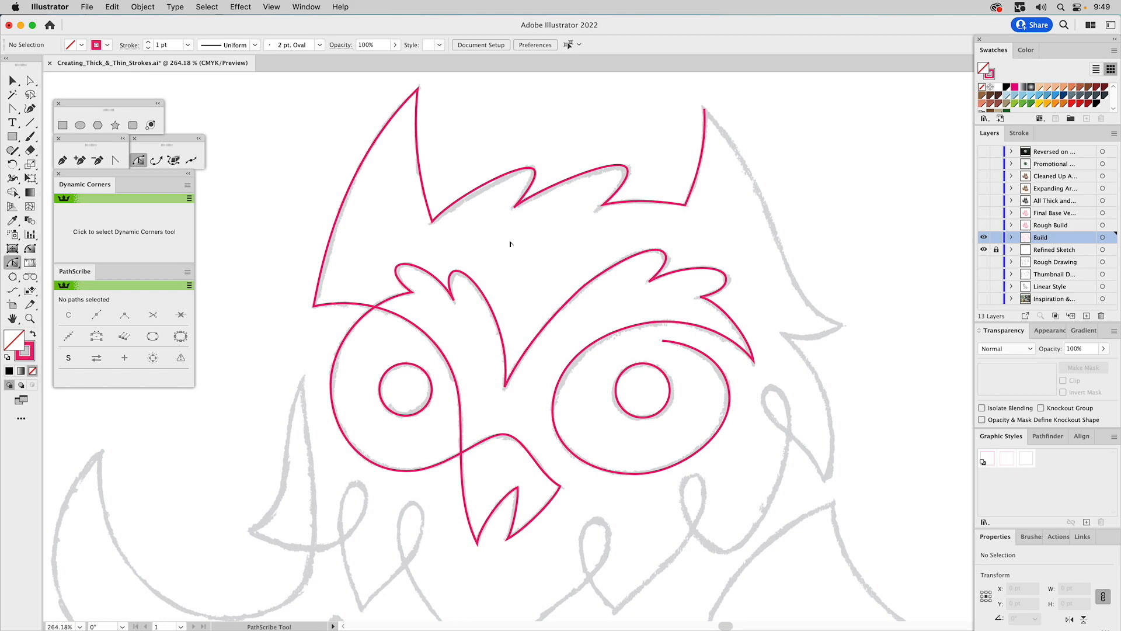
key("super+0")
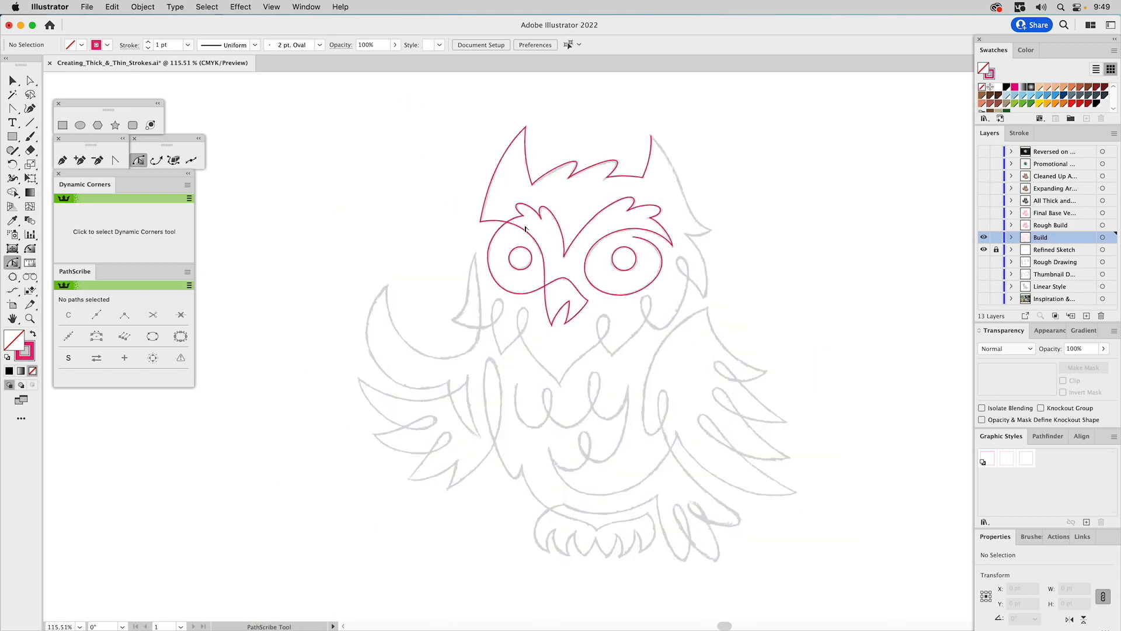
Hide the Build and Refined Sketch layers and display only the finished linework on the Final Base Ve... layer.
key("v")
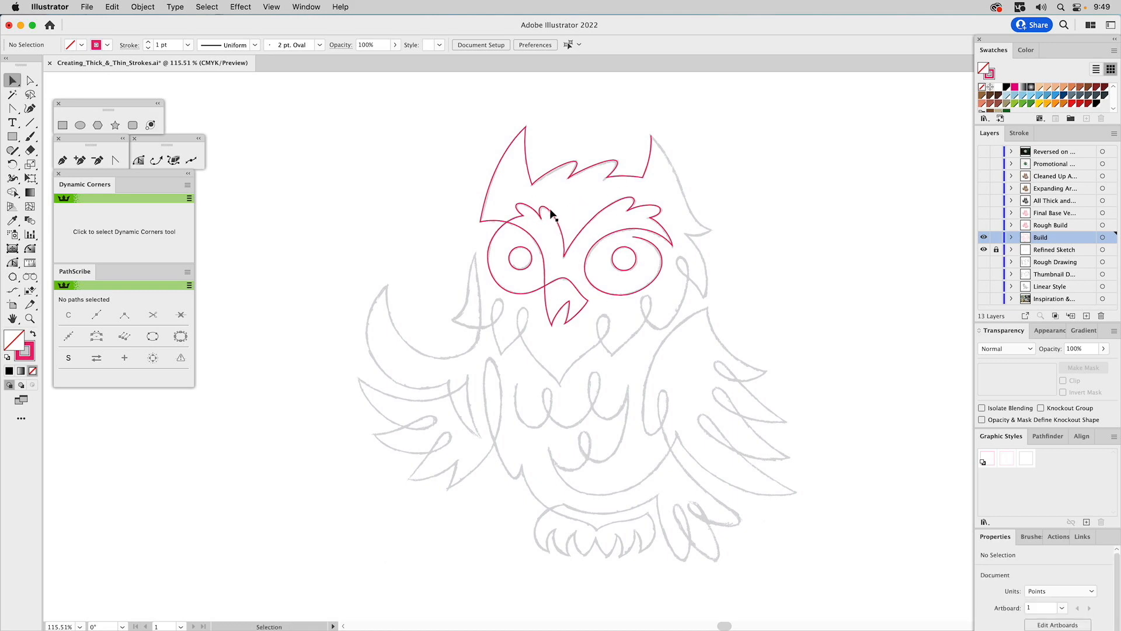
left_click(984, 238)
left_click(984, 226)
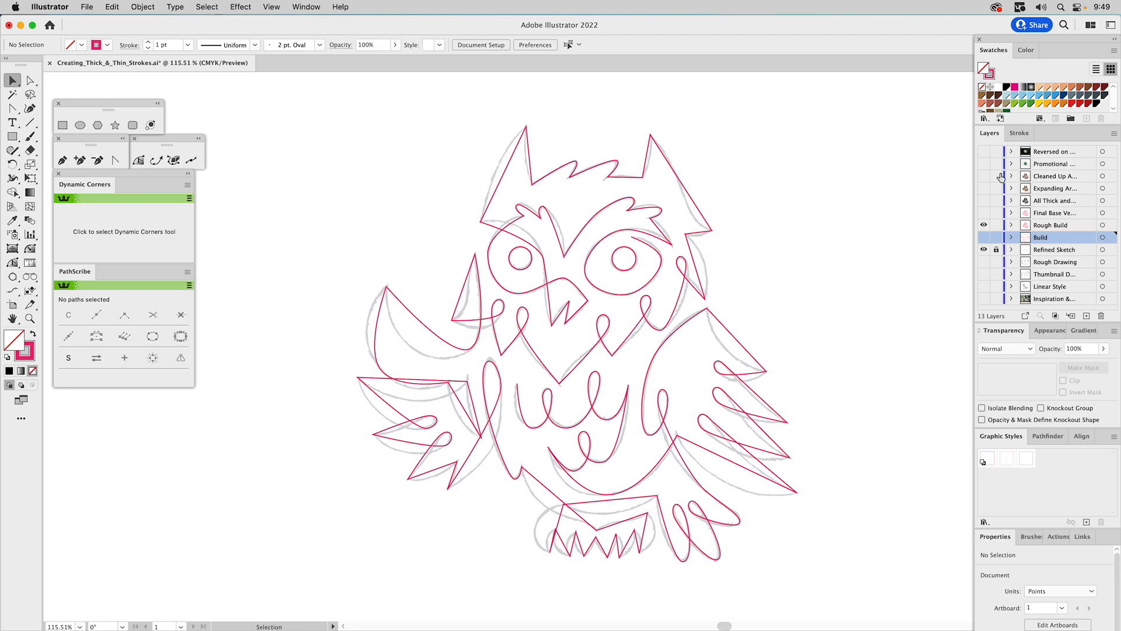
left_click(984, 225)
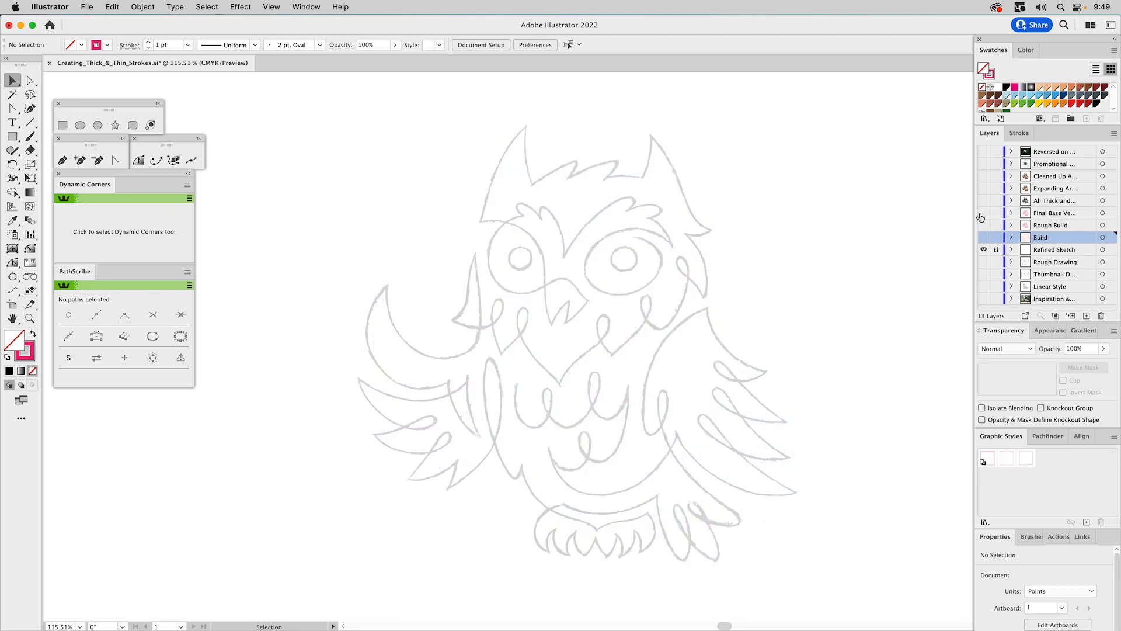
left_click(983, 213)
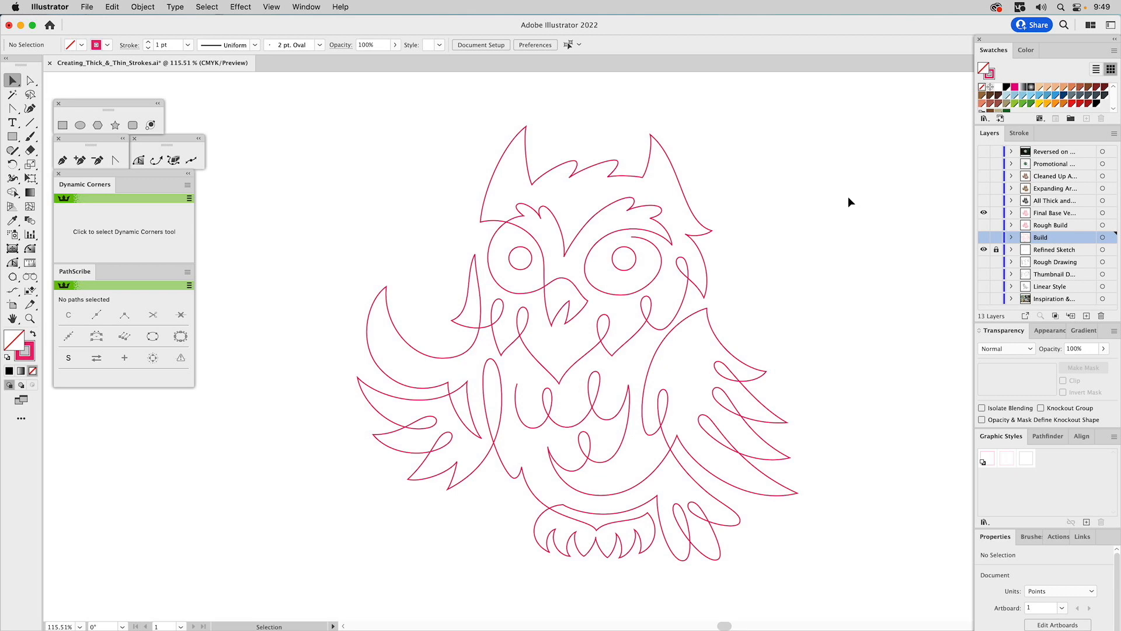
left_click(982, 250)
Select all the owl's paths and give their strokes a 3 pt weight, round caps and round corner joins.
left_click(476, 304)
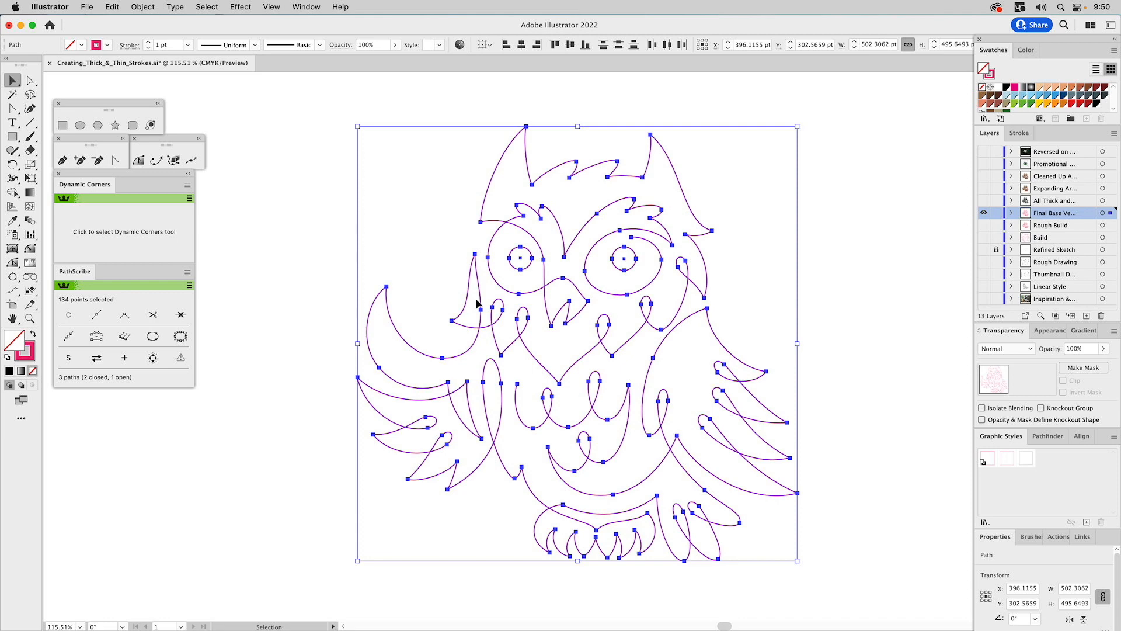
left_click(1020, 133)
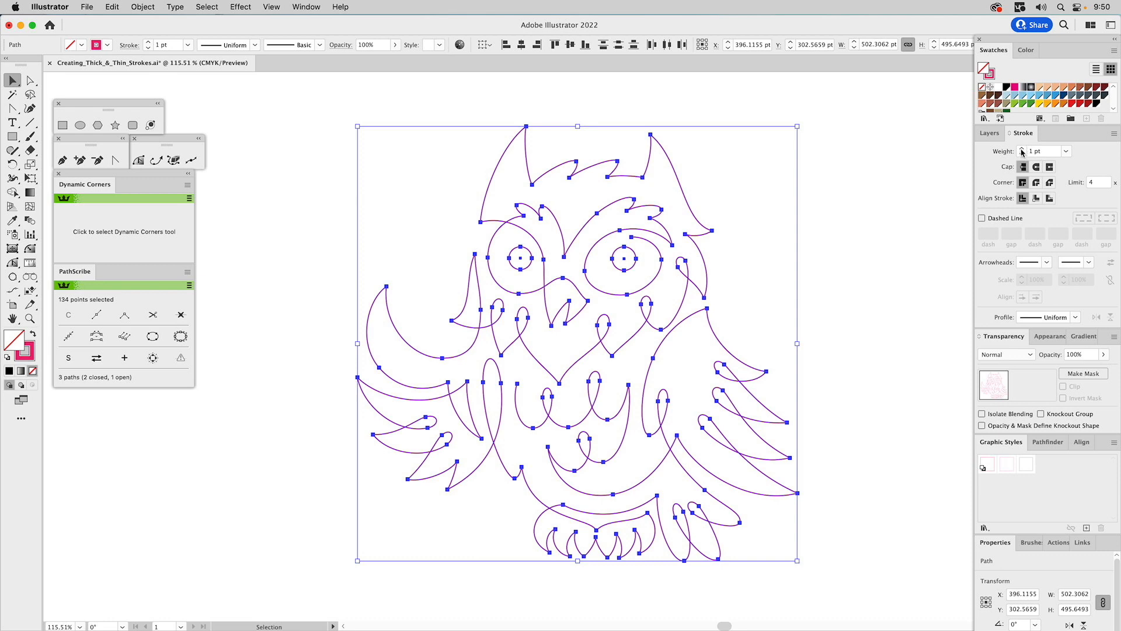
left_click(1022, 149)
left_click(1021, 149)
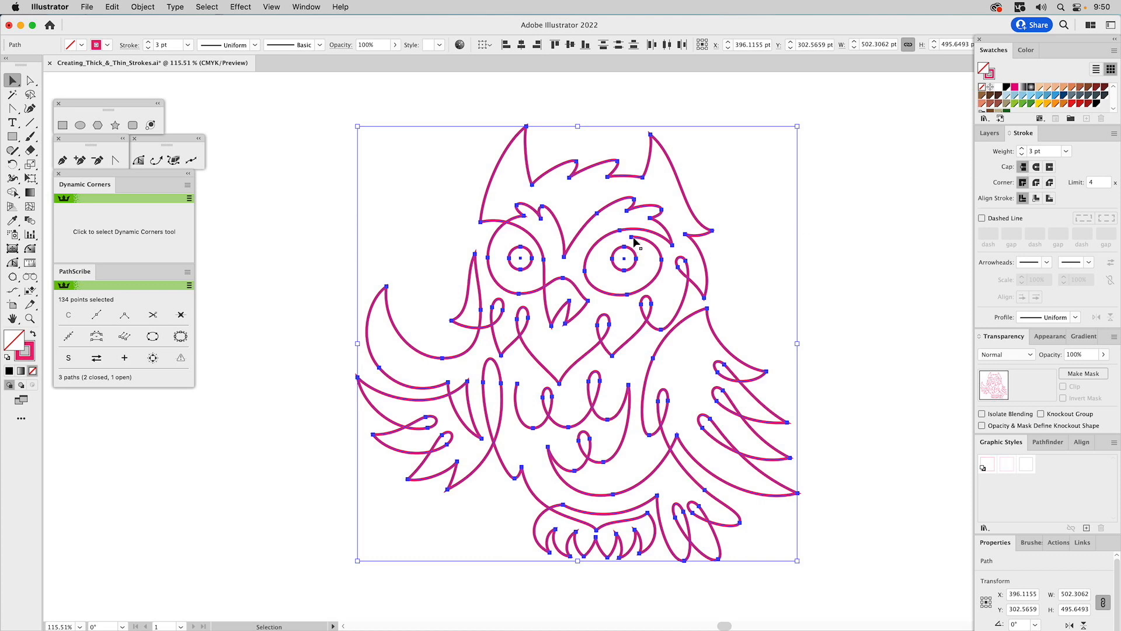
left_click(1036, 168)
left_click(1036, 183)
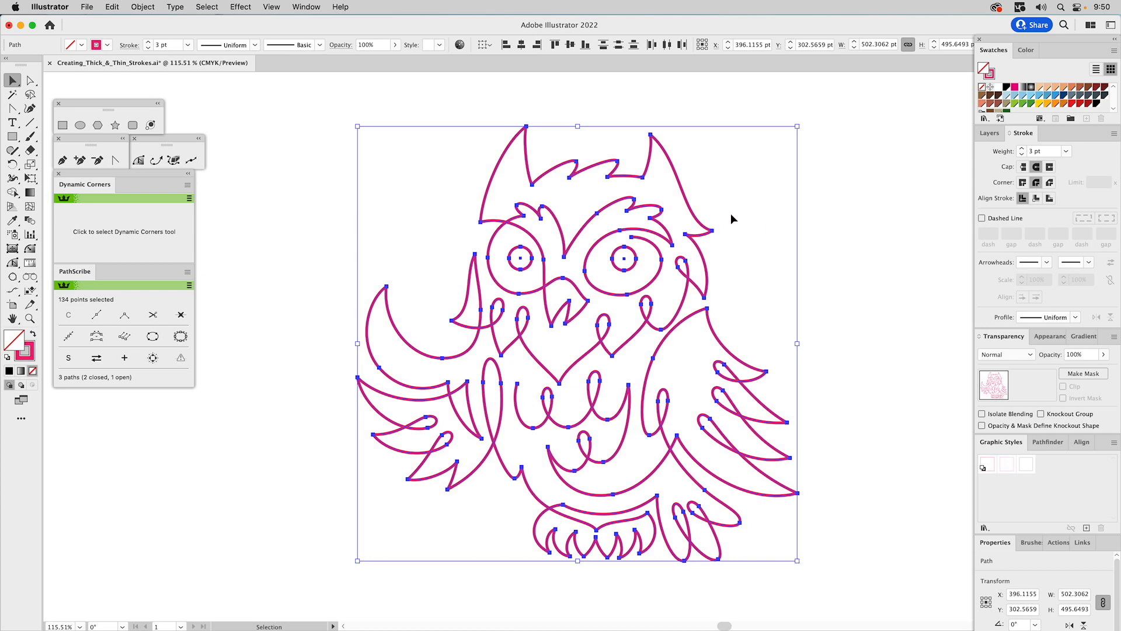
Compare miter and round corner joins on the feather points below the right ear, restore round joins, and inspect the head's corners.
key("z")
left_click_drag(676, 209, 747, 261)
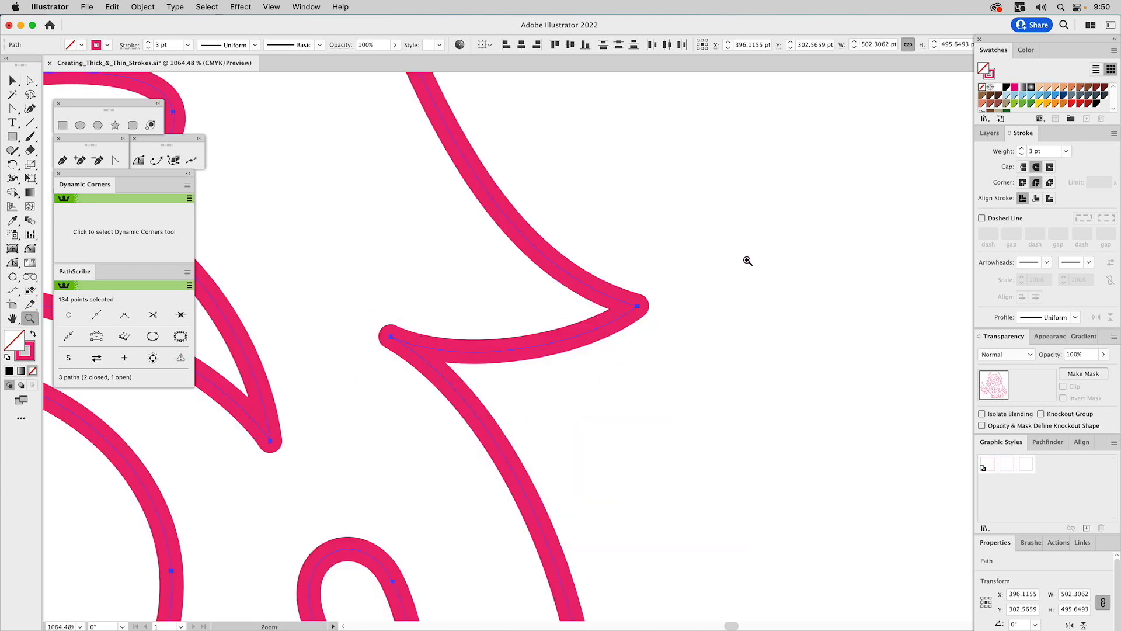
left_click(1023, 184)
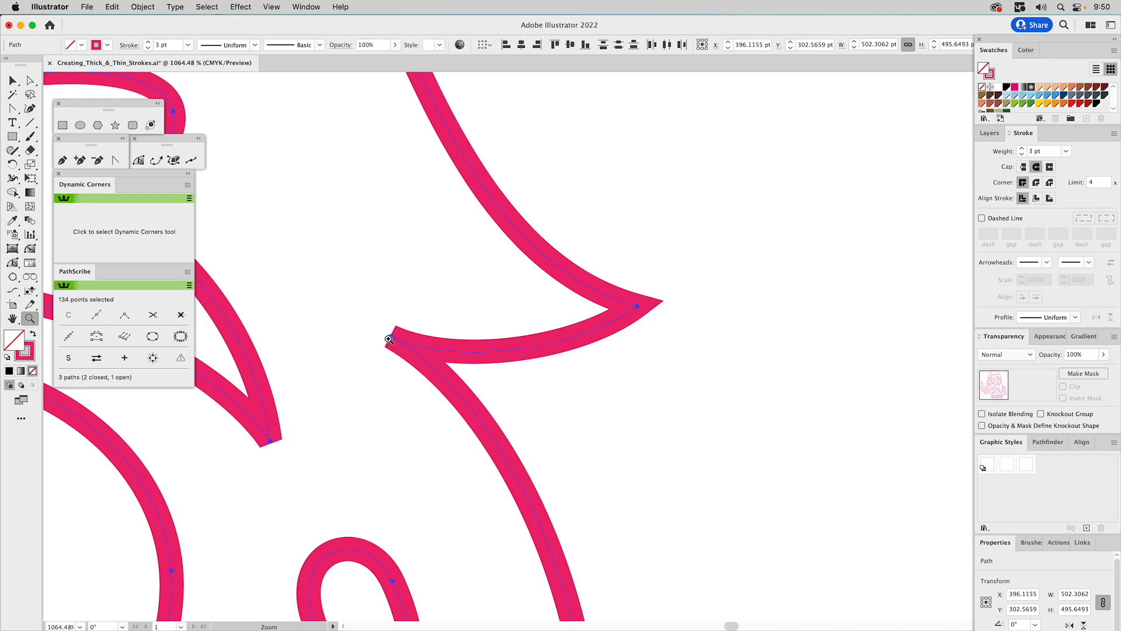
left_click(1036, 183)
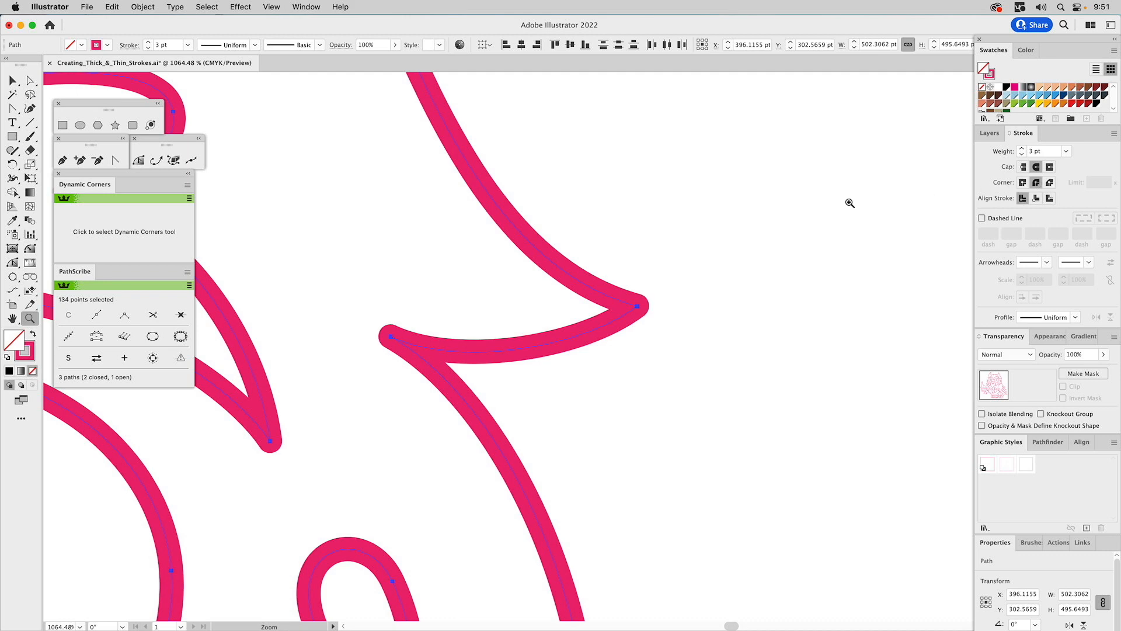
left_click(509, 210, "alt")
left_click(520, 213, "alt")
left_click(523, 213, "alt")
left_click(523, 214, "alt")
left_click_drag(611, 365, 751, 175)
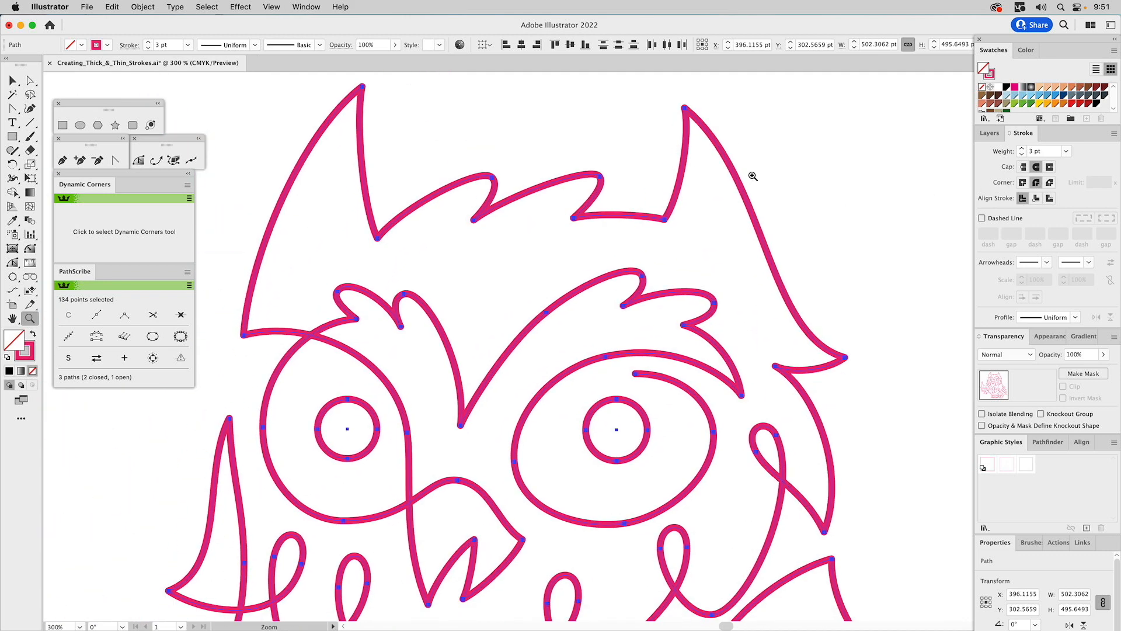
left_click(643, 314, "alt")
key("super+0")
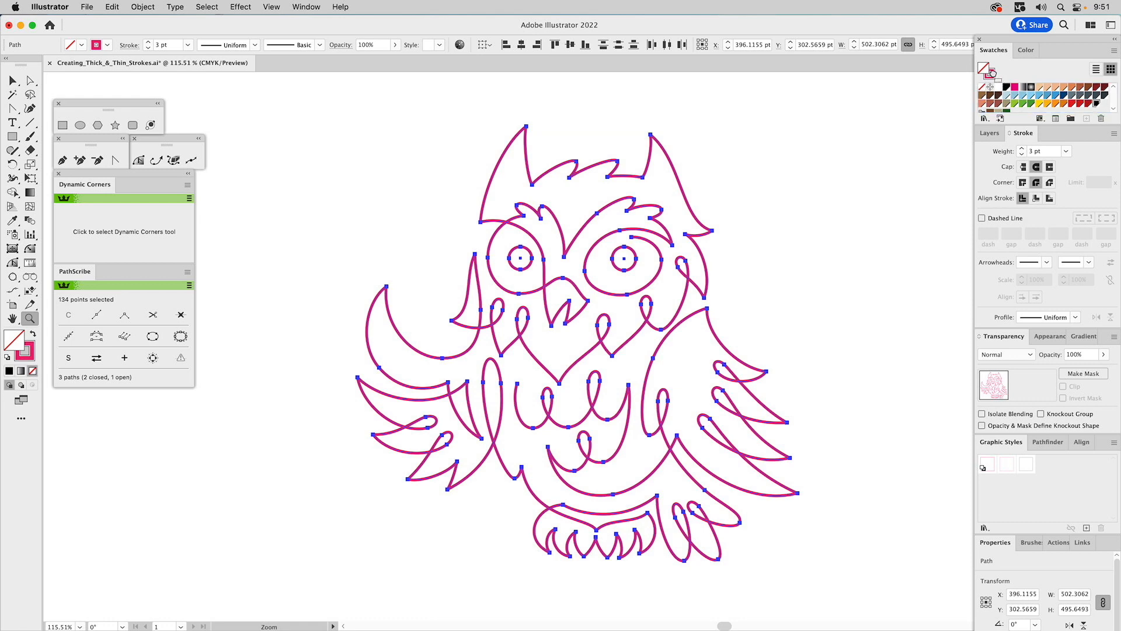
Change the owl's stroke color to black and deselect the artwork.
left_click(1006, 87)
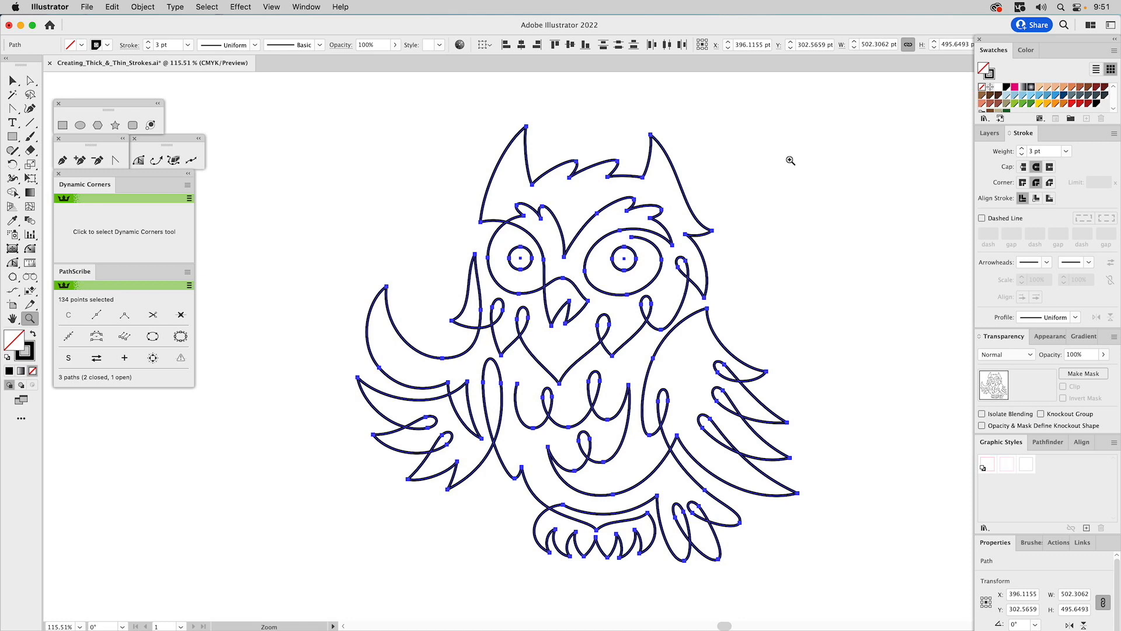
left_click(987, 134)
left_click(799, 215, "super")
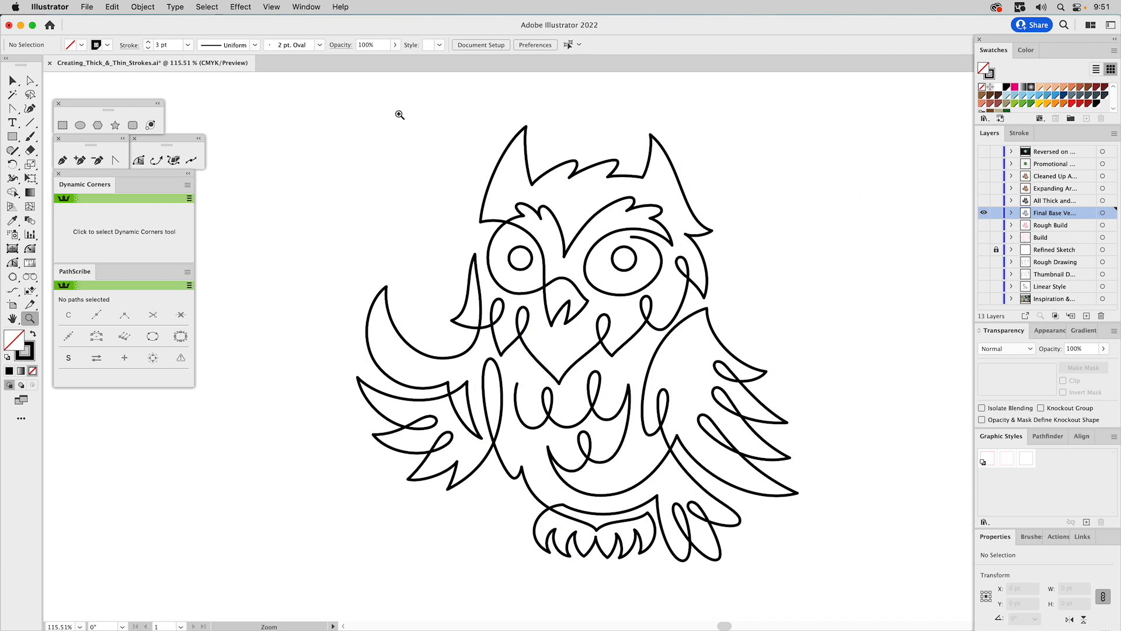
Thicken the stroke at the left ear's outer and inner base corners with the Width tool.
left_click_drag(403, 100, 818, 441)
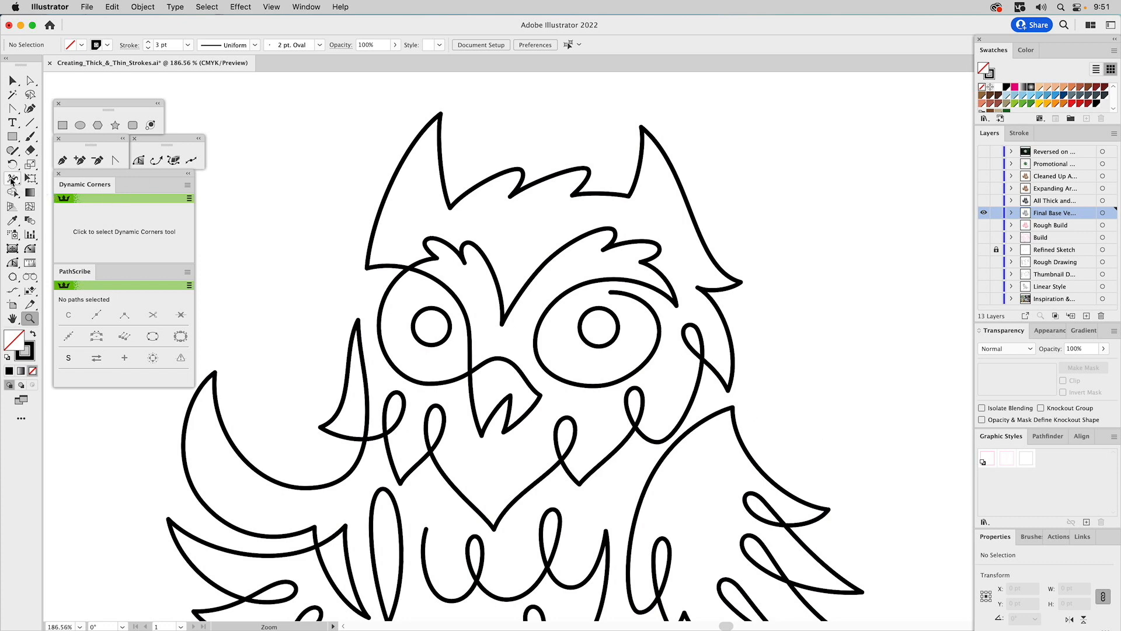
left_click(12, 178)
left_click(256, 46)
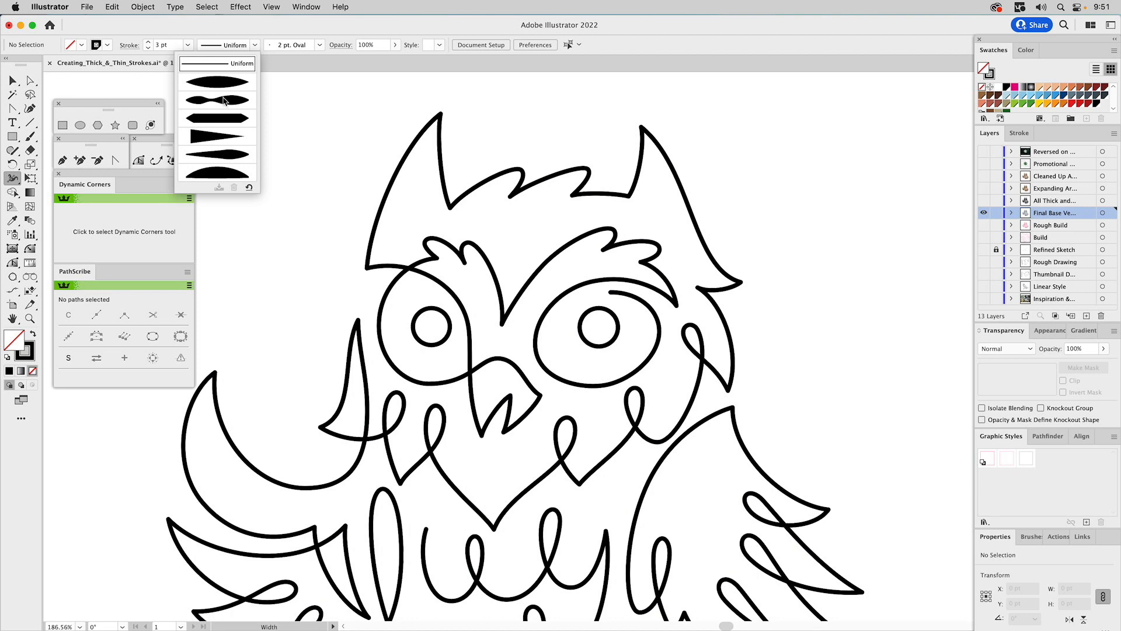
left_click(255, 45)
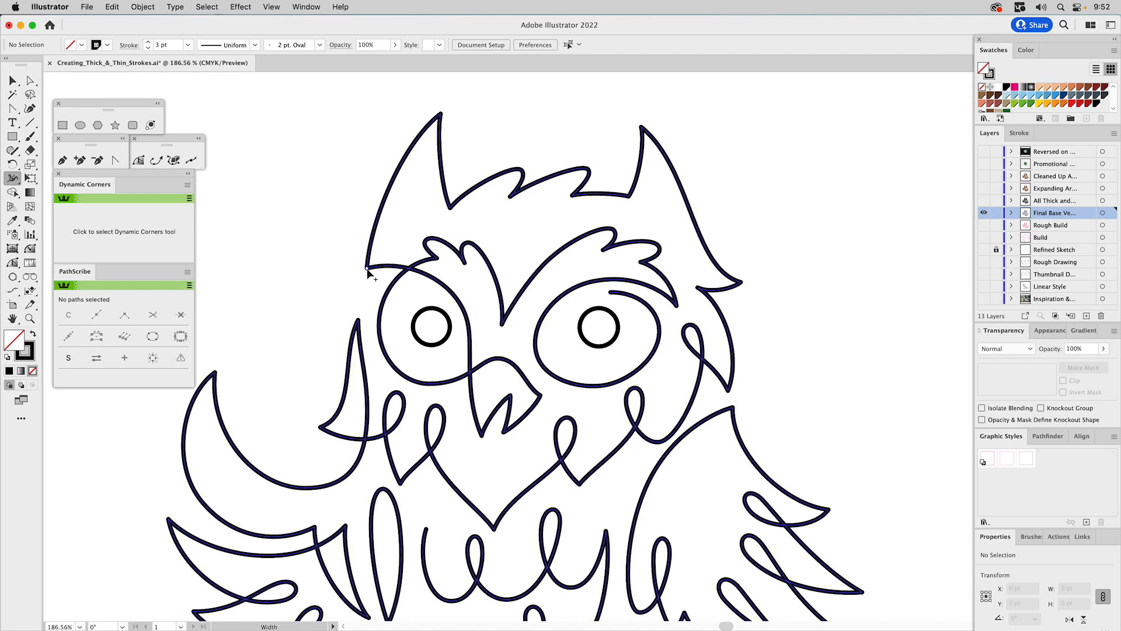
left_click_drag(367, 269, 363, 273)
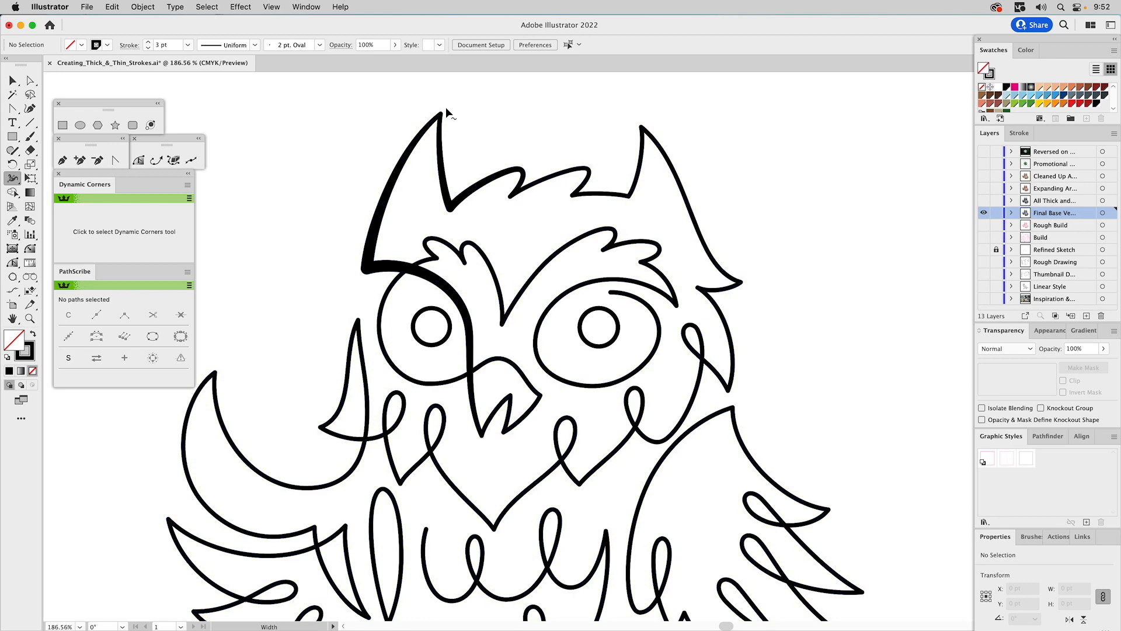
Try thinning the stroke midway along the left ear's outer edge, and undo the change.
key("z")
left_click_drag(330, 86, 548, 272)
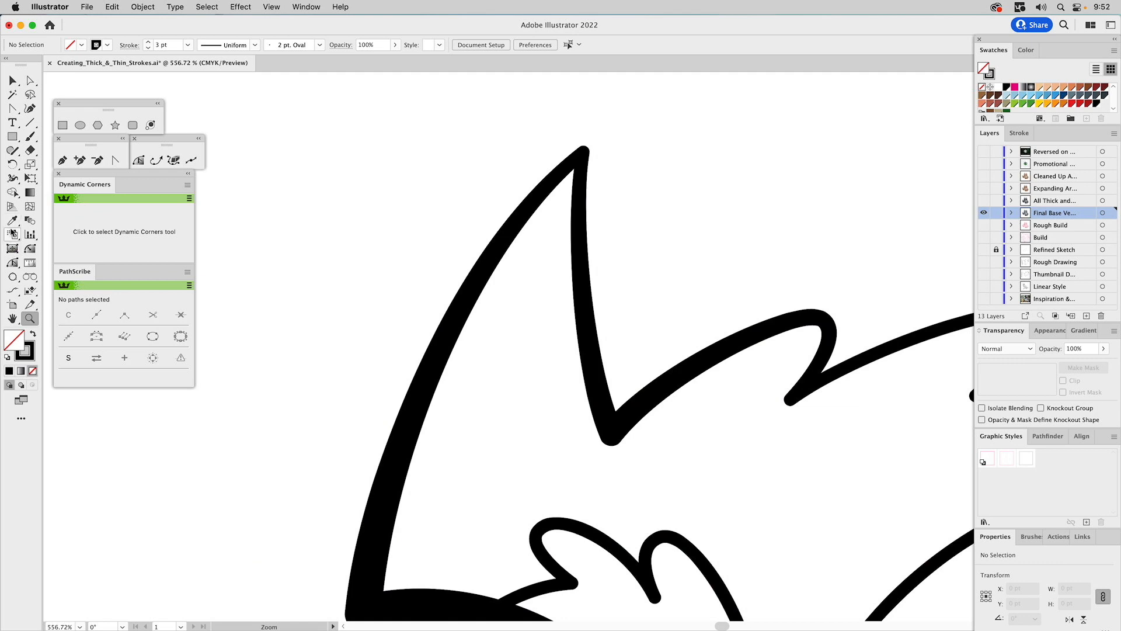
left_click(12, 179)
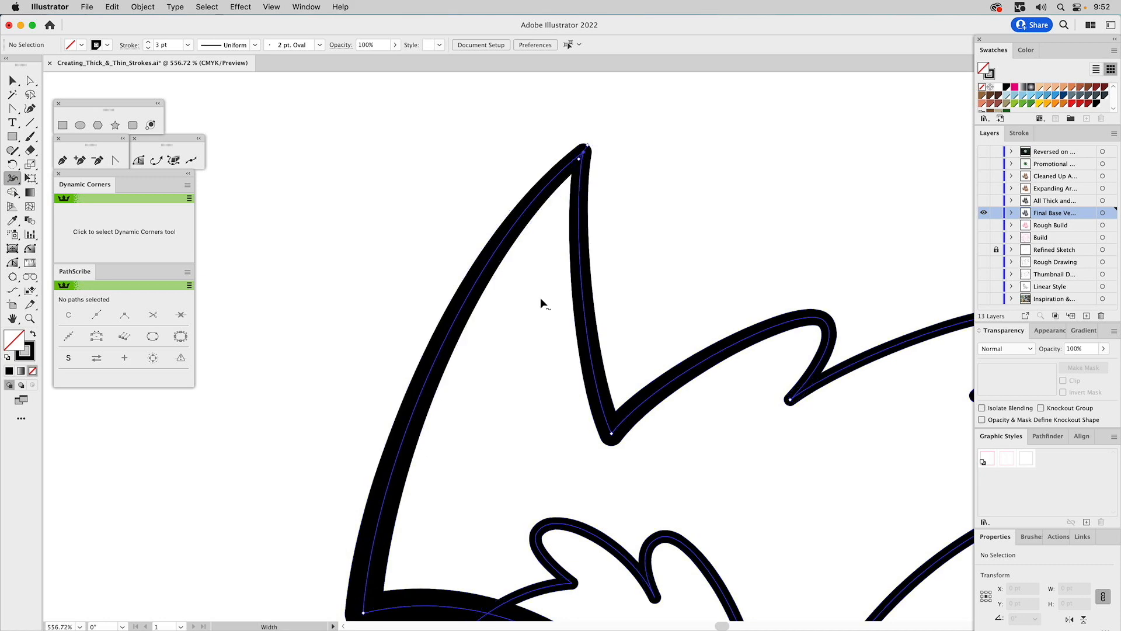
scroll(541, 301, "down", 3)
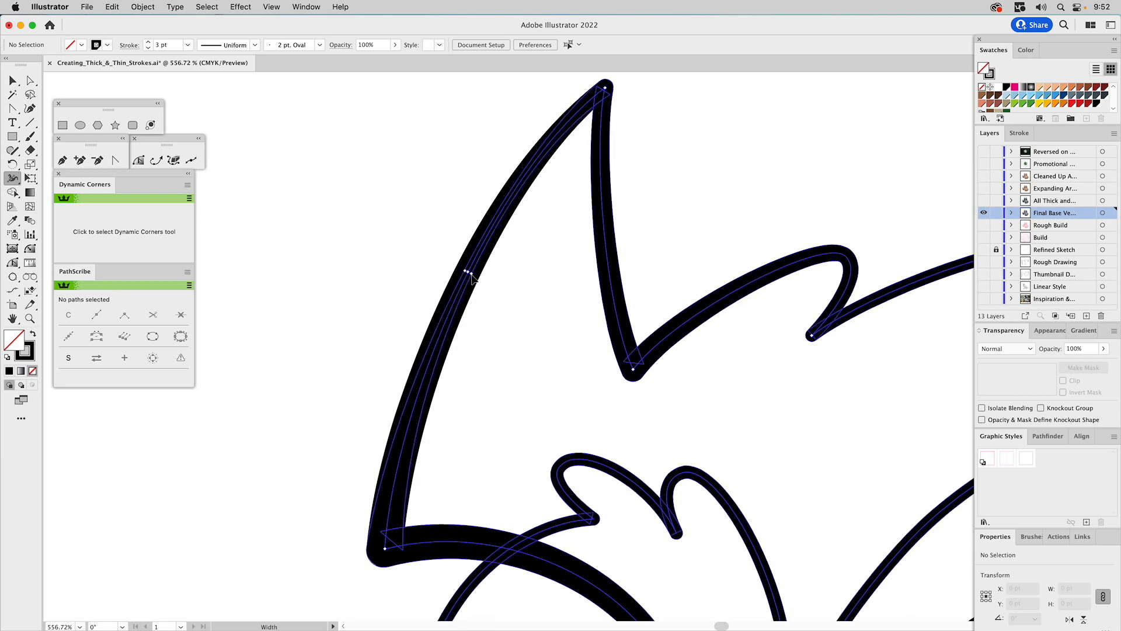
left_click_drag(474, 279, 472, 275)
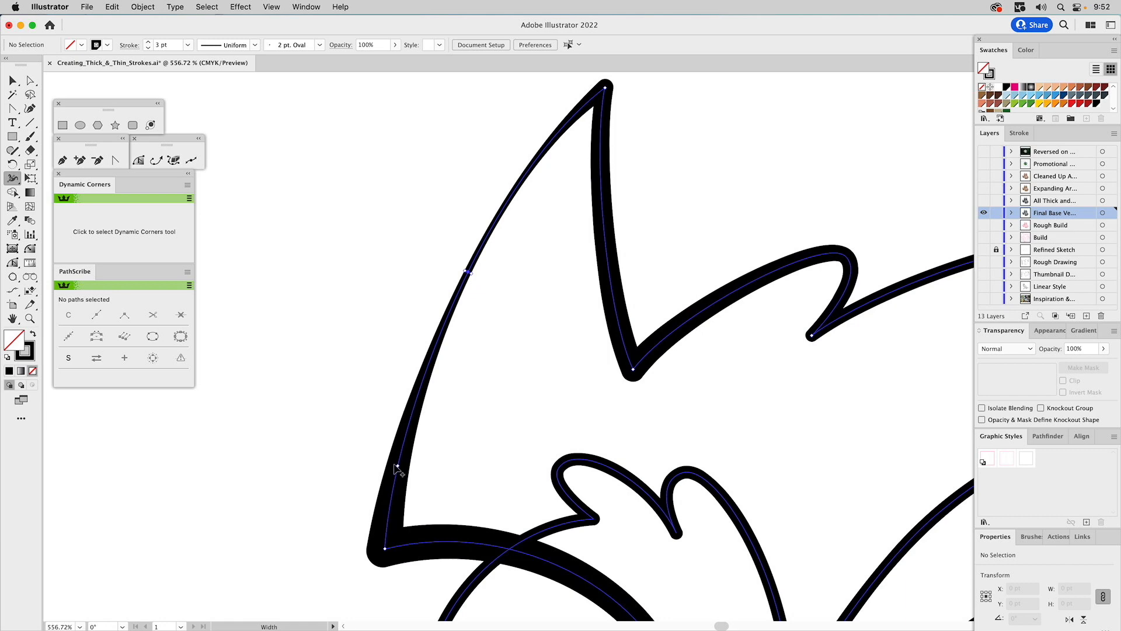
key("v")
key("super+z")
key("super+shift+z")
key("super+z")
Thicken the stroke at the rounded tip of the forehead's second feather tuft with the Width tool.
left_click_drag(643, 316, 431, 303)
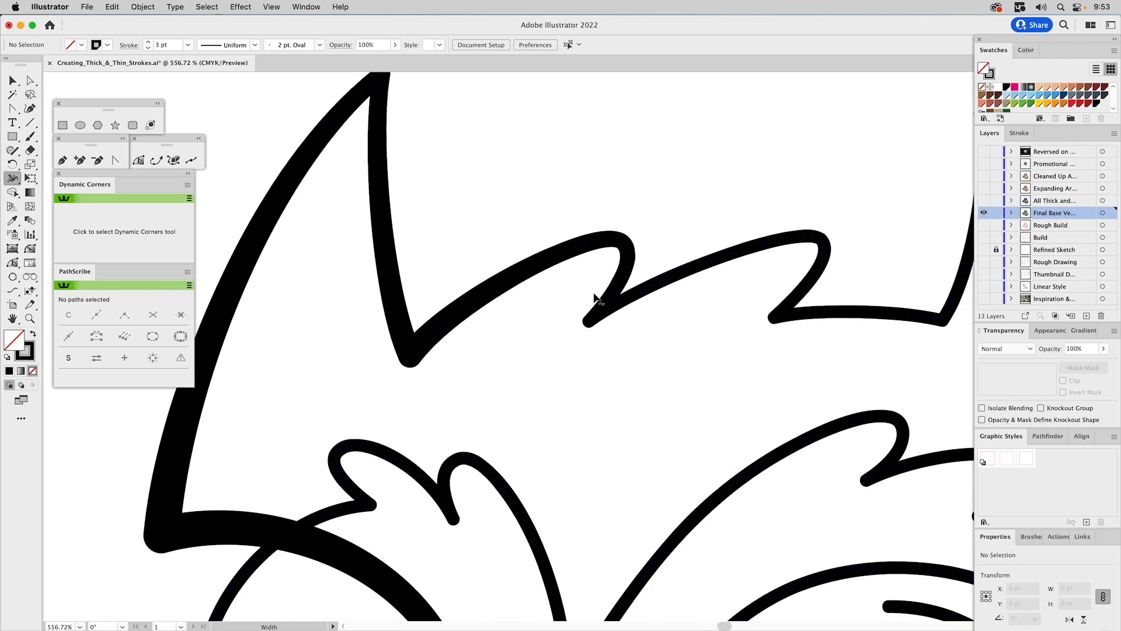
left_click_drag(826, 238, 838, 247)
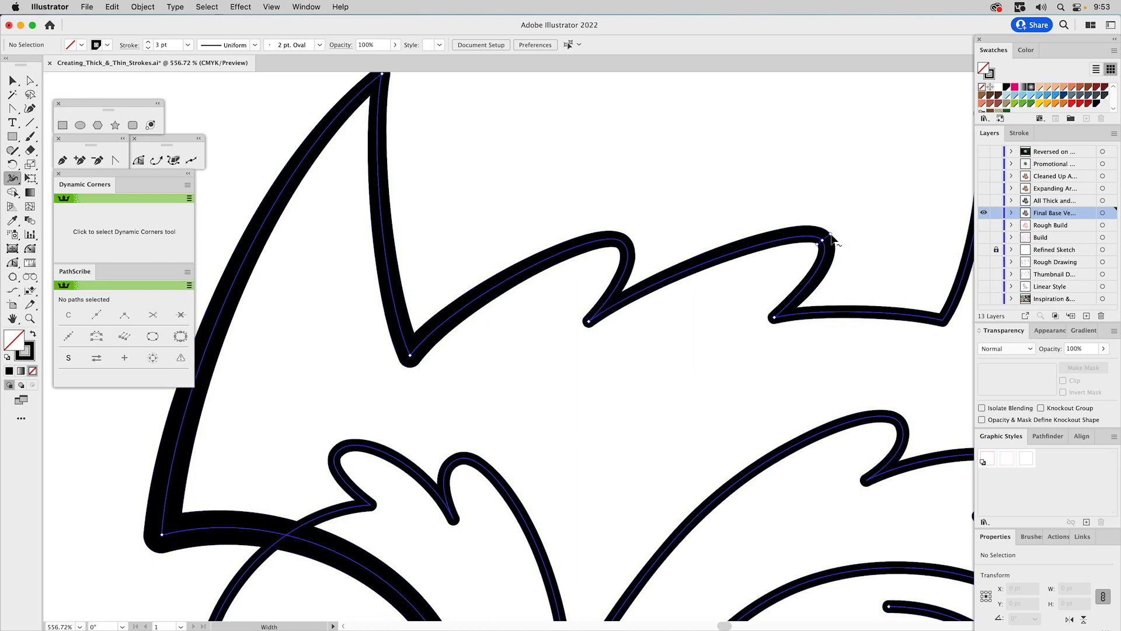
left_click_drag(831, 233, 836, 234)
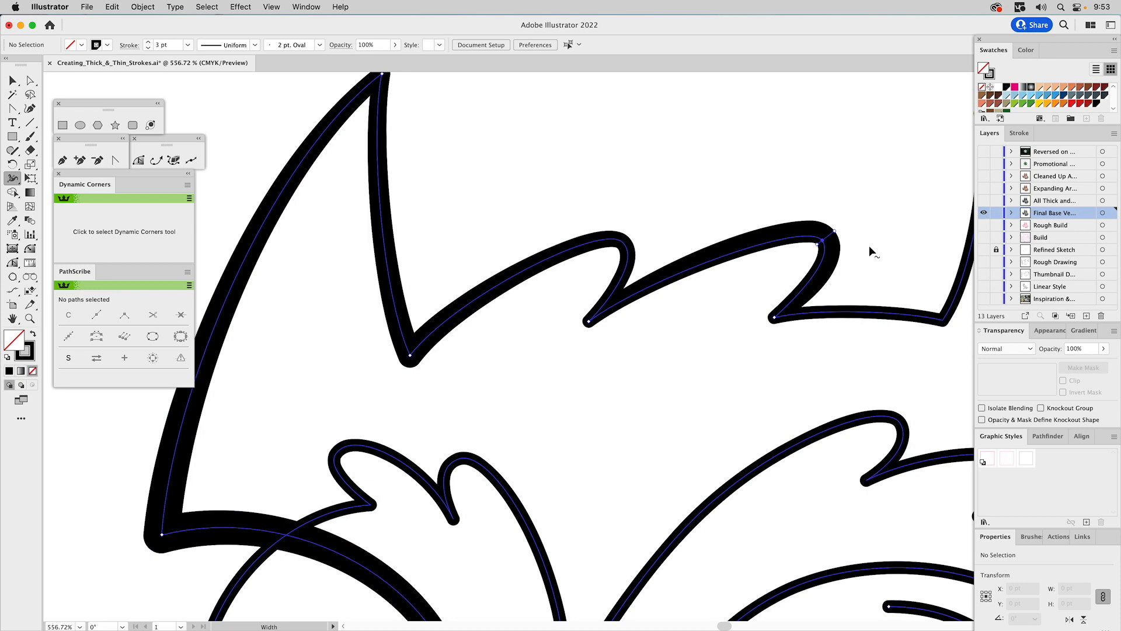
Thicken the stroke at the right ear's inner base corner and at its pointed tip.
left_click_drag(878, 240, 586, 300)
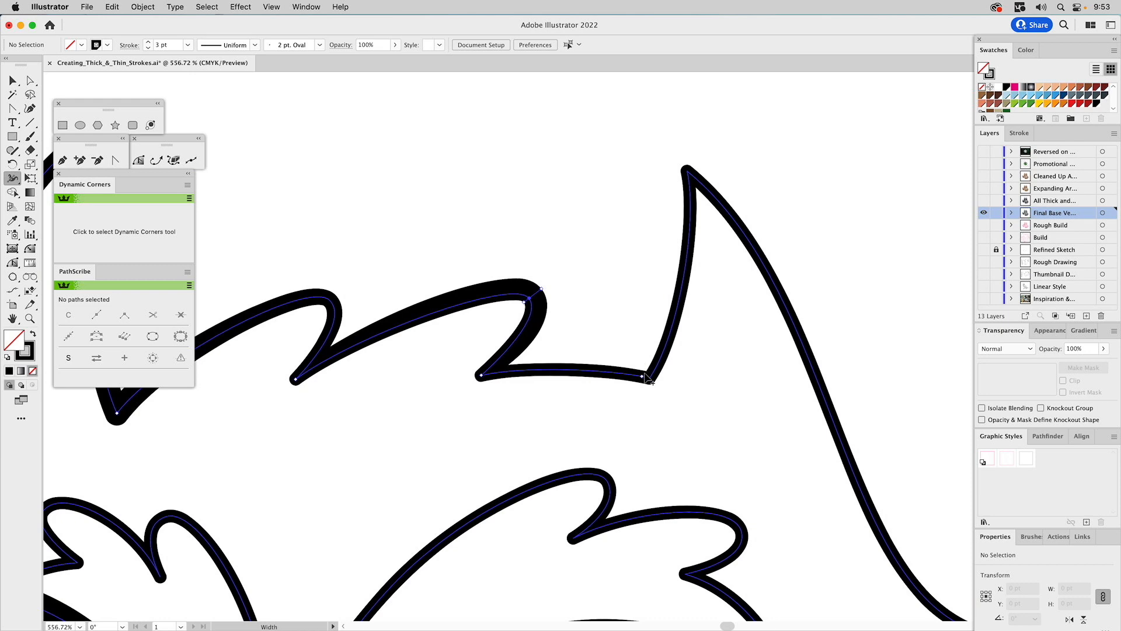
left_click_drag(651, 382, 656, 383)
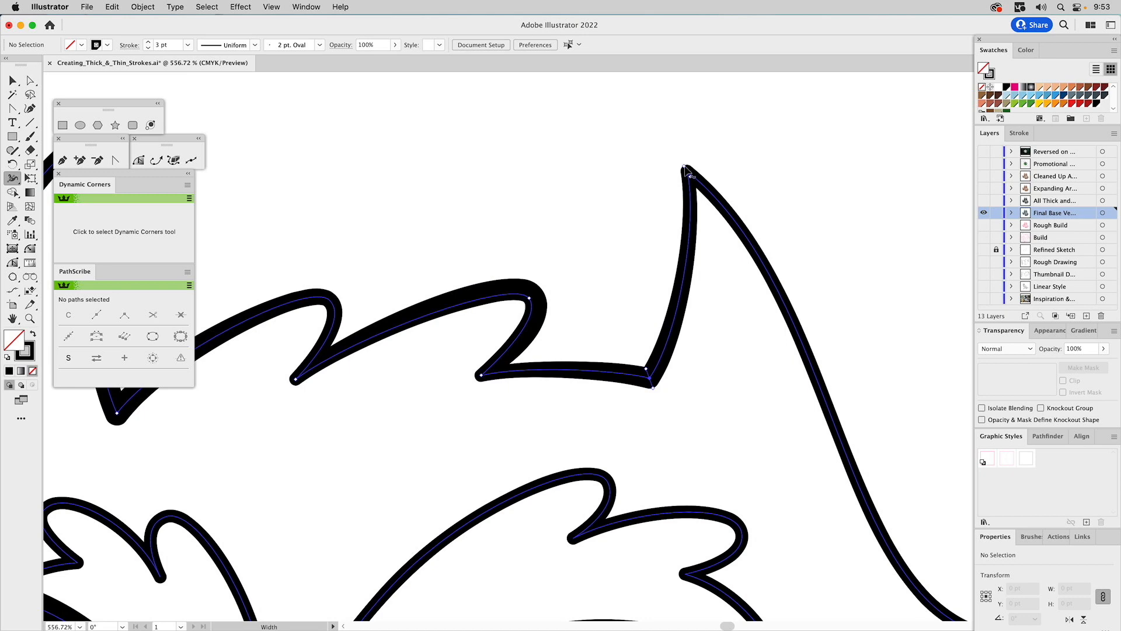
mouse_move(688, 174)
left_mouse_down()
mouse_move(673, 136)
mouse_move(679, 160)
left_mouse_up()
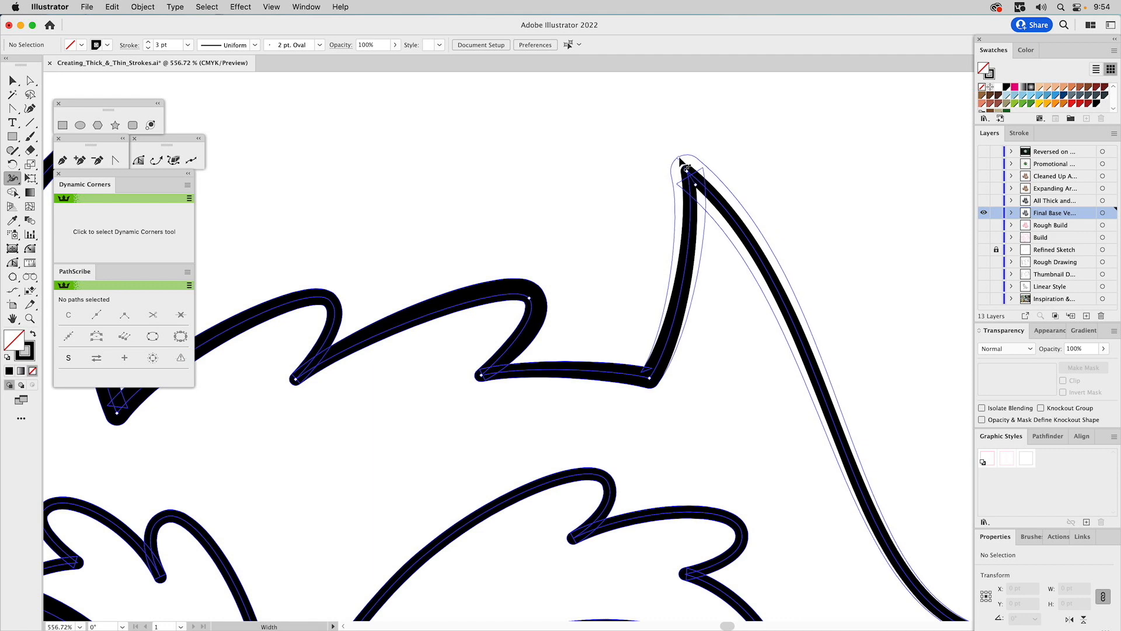
left_click_drag(680, 161, 679, 159)
Thicken the stroke at the notch below the right ear's outer feather point and at the top of the cheek loop beneath it.
left_click_drag(823, 421, 629, 227)
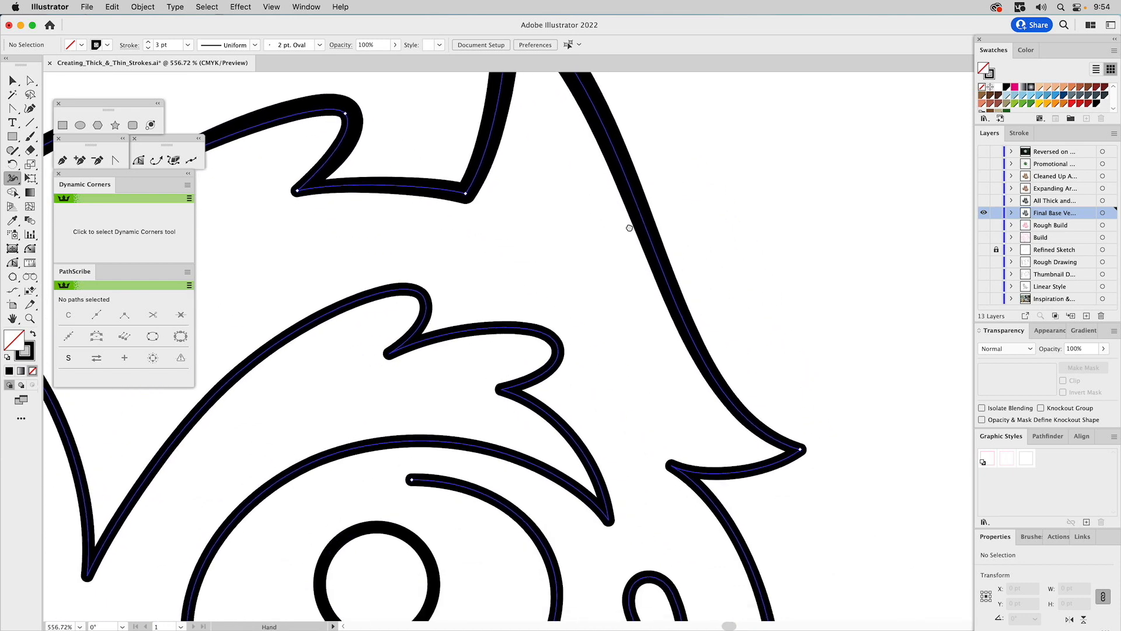
left_click_drag(736, 310, 735, 234)
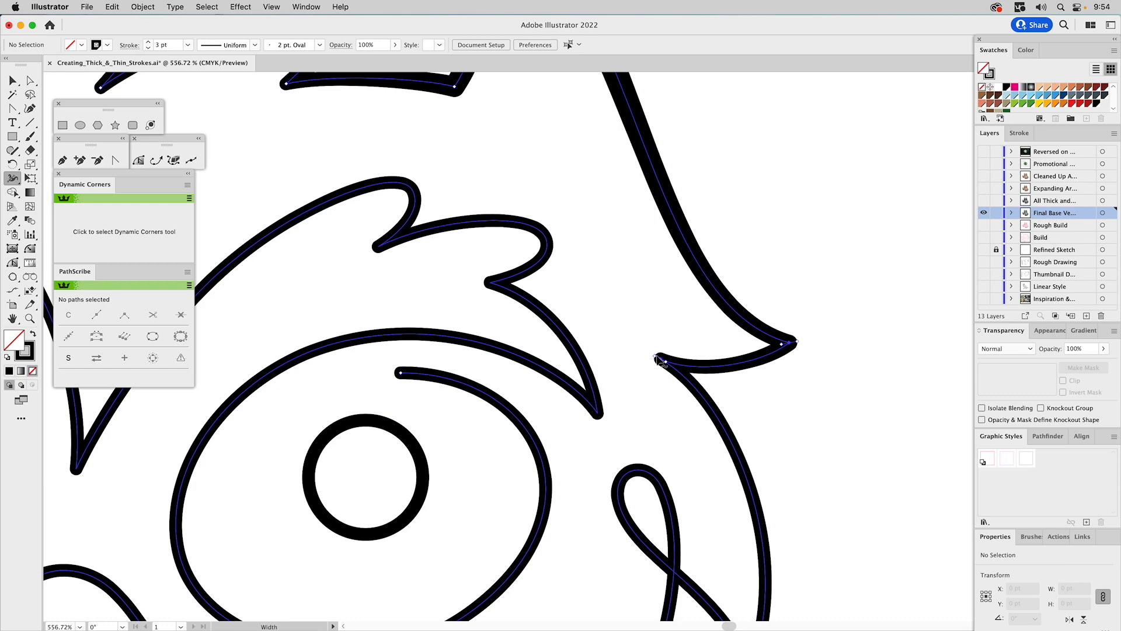
left_click_drag(656, 359, 662, 362)
left_click_drag(762, 483, 762, 485)
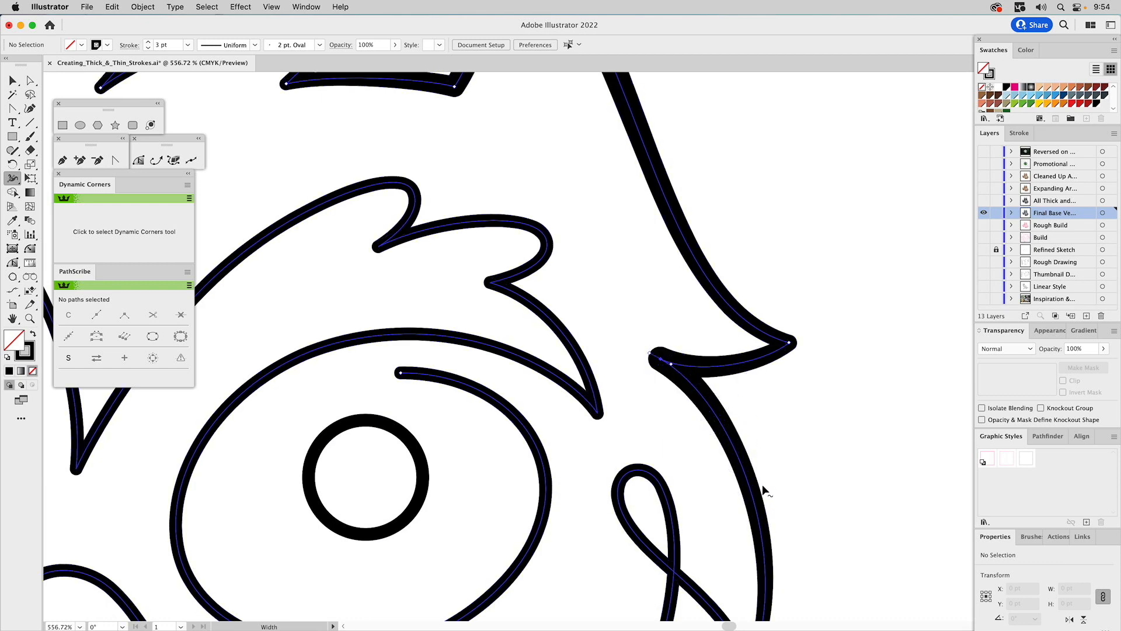
left_click_drag(681, 405, 666, 174)
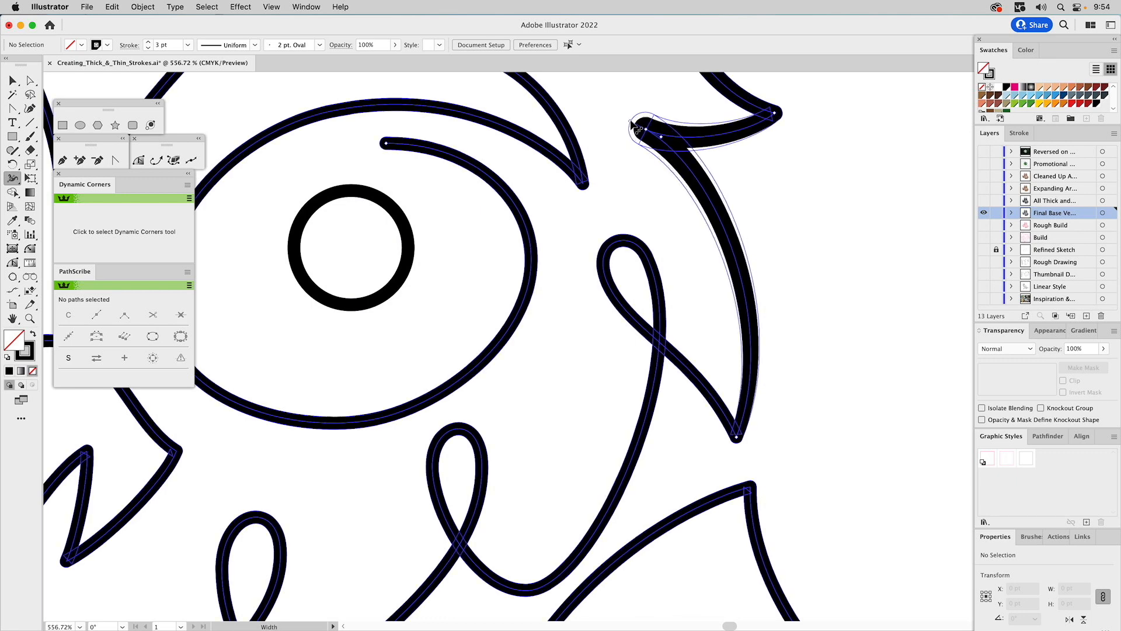
left_click_drag(764, 359, 764, 361)
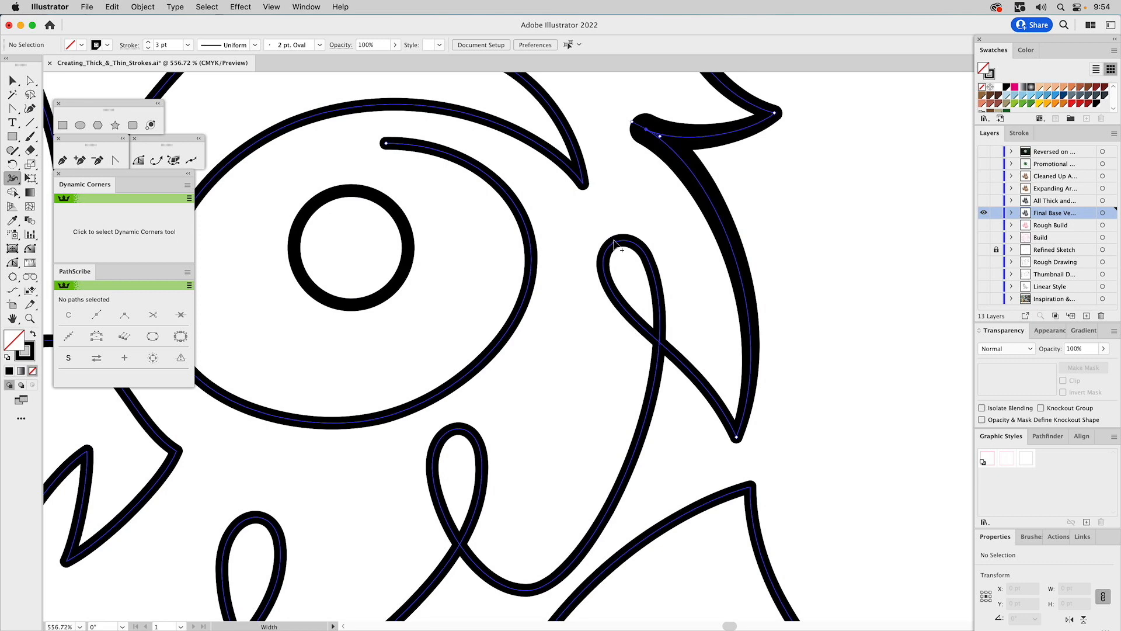
left_click_drag(615, 244, 611, 235)
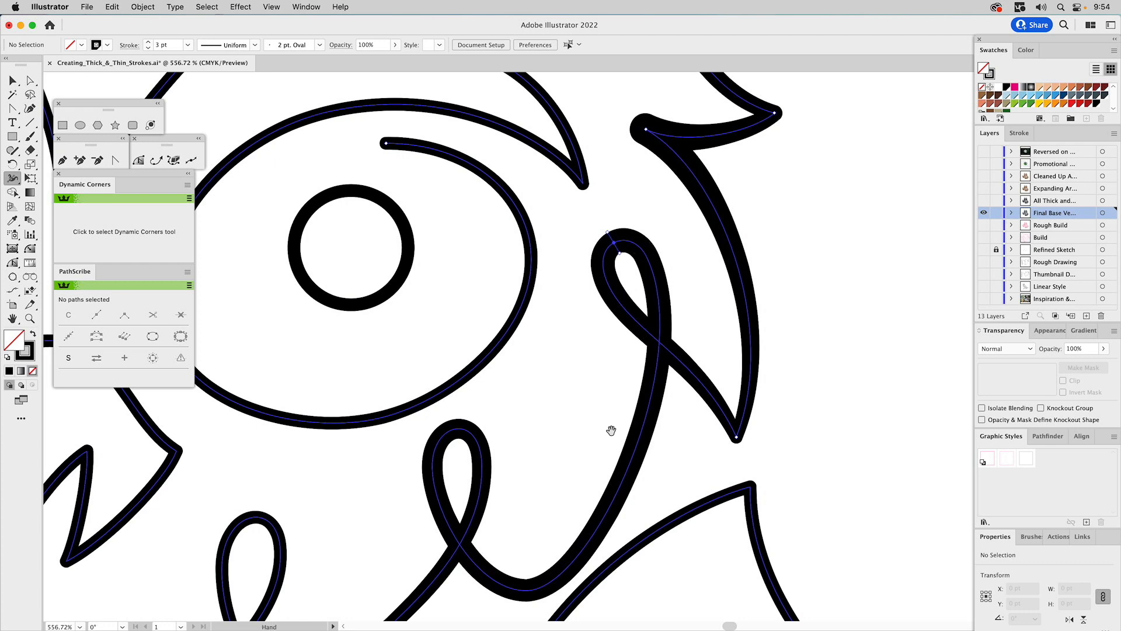
Thicken the stroke at the top of the second right cheek loop and thin it at the bottom of the curve between the loops.
scroll(608, 430, "down", 5)
scroll(608, 430, "left", 4)
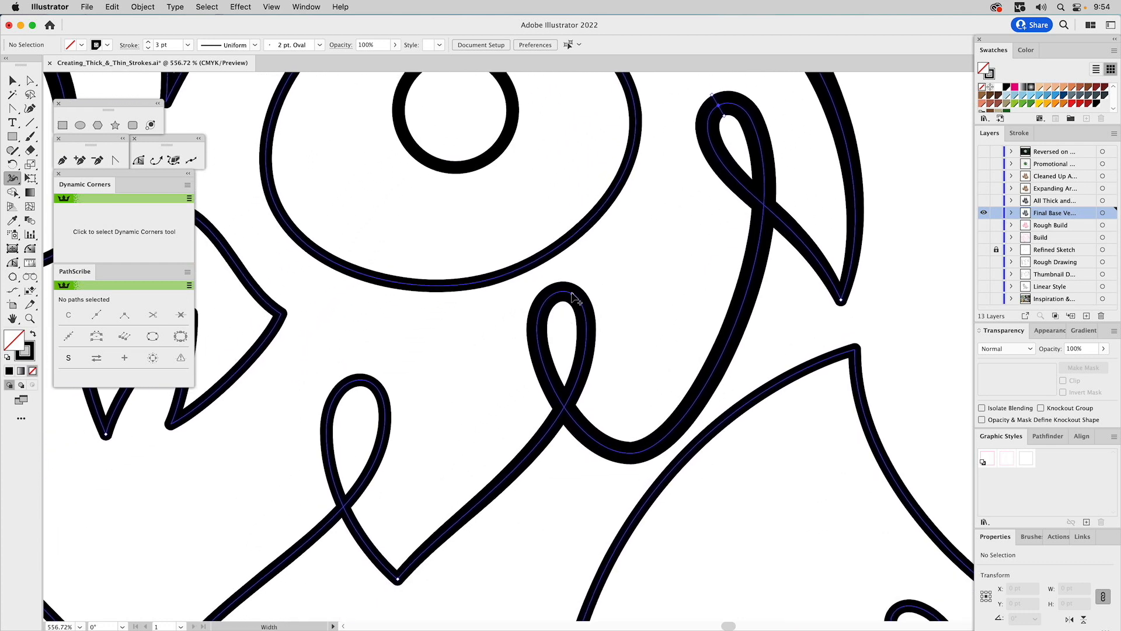
left_click_drag(565, 286, 567, 281)
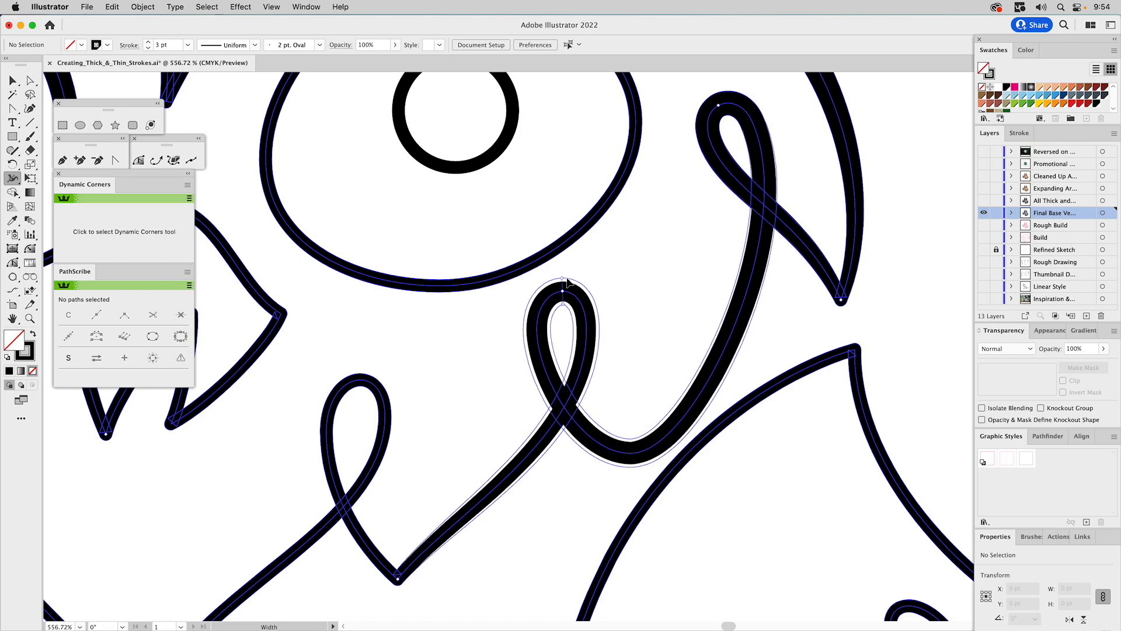
left_click_drag(649, 452, 650, 453)
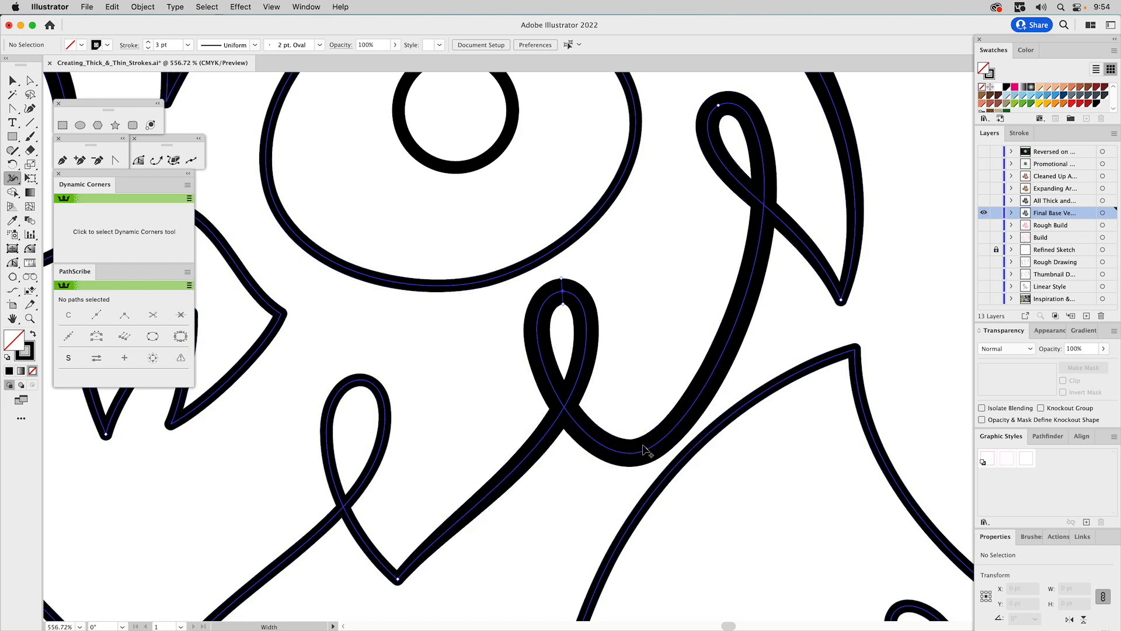
left_click_drag(632, 454, 635, 449)
Thicken the stroke at the top of the third cheek loop, the one nearest the beak, with the Width tool.
key("space")
mouse_move(552, 441)
left_mouse_down()
mouse_move(849, 333)
mouse_move(873, 297)
left_mouse_up()
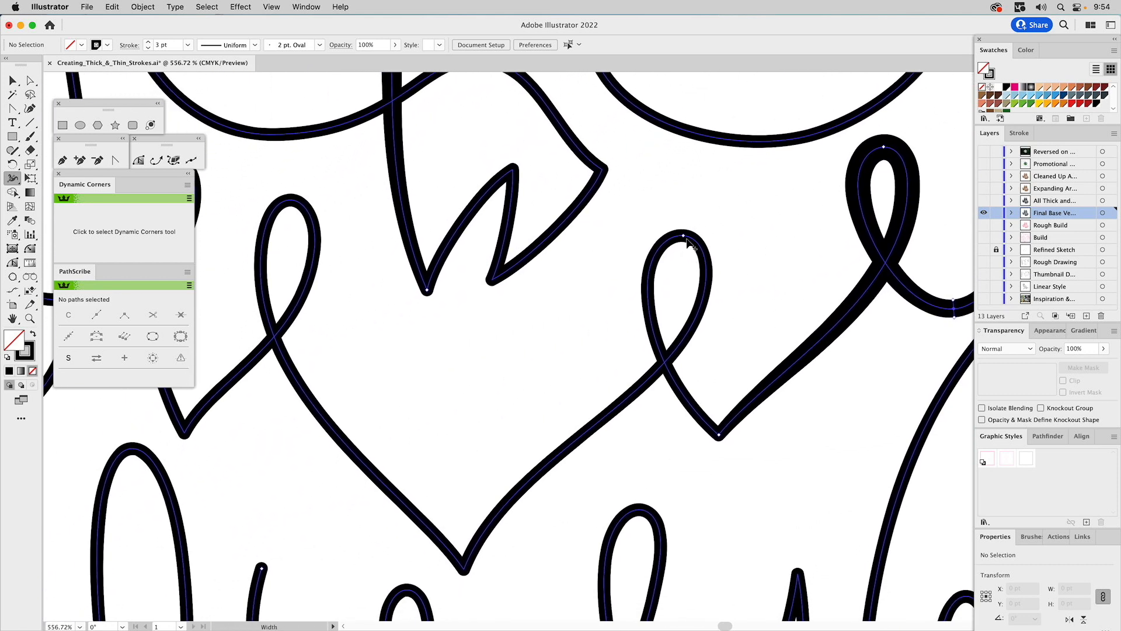
left_click_drag(686, 236, 687, 252)
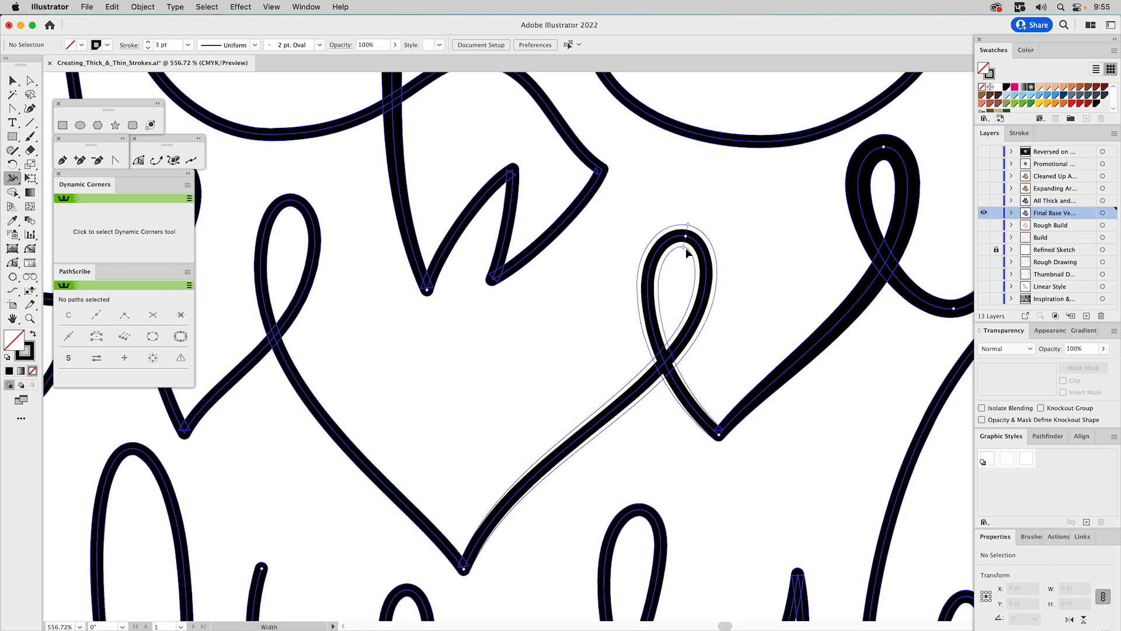
left_click_drag(665, 271, 664, 271)
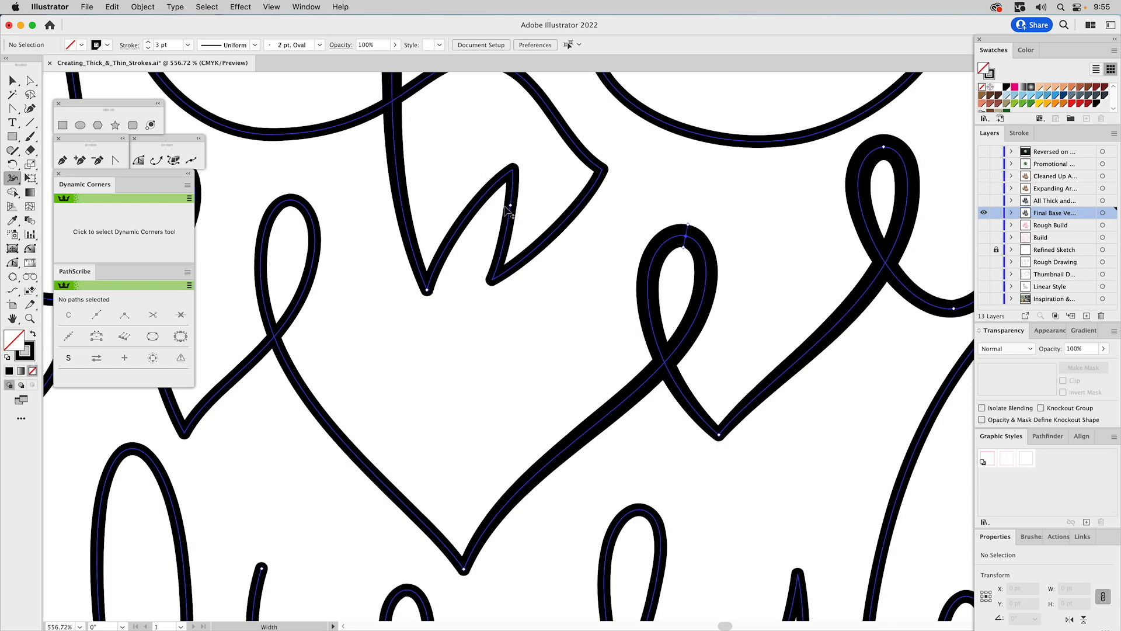
Thicken the stroke at the beak's left lower point, where the long nose line turns upward.
left_click_drag(483, 230, 608, 413)
left_click_drag(456, 202, 402, 148)
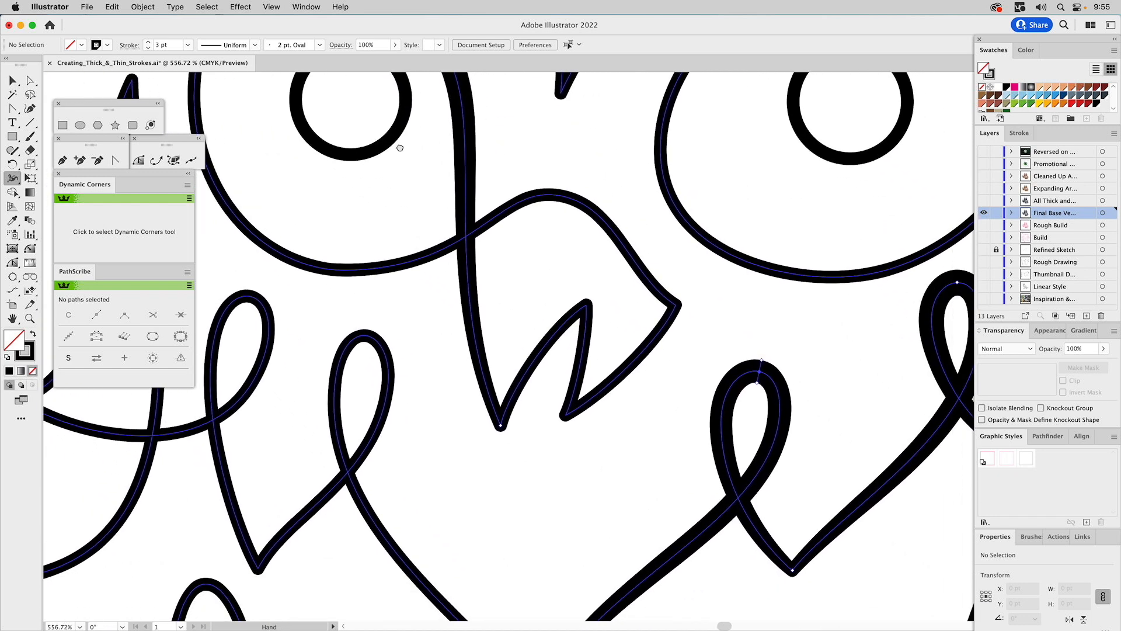
left_click_drag(510, 200, 475, 146)
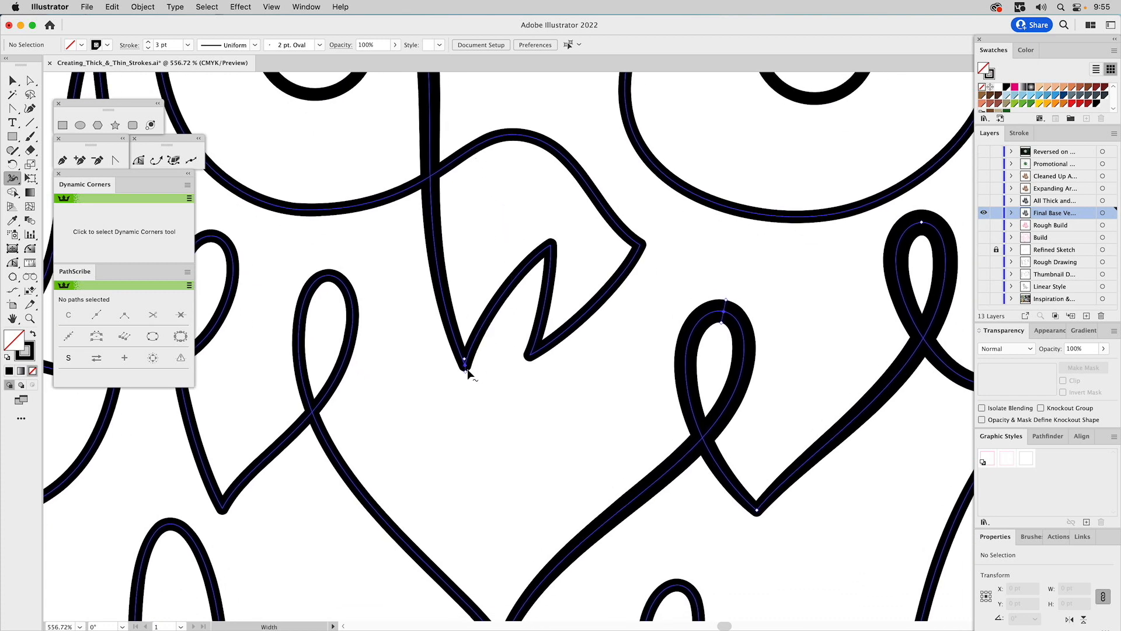
left_click_drag(468, 370, 468, 374)
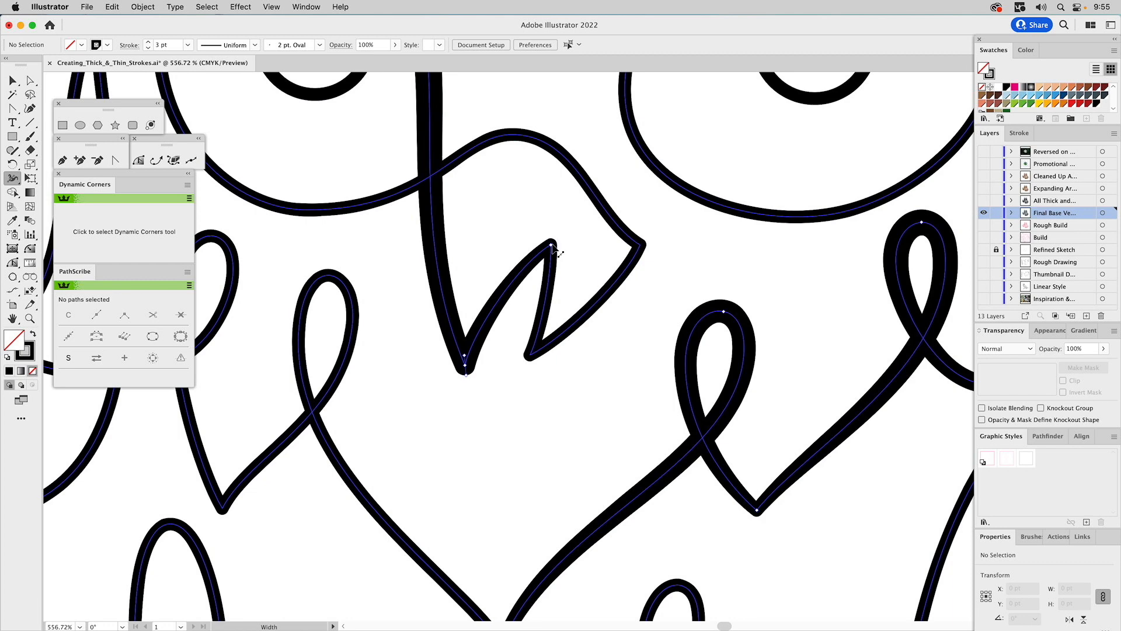
Select the corner anchor at the peak of the notch between the beak's lower points and thicken the stroke there with the Width tool.
left_click_drag(555, 237, 562, 239)
left_click(565, 232, "super")
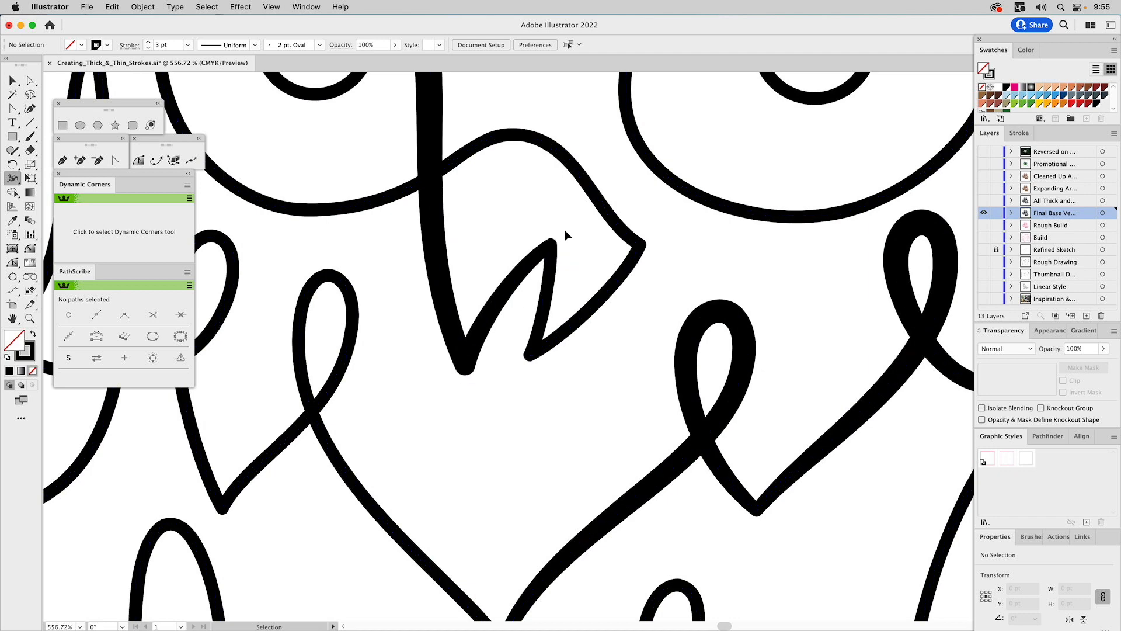
key("a")
left_click(550, 246)
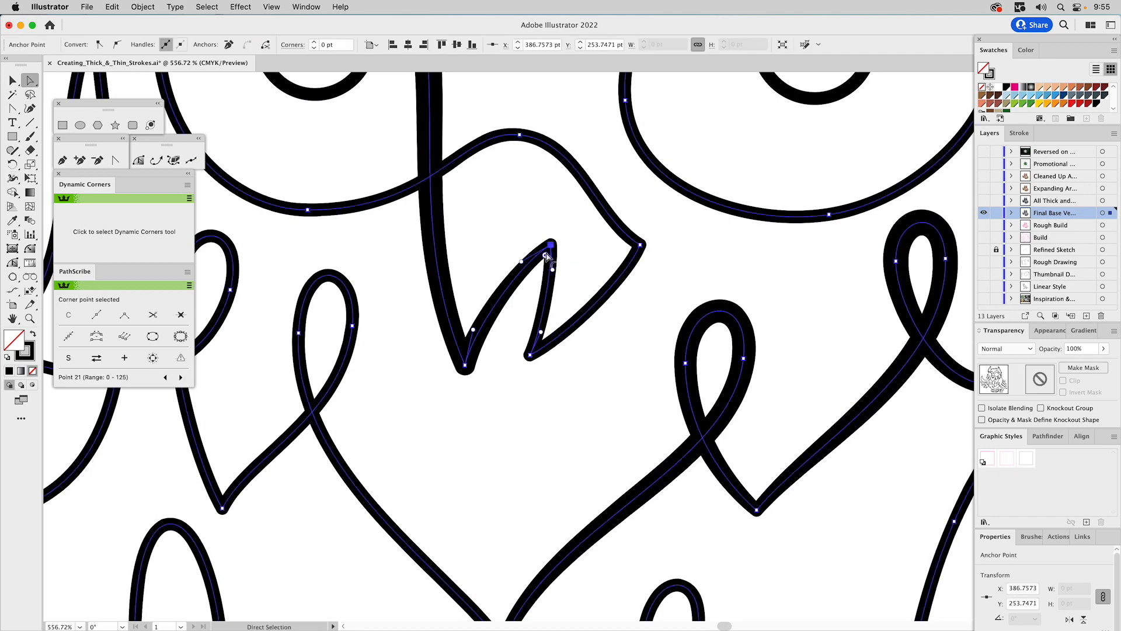
left_click(12, 177)
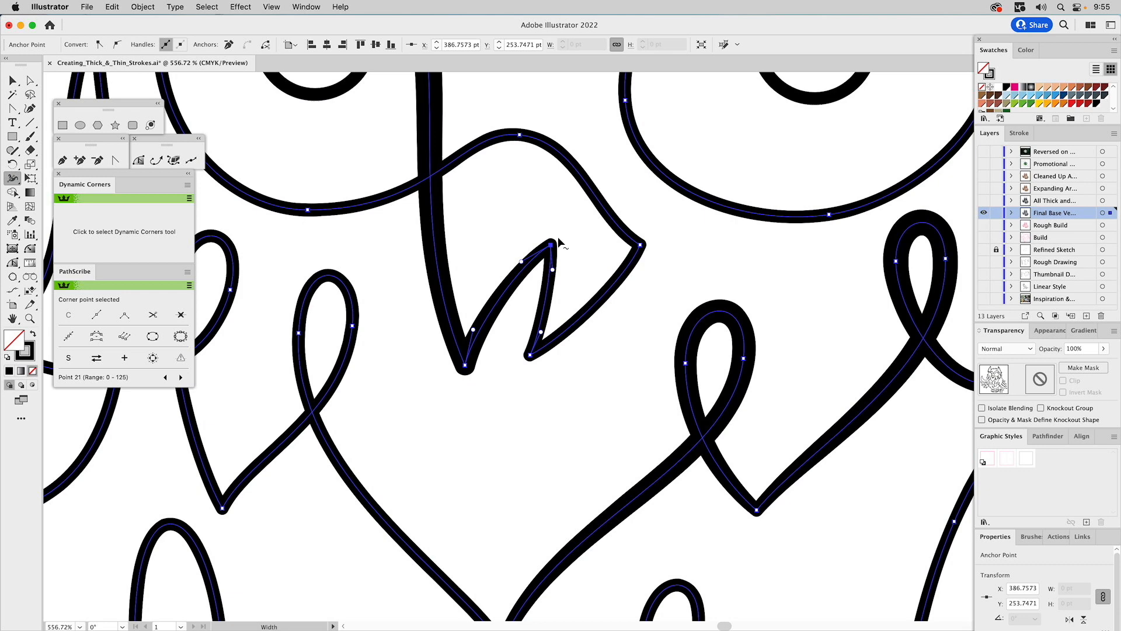
left_click_drag(553, 241, 564, 239)
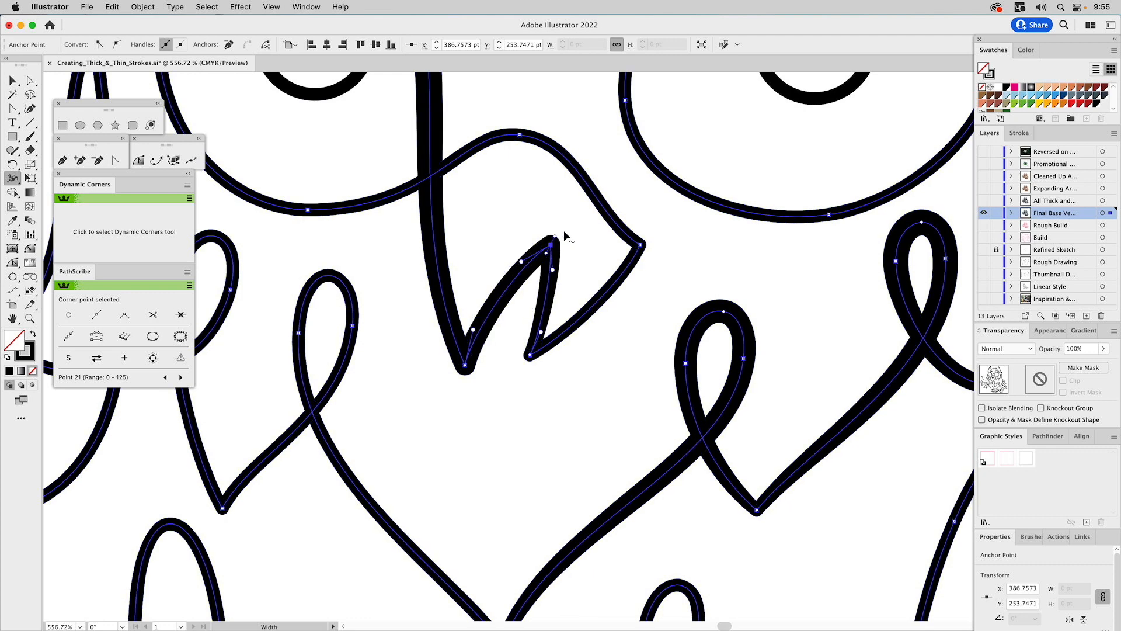
Thicken the stroke at the beak's right corner tip and thin it at the rounded crest of the beak.
left_click_drag(641, 248, 653, 248)
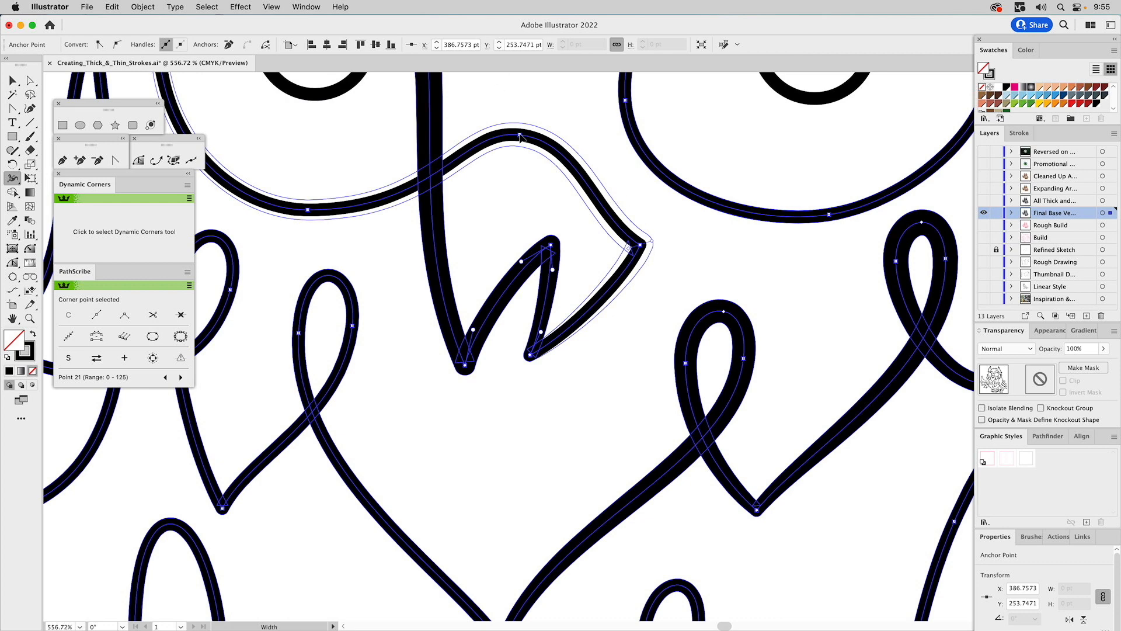
left_click_drag(520, 134, 563, 152)
Thicken the stroke at the outer left side of the left eye's large outline.
left_click_drag(324, 155, 640, 378)
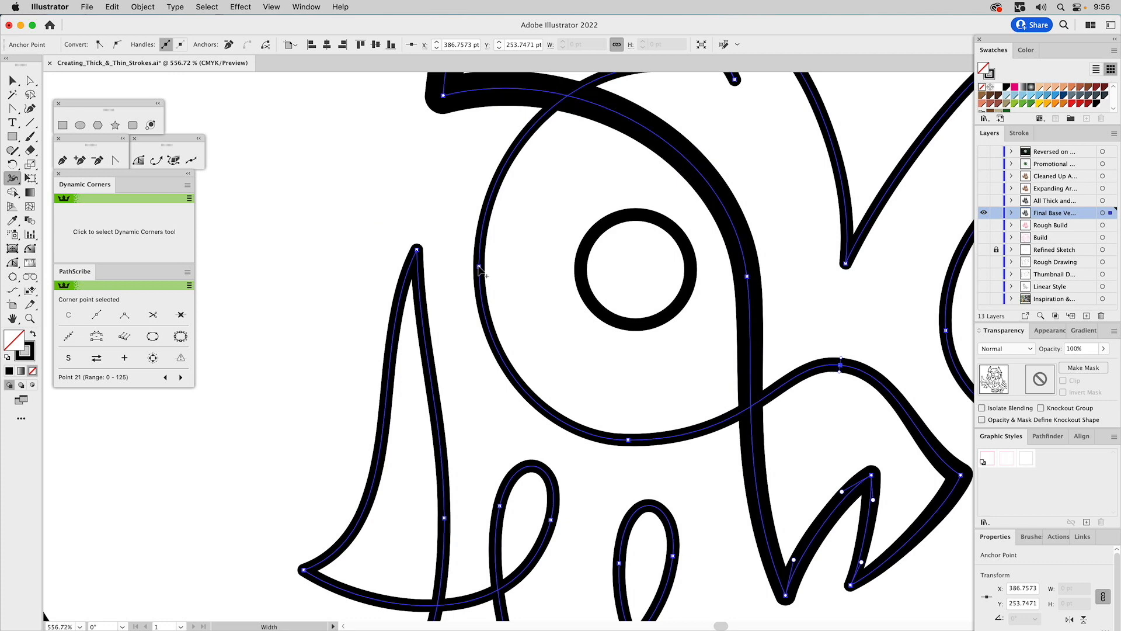
left_click_drag(478, 266, 465, 267)
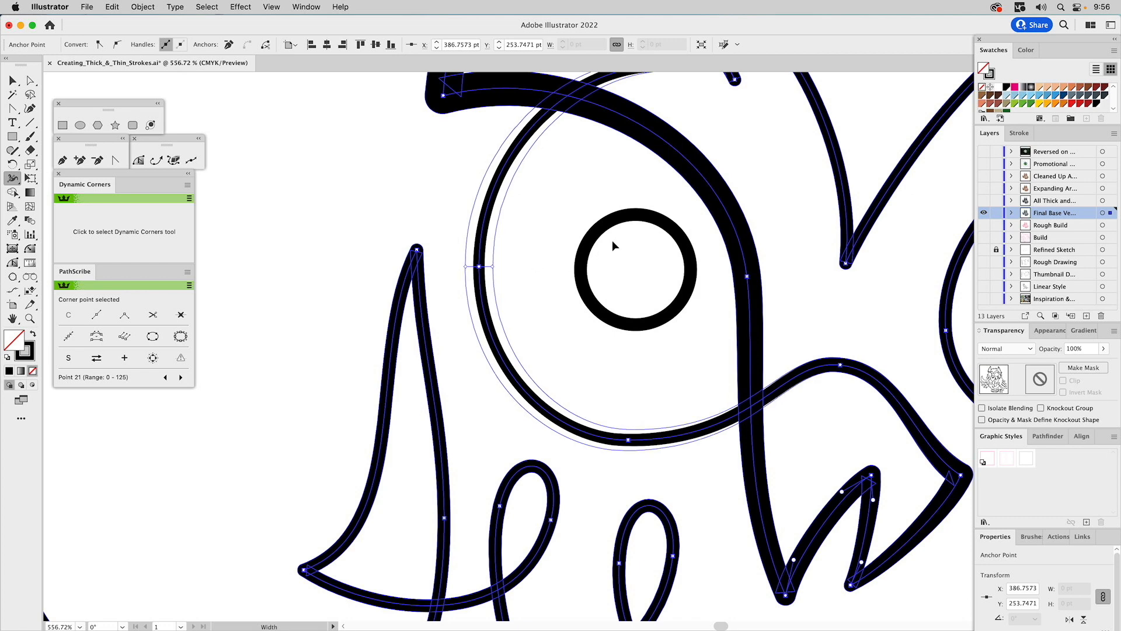
Thicken the stroke at the V-shaped point between the brows and at the rounded tip of the brow tuft left of it.
left_click_drag(655, 224, 549, 353)
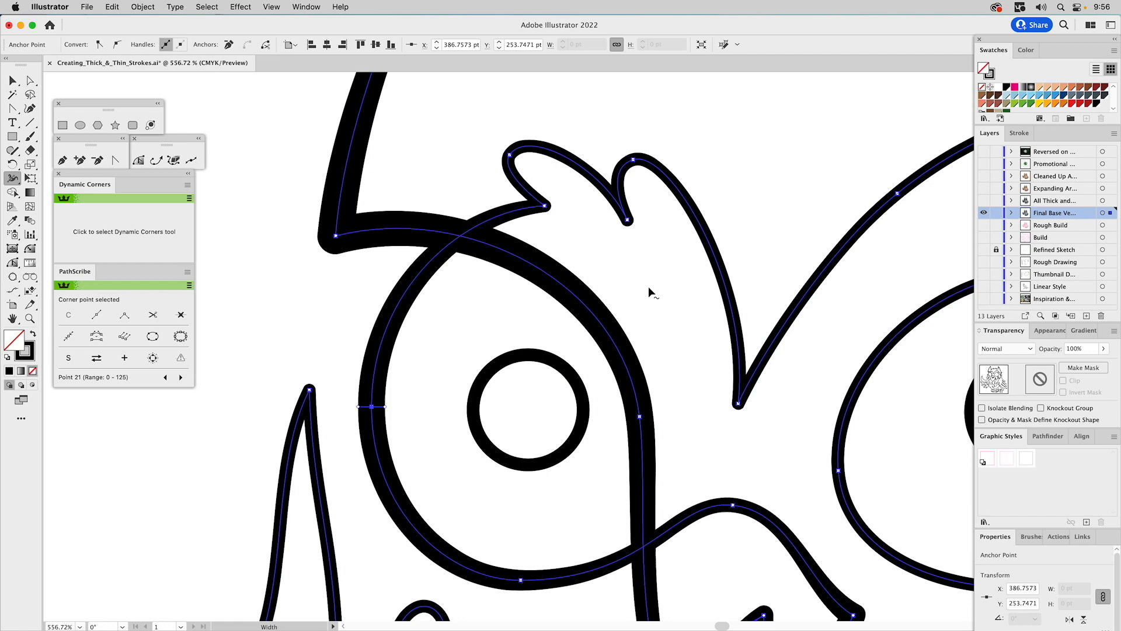
left_click_drag(738, 407, 737, 419)
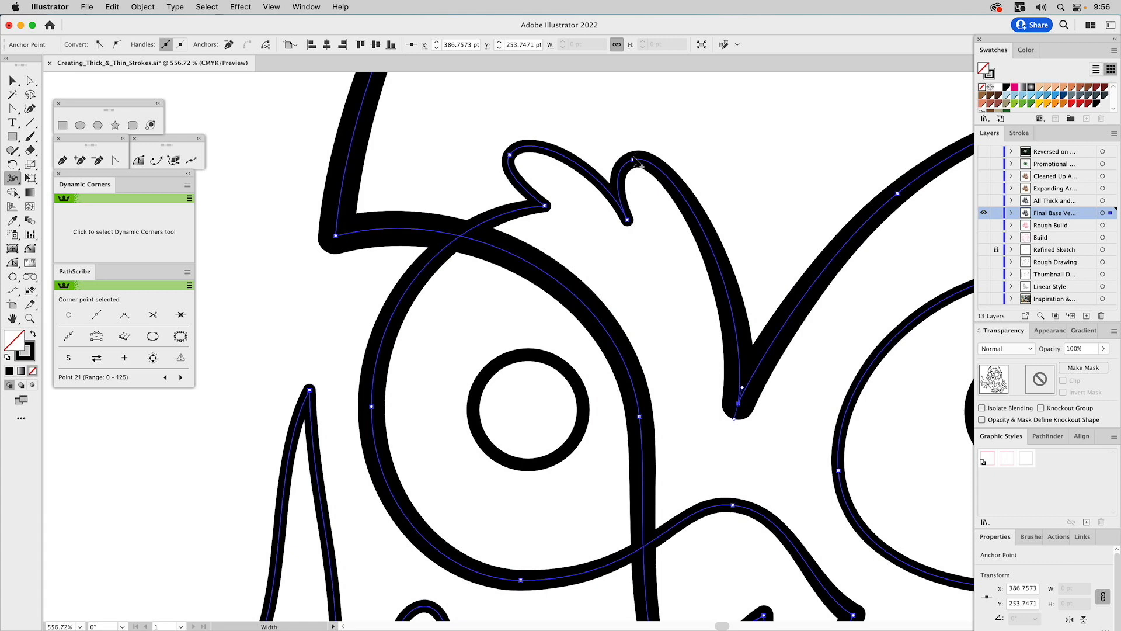
left_click_drag(633, 153, 651, 158)
Examine the owl's whole head with nothing selected, comparing the outline view with the preview of the varied strokes.
left_click(30, 318)
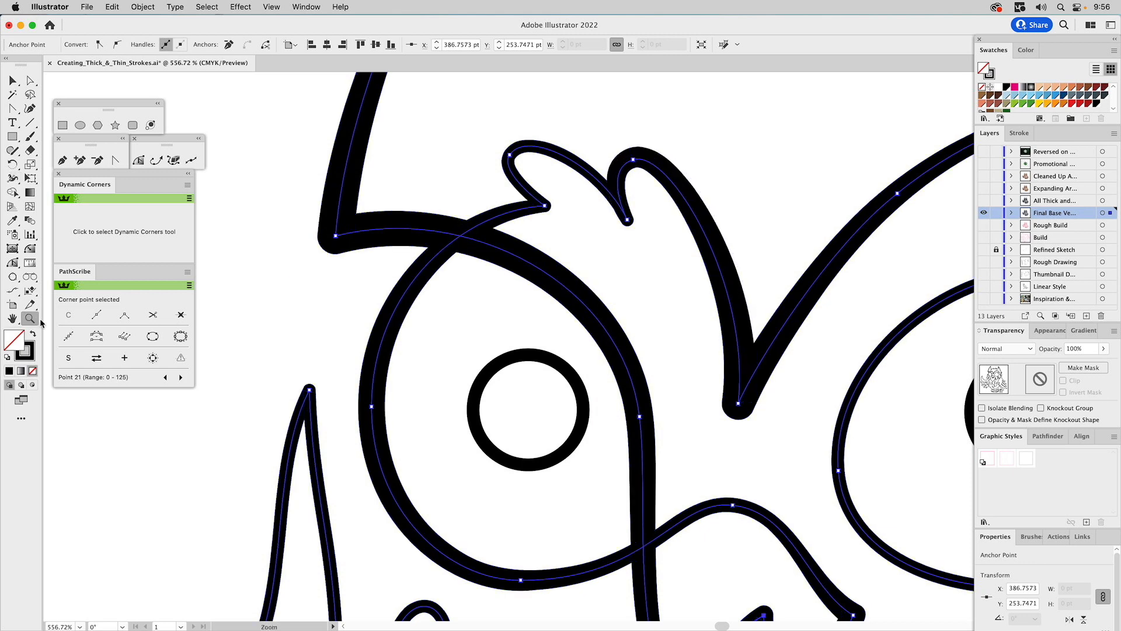
left_click(550, 346, "alt")
left_click(551, 346, "alt")
left_click(551, 346, "alt")
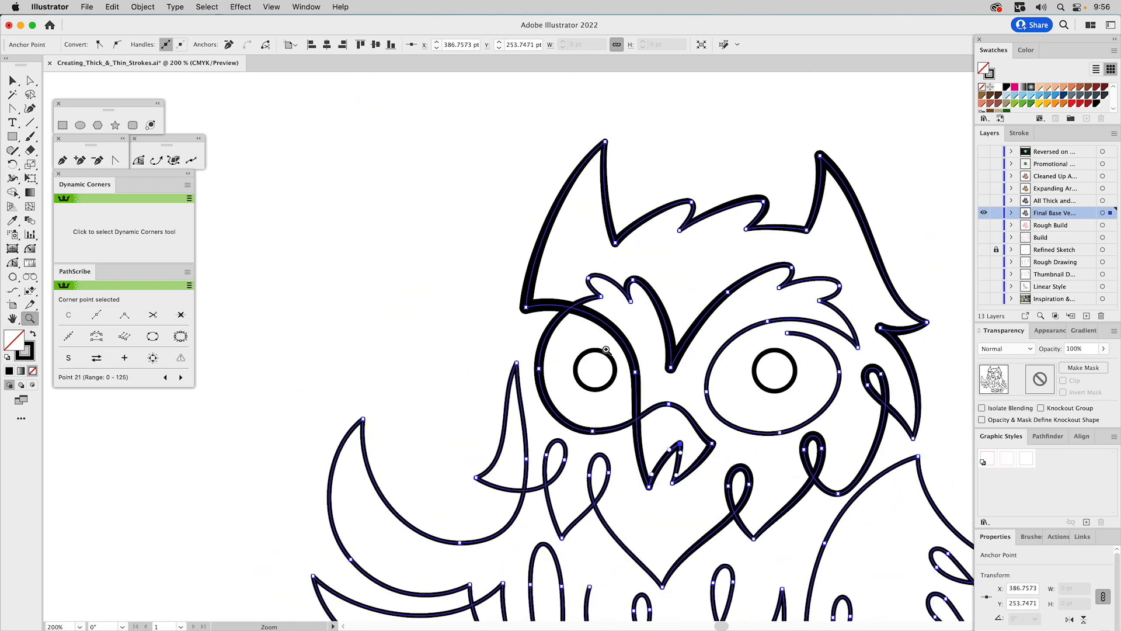
left_click(488, 317, "super")
left_click_drag(616, 329, 523, 342)
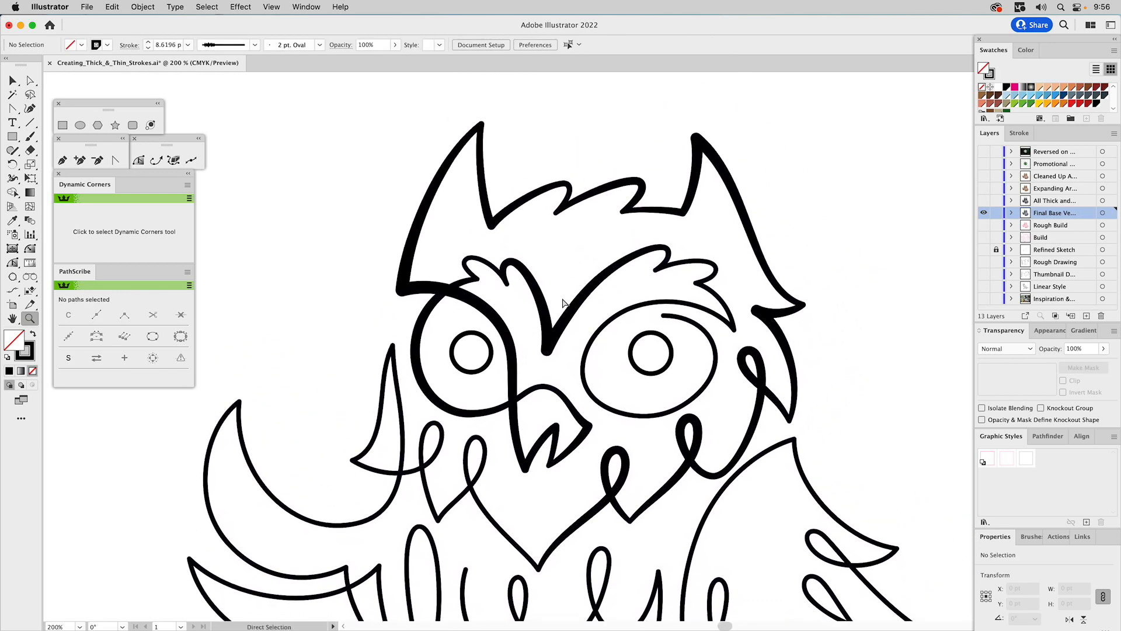
key("ctrl+y")
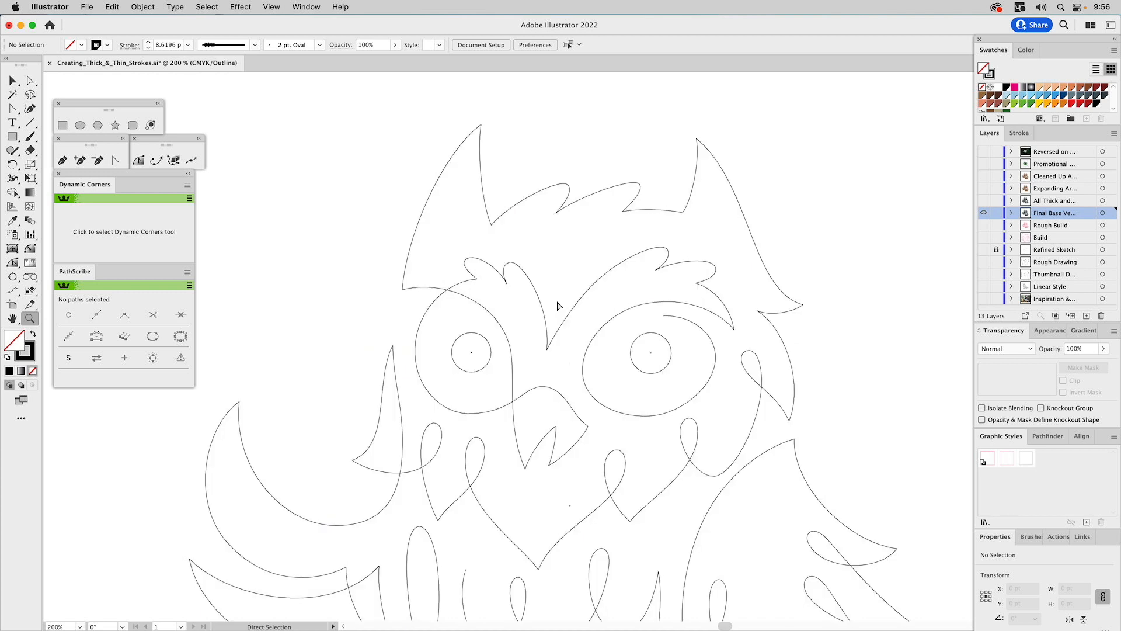
key("super+y")
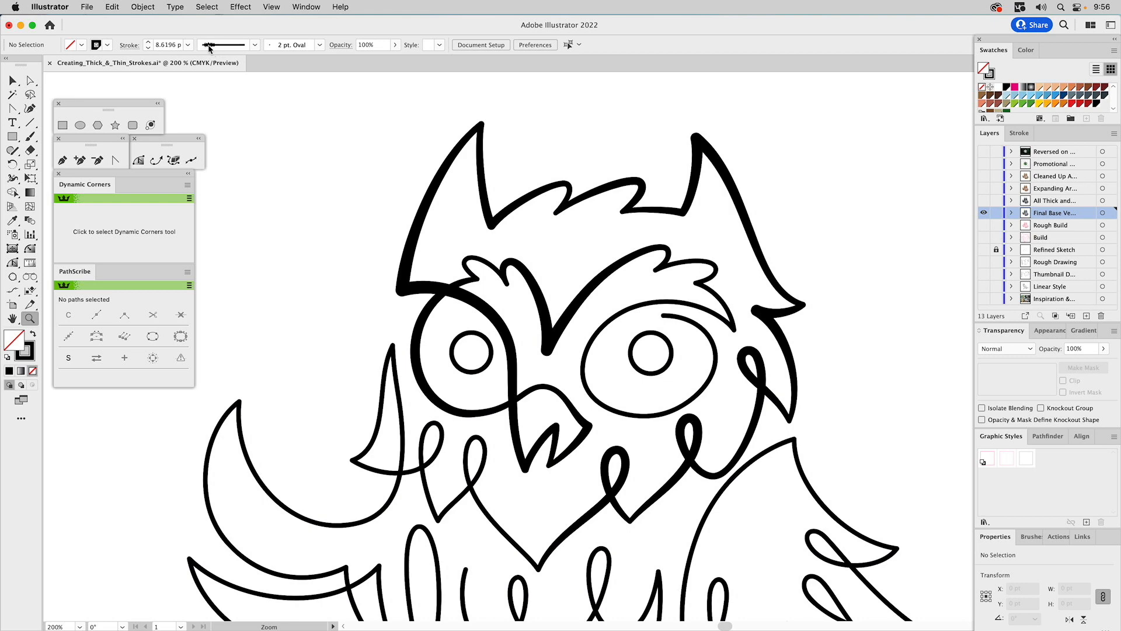
Thicken the left eye's inner circle on its left side and the right eye's inner circle on its upper-left side, and clear the selection.
key("super")
left_click(479, 338, "super")
left_click(12, 179)
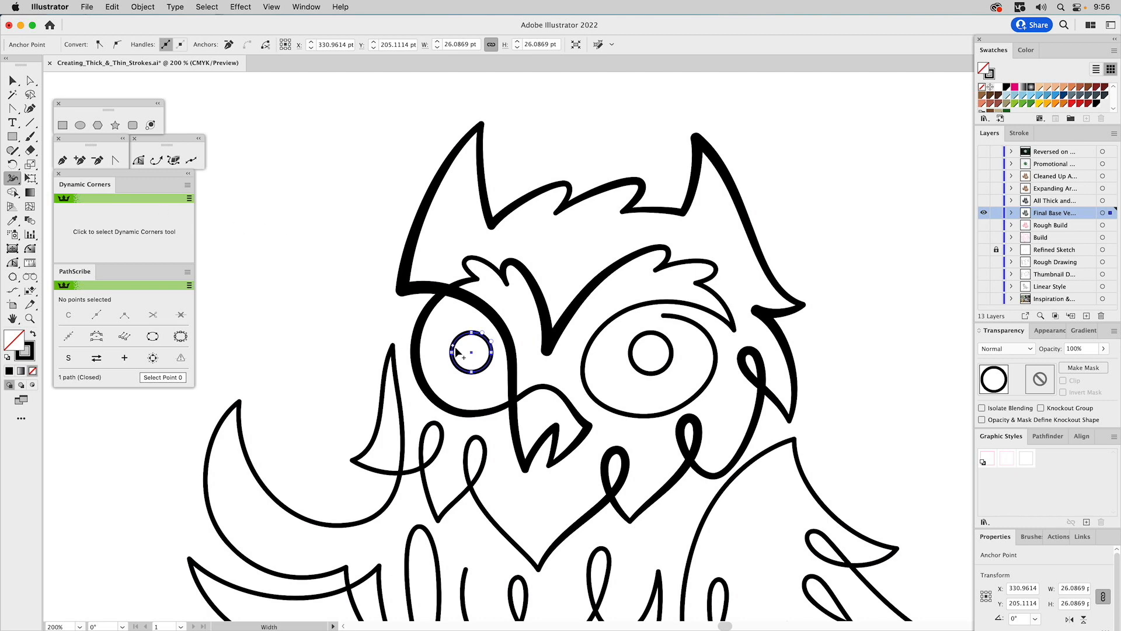
left_click_drag(453, 358, 448, 353)
key("super+a")
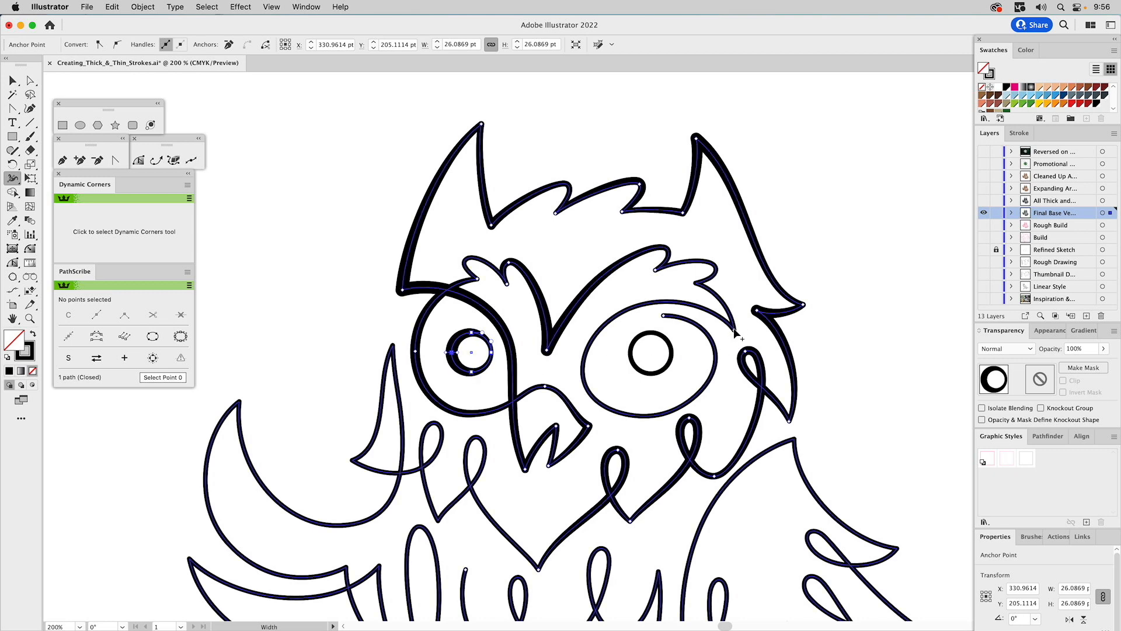
left_click_drag(634, 343, 631, 338)
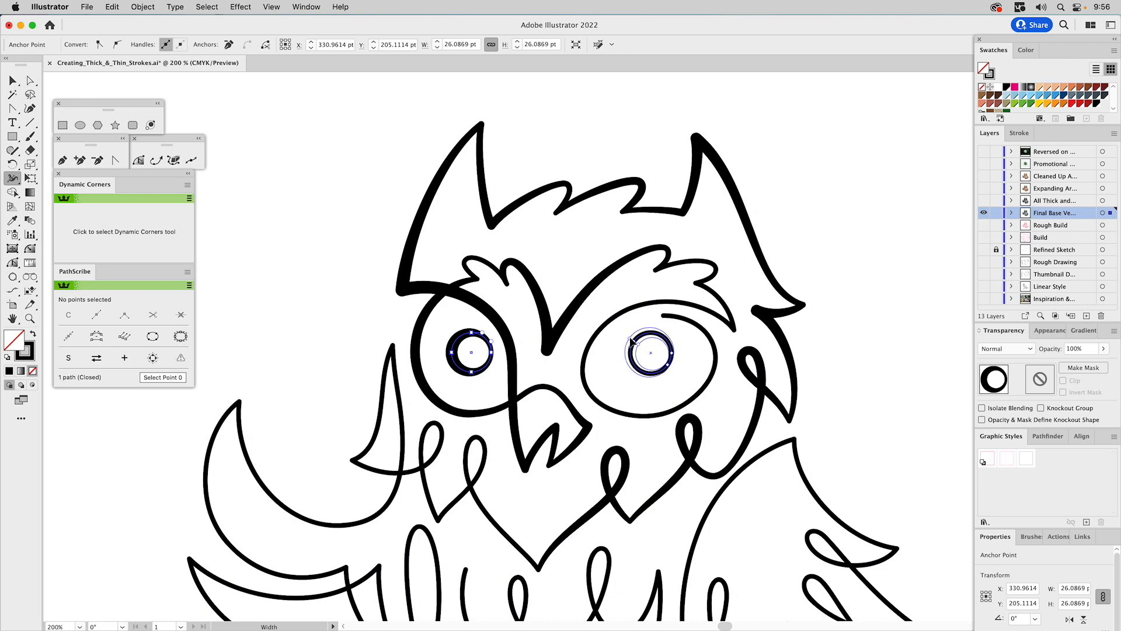
left_click_drag(631, 338, 631, 339)
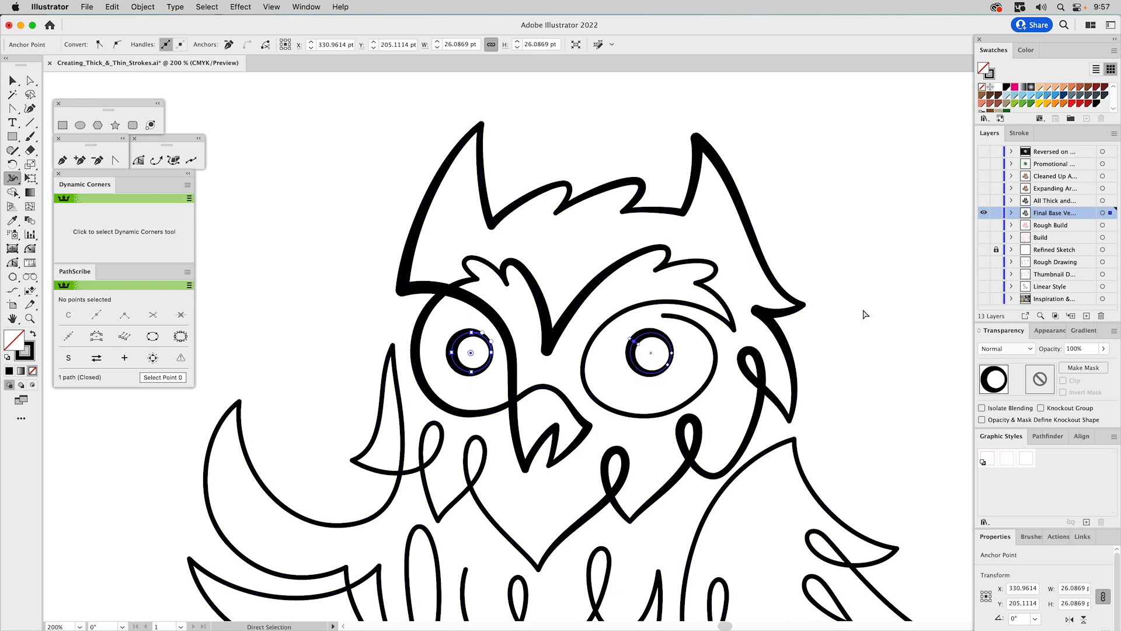
key("super+shift+a")
key("v")
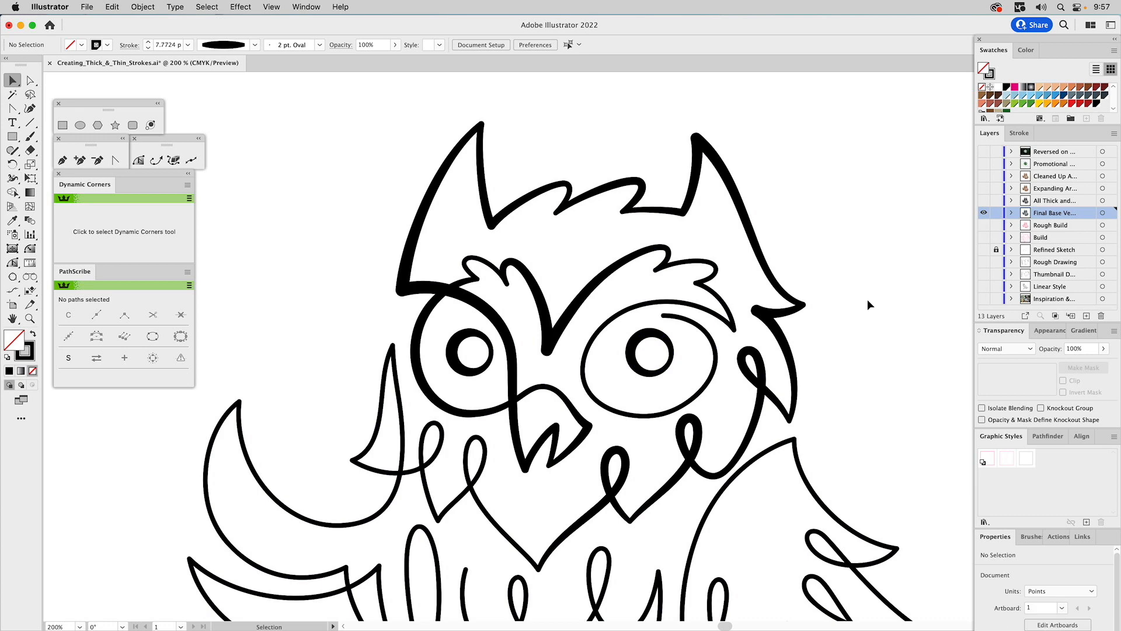
Show the "All Thick and..." layer instead of the "Final Base Ve..." layer, and compare its outline and preview views at full artboard size.
left_click_drag(846, 343, 840, 287)
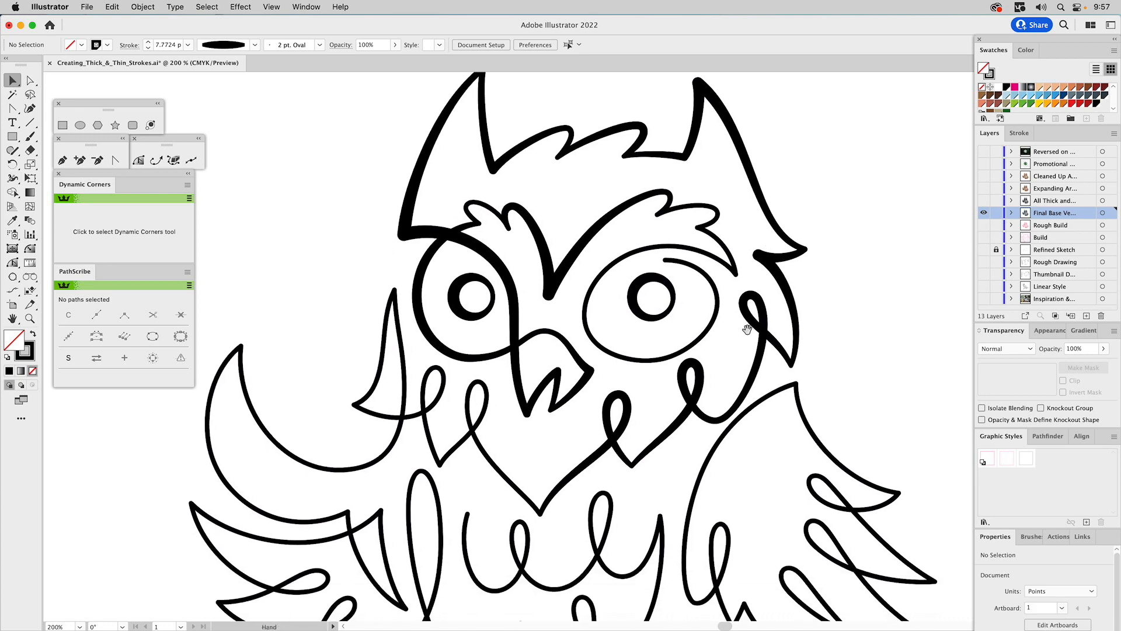
key("super+0")
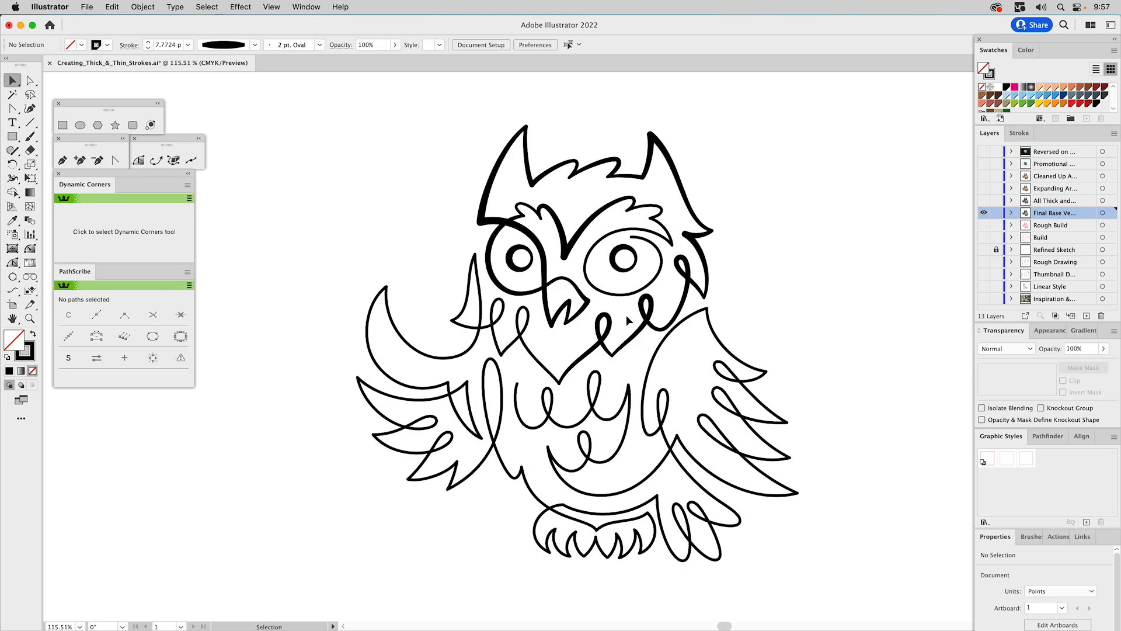
left_click(984, 202)
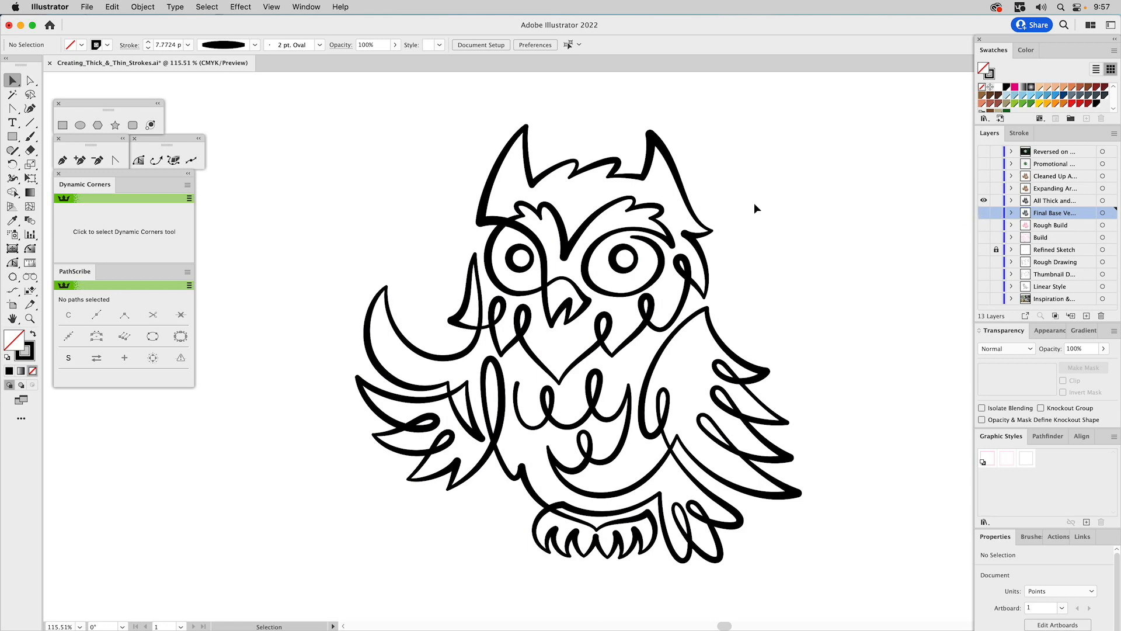
key("super+y")
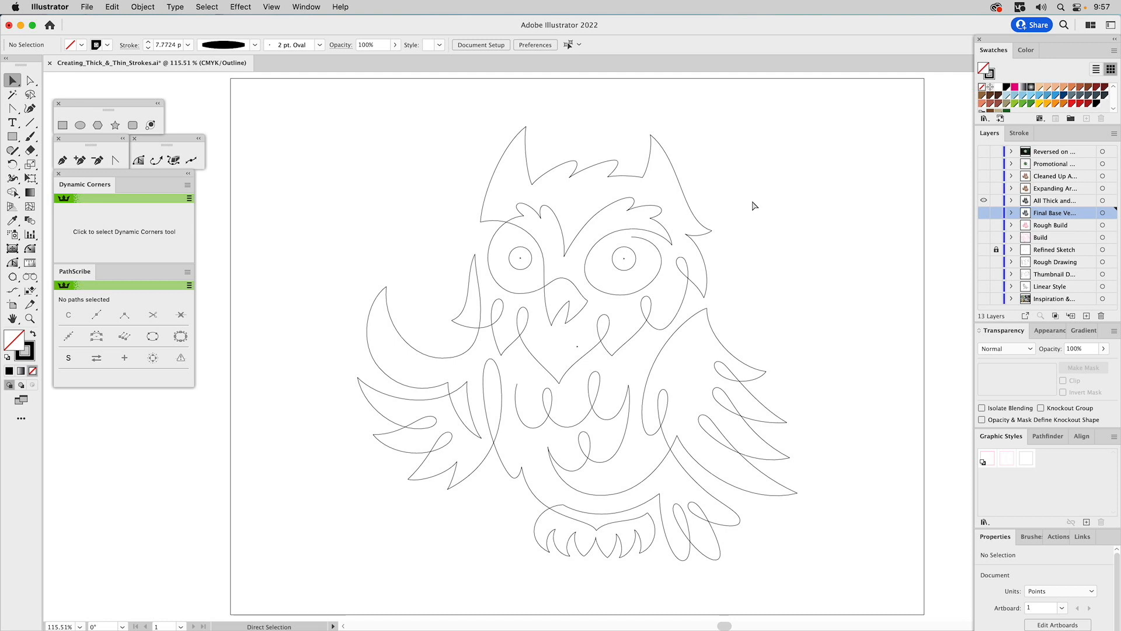
key("super+y")
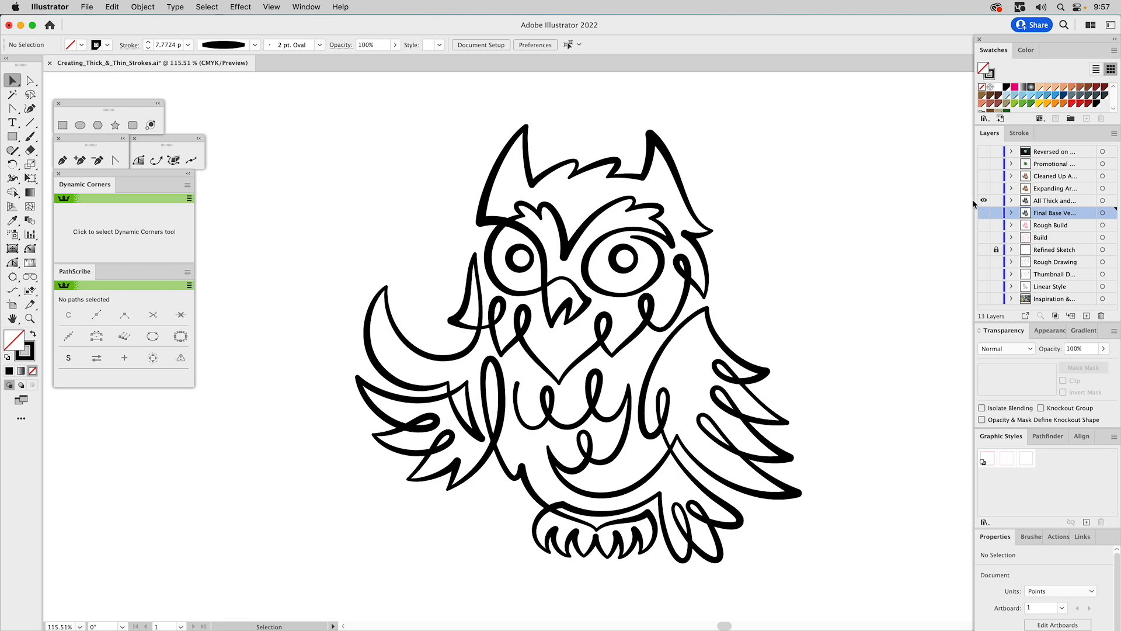
Recolour all of the owl's thick-and-thin strokes with the brown swatch and clear the selection.
key("super+a")
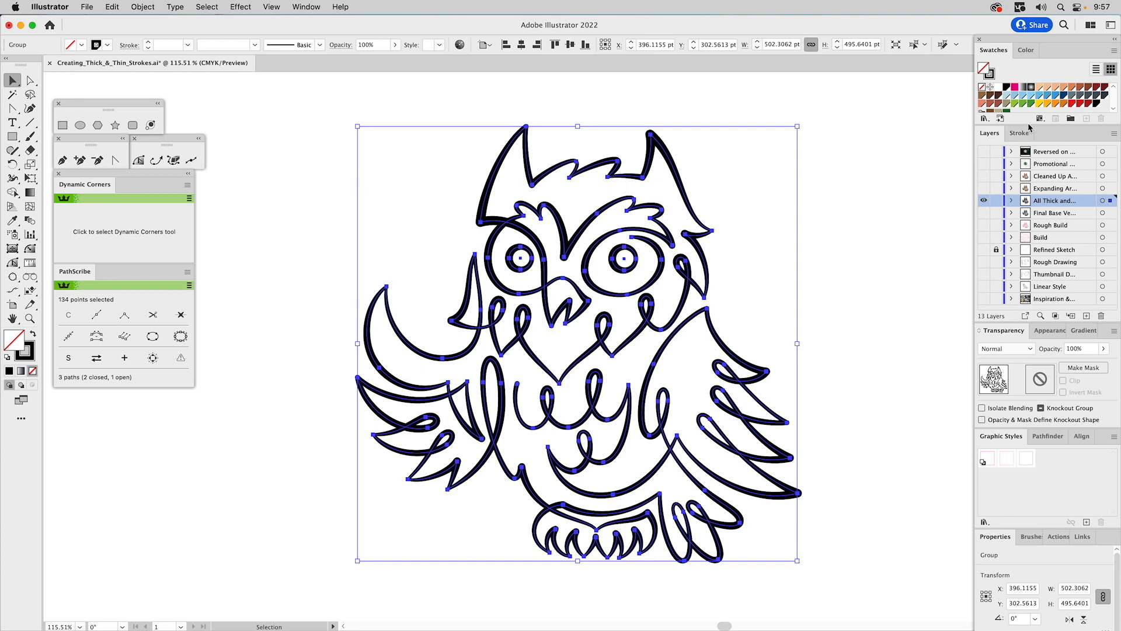
left_click_drag(1035, 126, 1036, 146)
left_click(995, 75)
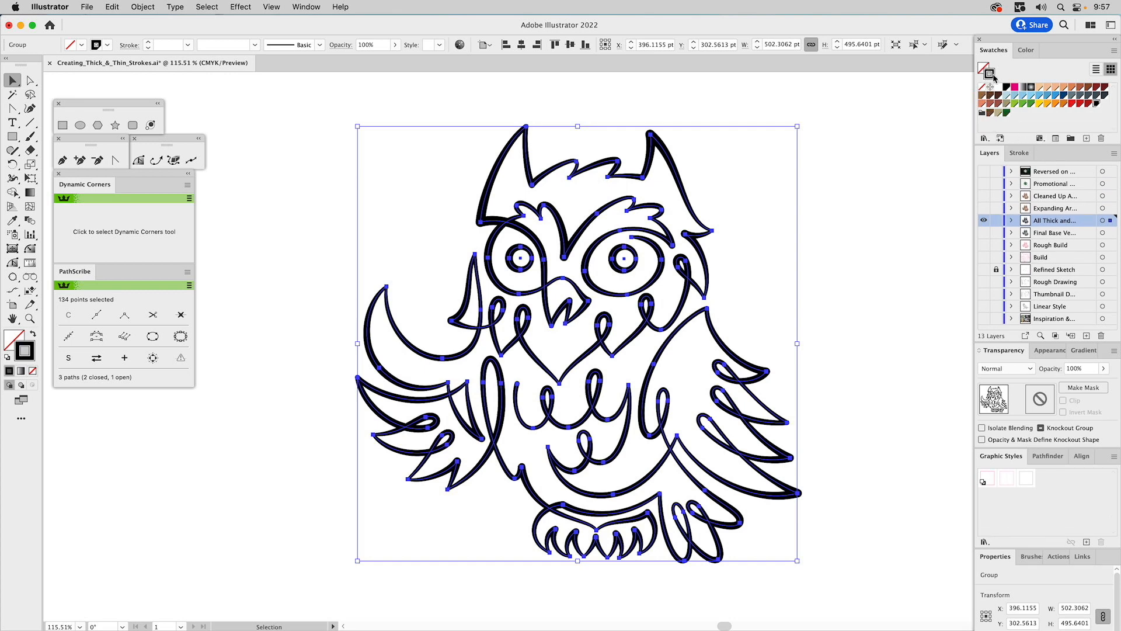
left_click(990, 114)
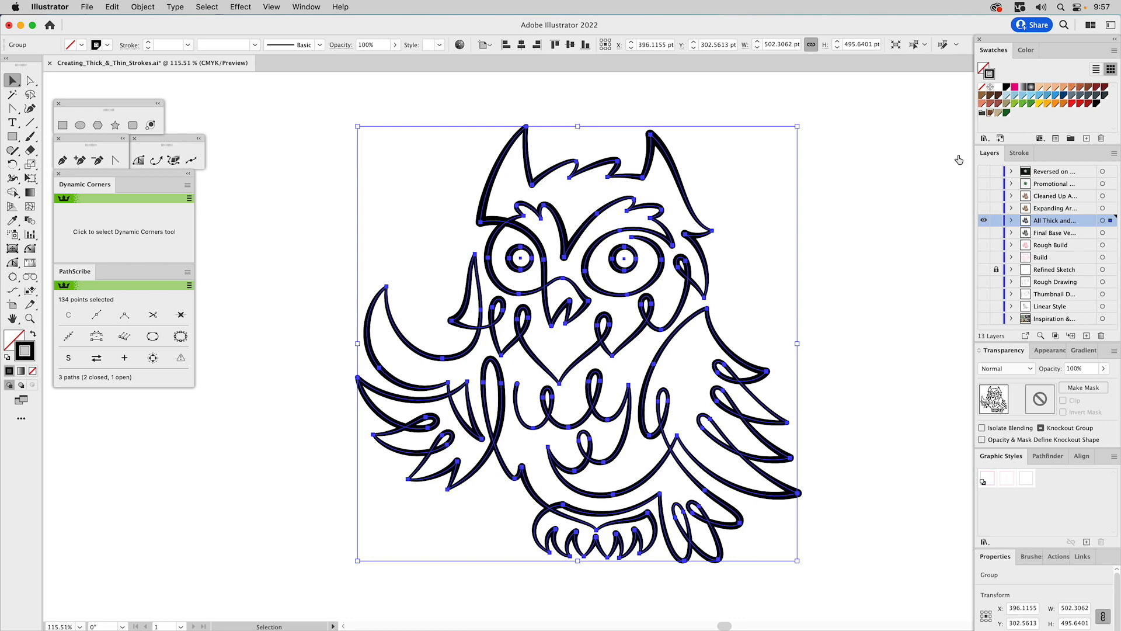
left_click(875, 203)
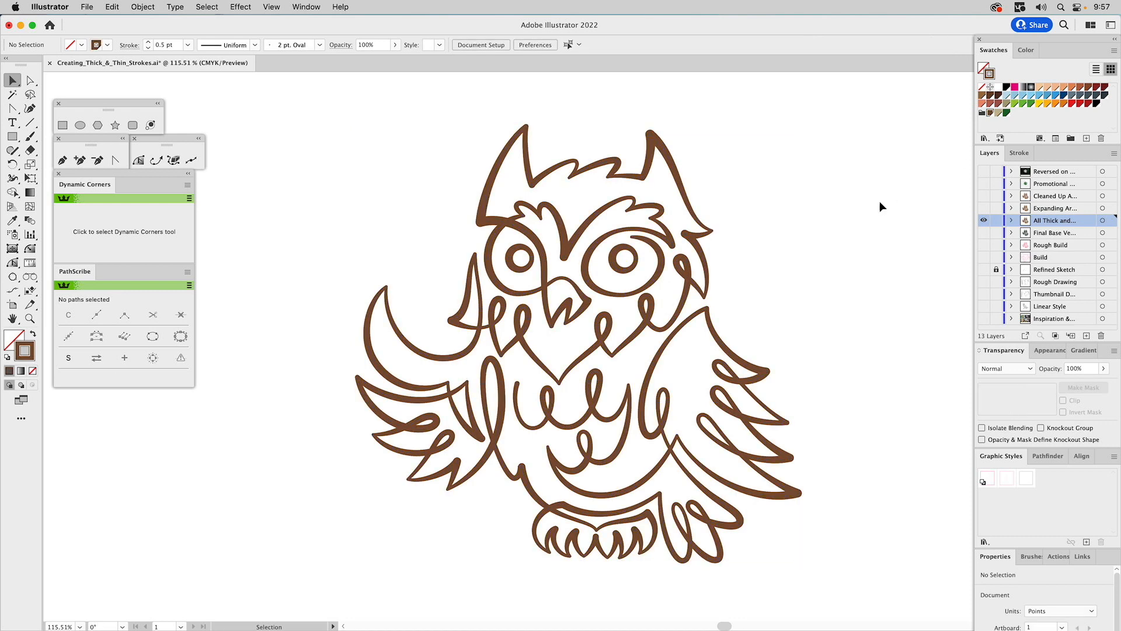
Show the "Expanding Ar..." layer instead of the "All Thick and..." layer and expand the appearance of its owl group.
left_click(984, 208)
left_click(984, 220)
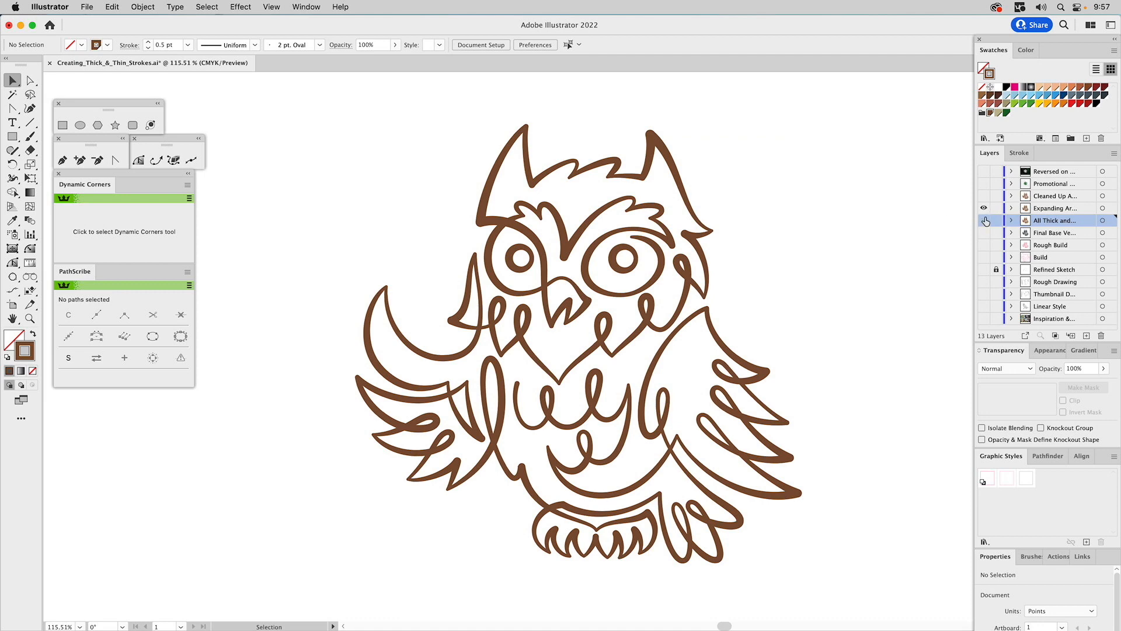
left_click(700, 221)
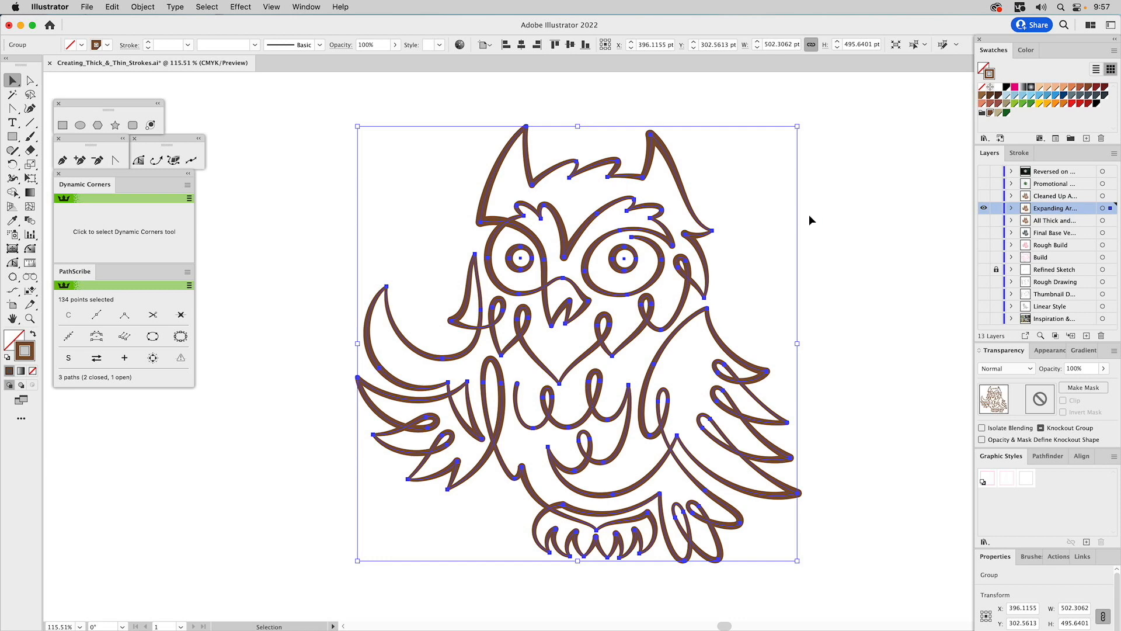
left_click(150, 7)
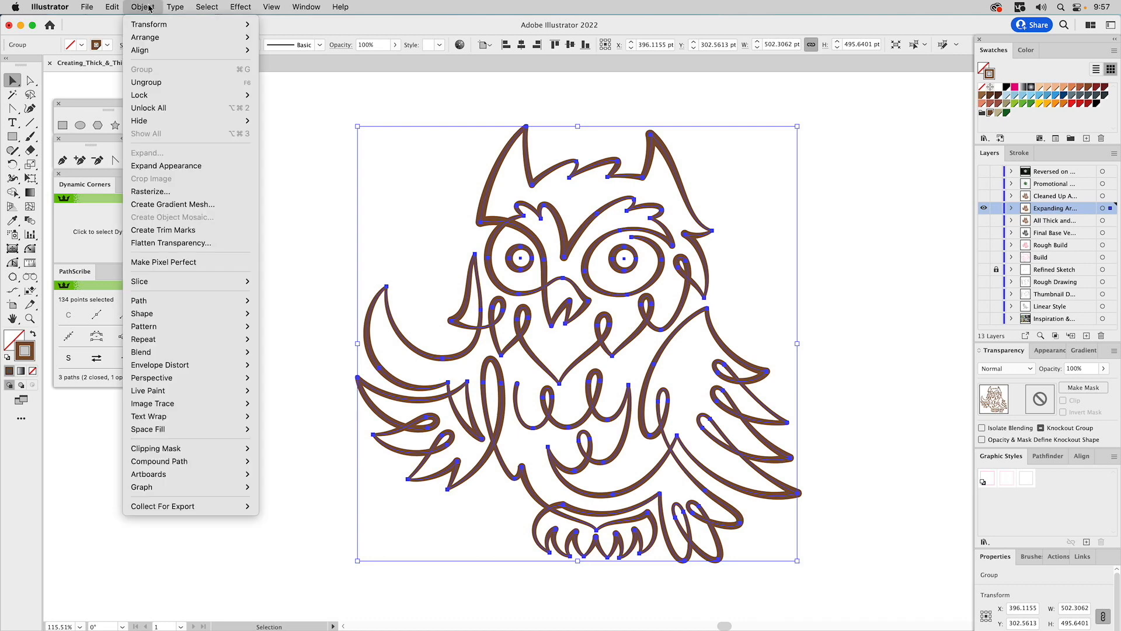
left_click(159, 166)
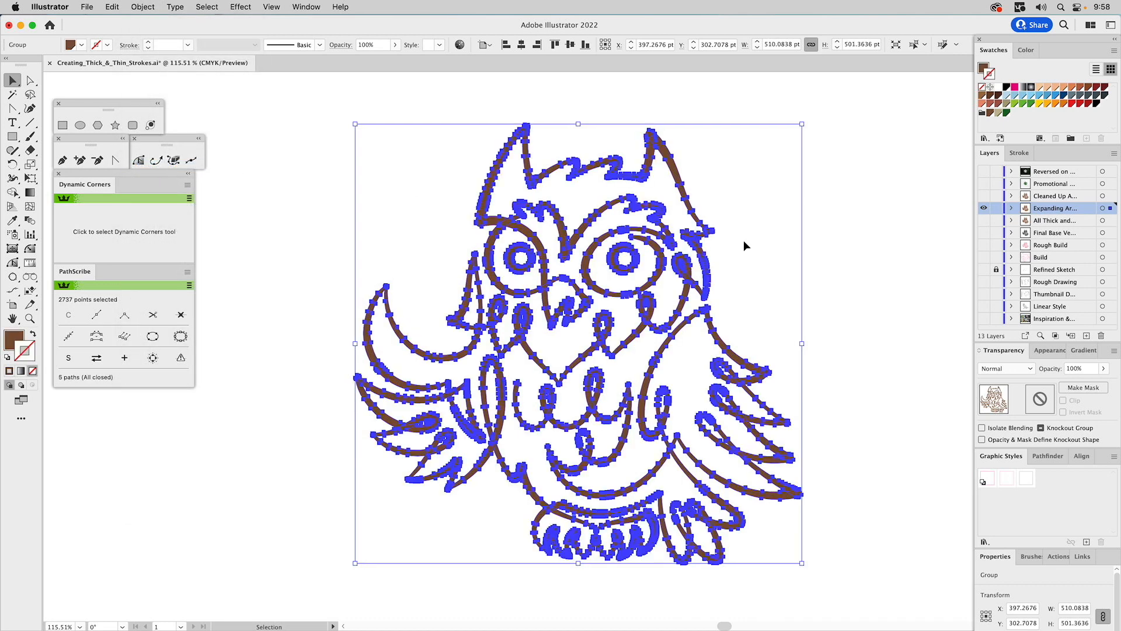
key("super+y")
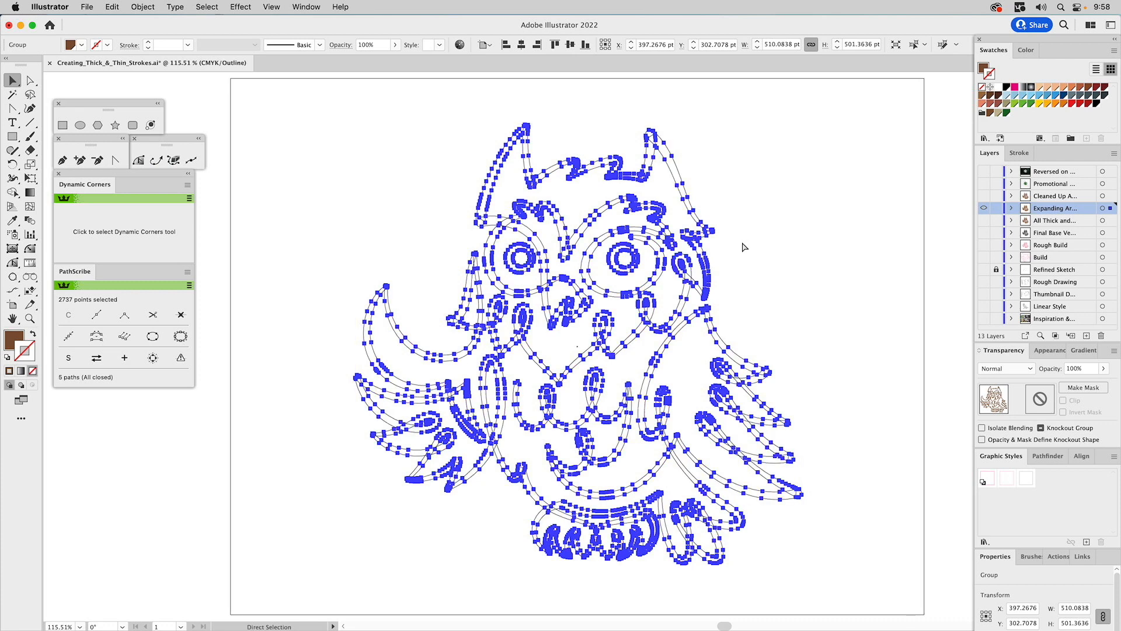
key("super+y")
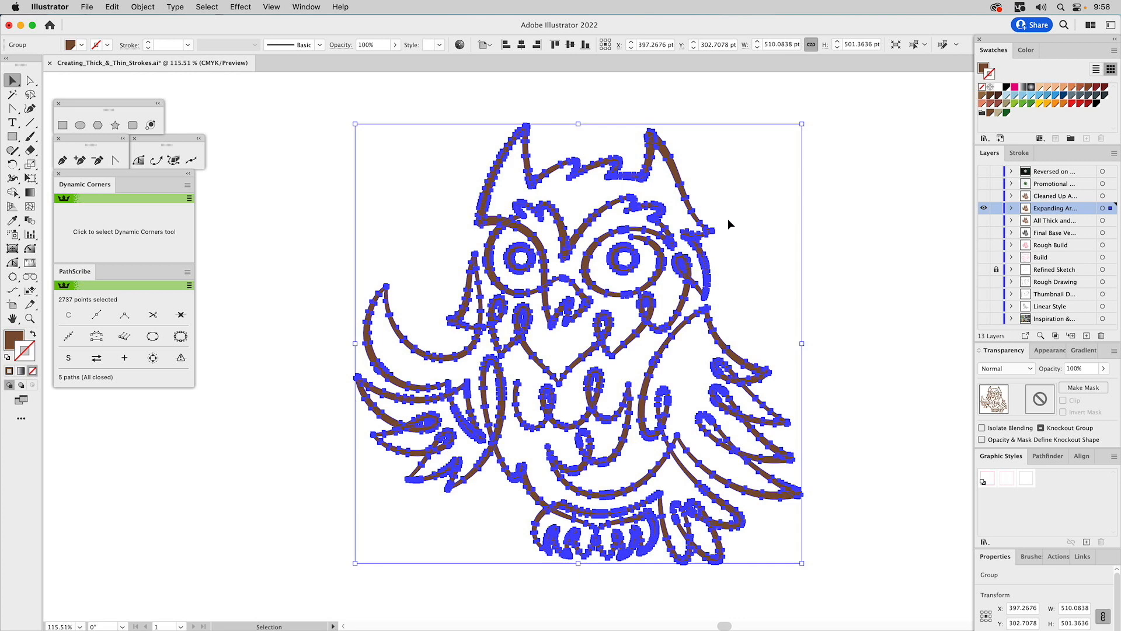
Unite the overlapping expanded shapes of the owl into merged outlines, checking the tip of the left ear in outline view.
key("z")
left_click_drag(475, 107, 568, 173)
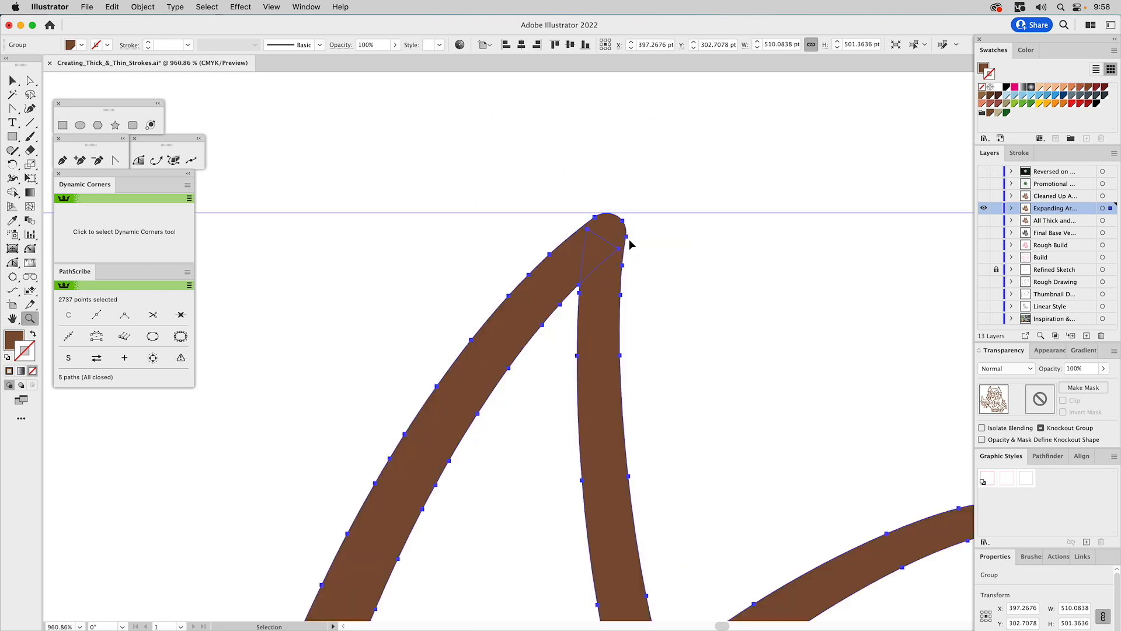
key("super+y")
key("super+y")
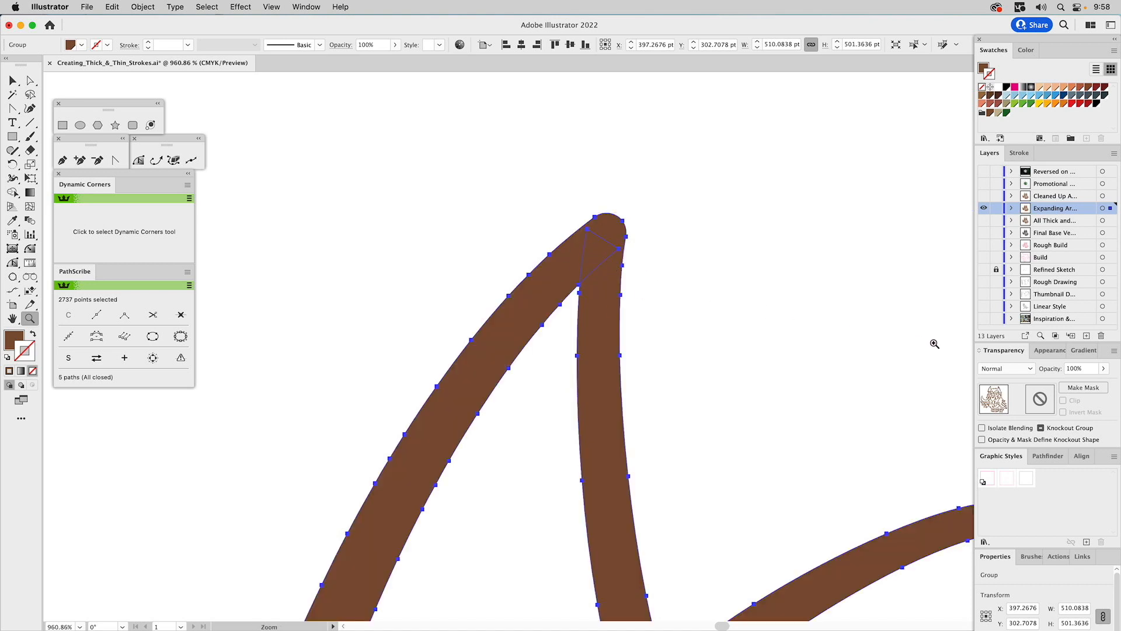
left_click(1038, 455)
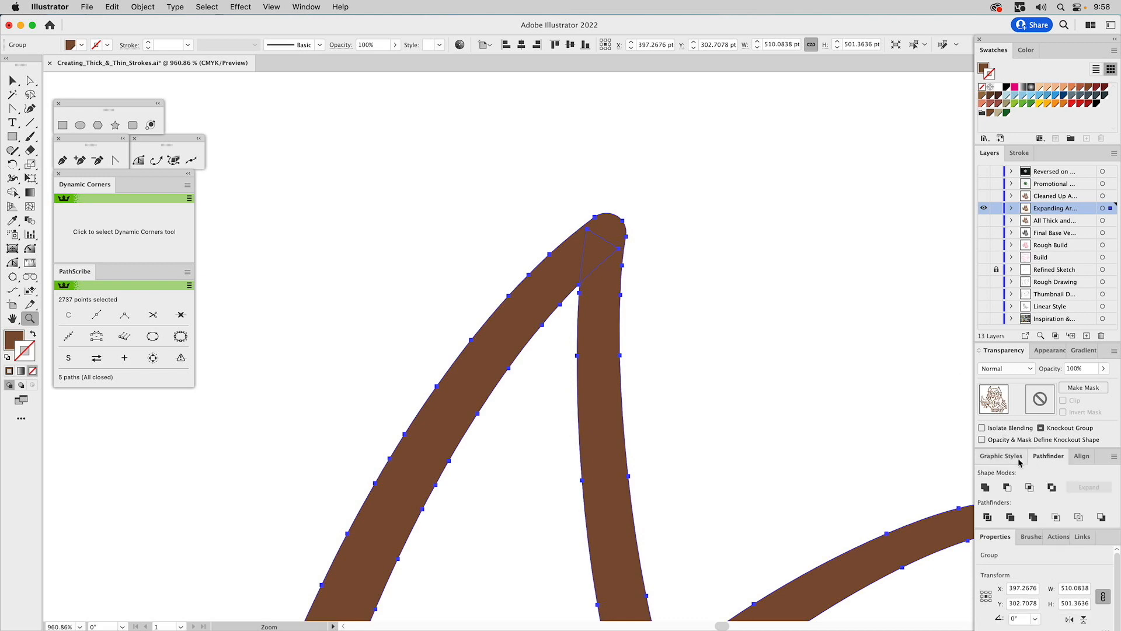
left_click(987, 486)
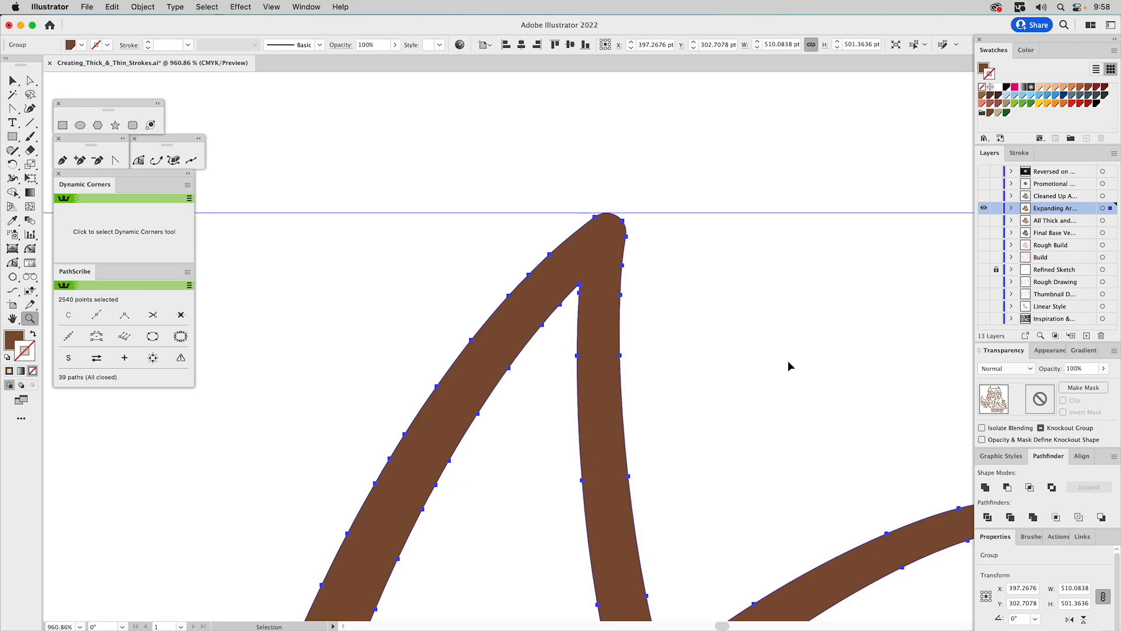
key("super+y")
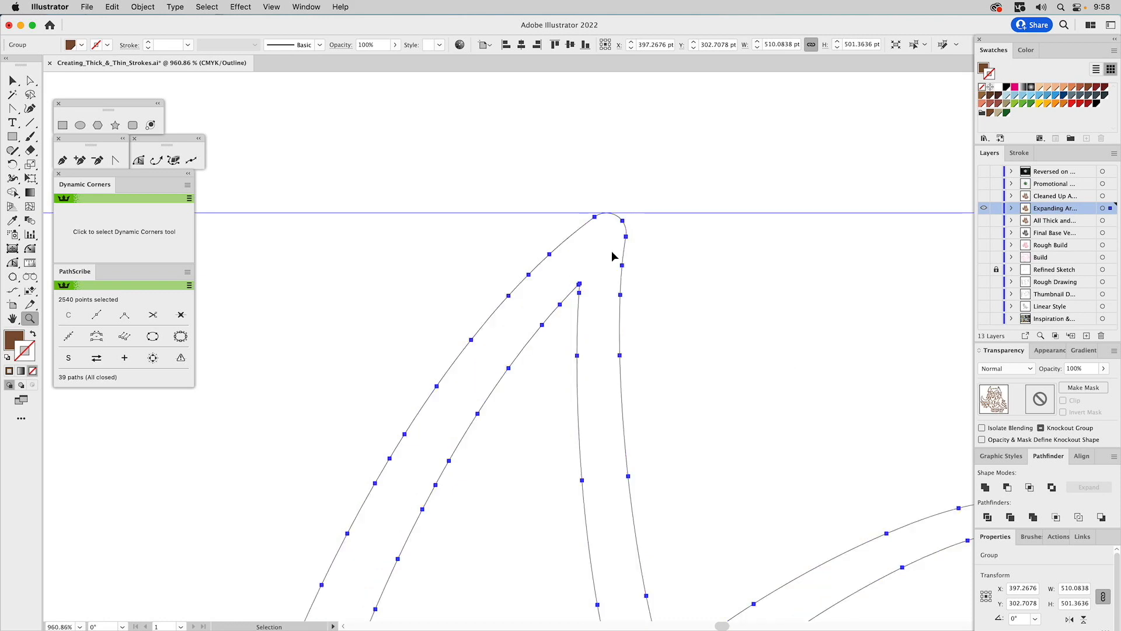
key("super+y")
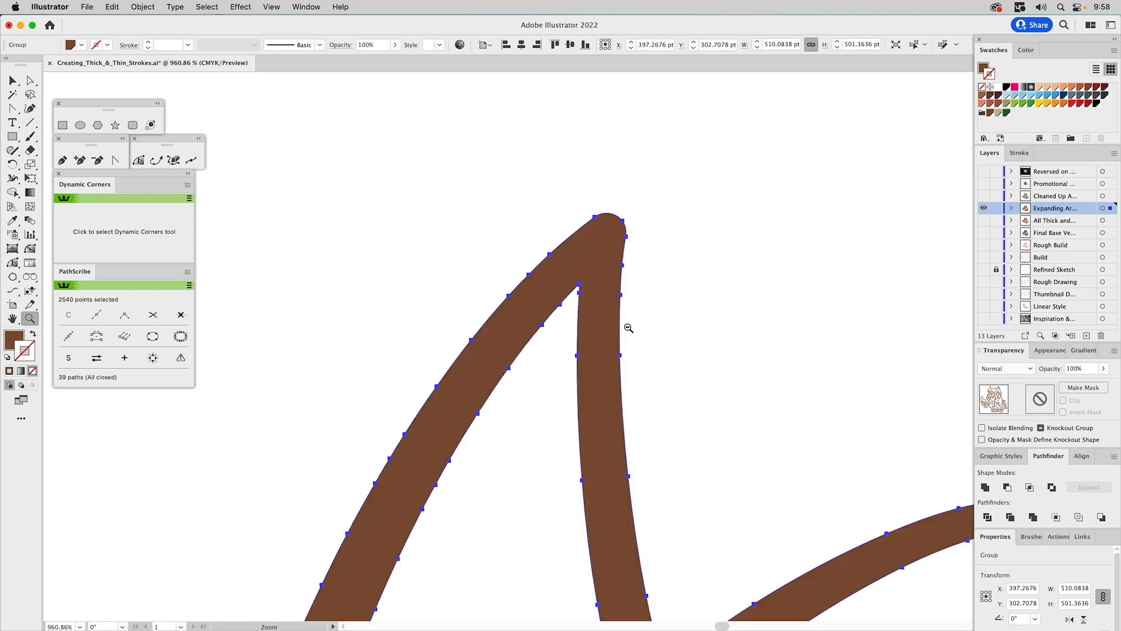
Examine the anchor points of the united outlines around the left eye and left ear, and clear the selection.
left_click(629, 327, "alt")
left_click(628, 326, "alt")
left_click(628, 327, "alt")
left_click(628, 327, "alt")
scroll(624, 342, "down", 5)
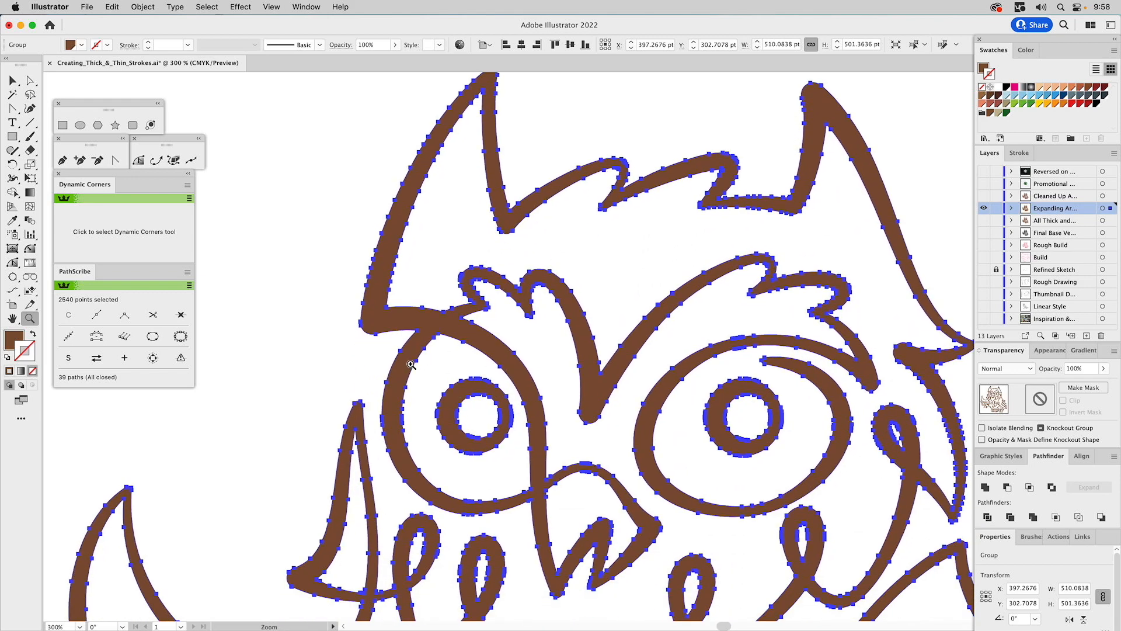
left_click_drag(406, 342, 559, 470)
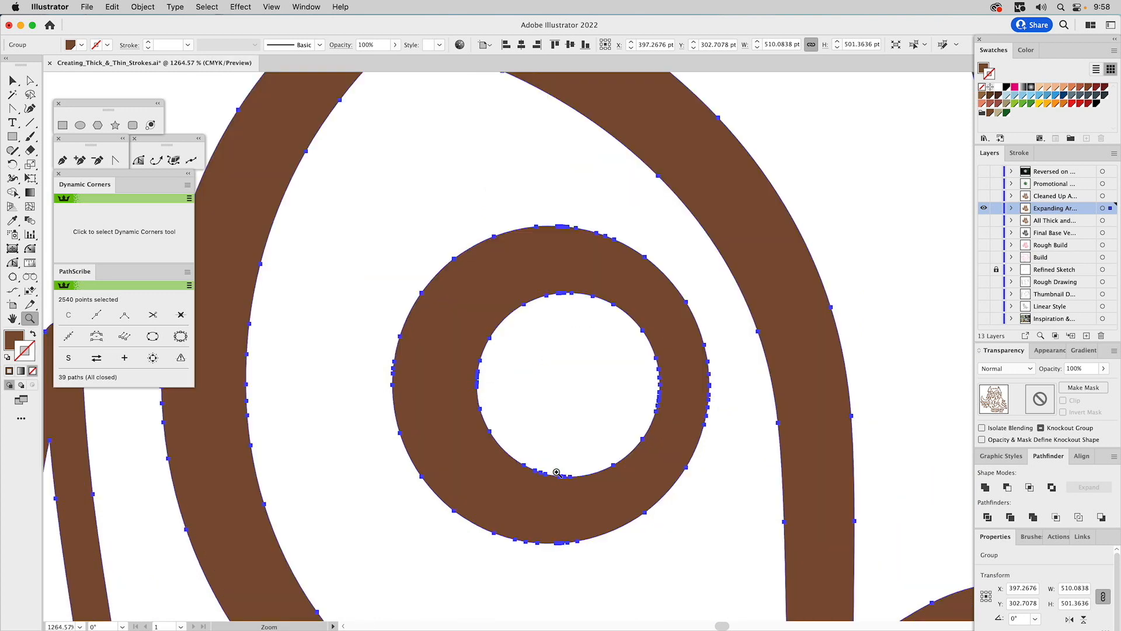
key("super+0")
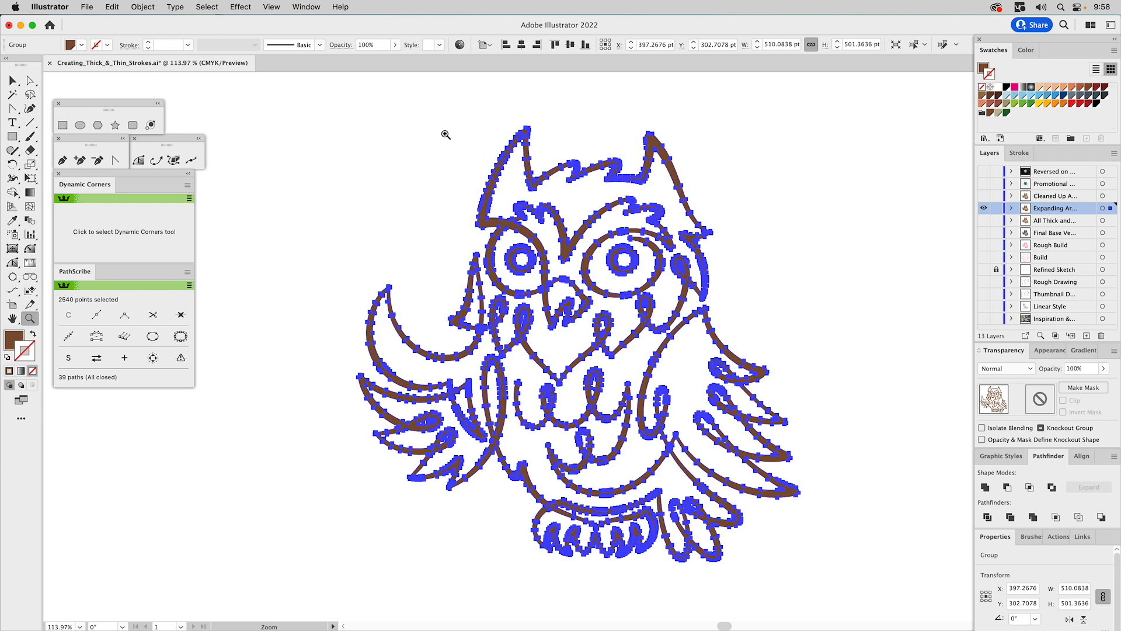
left_click_drag(437, 114, 587, 258)
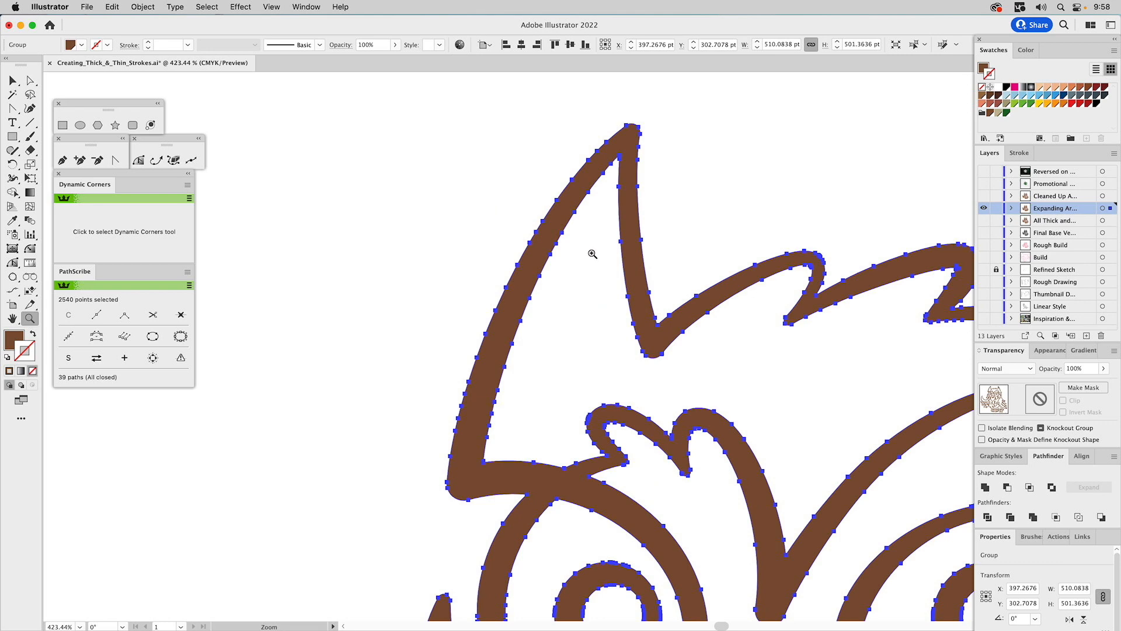
key("super+0")
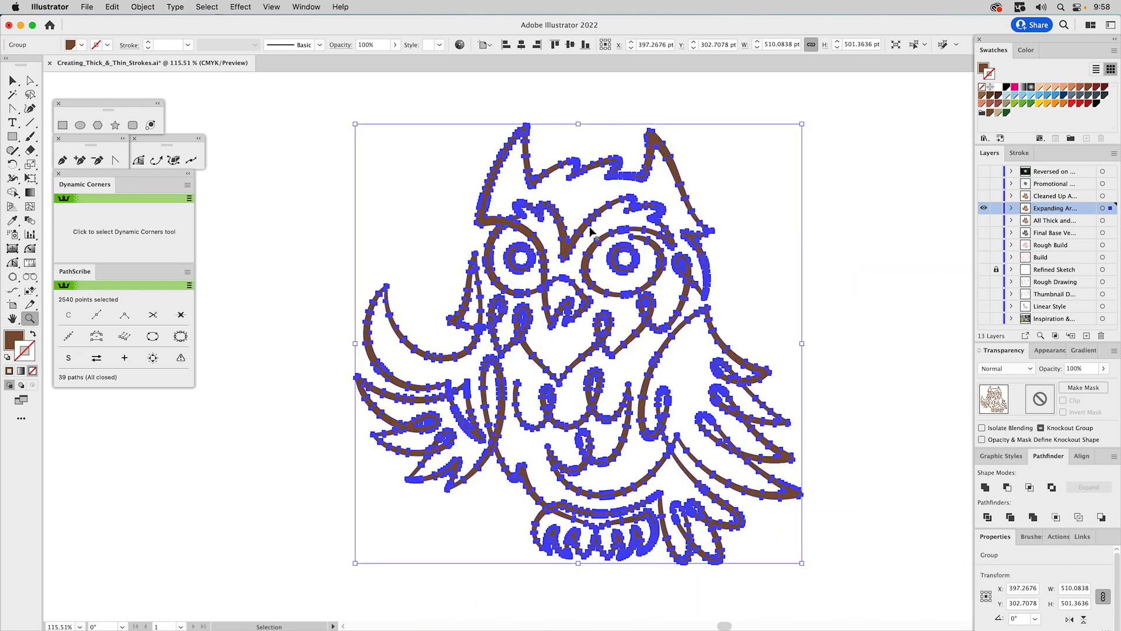
left_click(616, 144, "super")
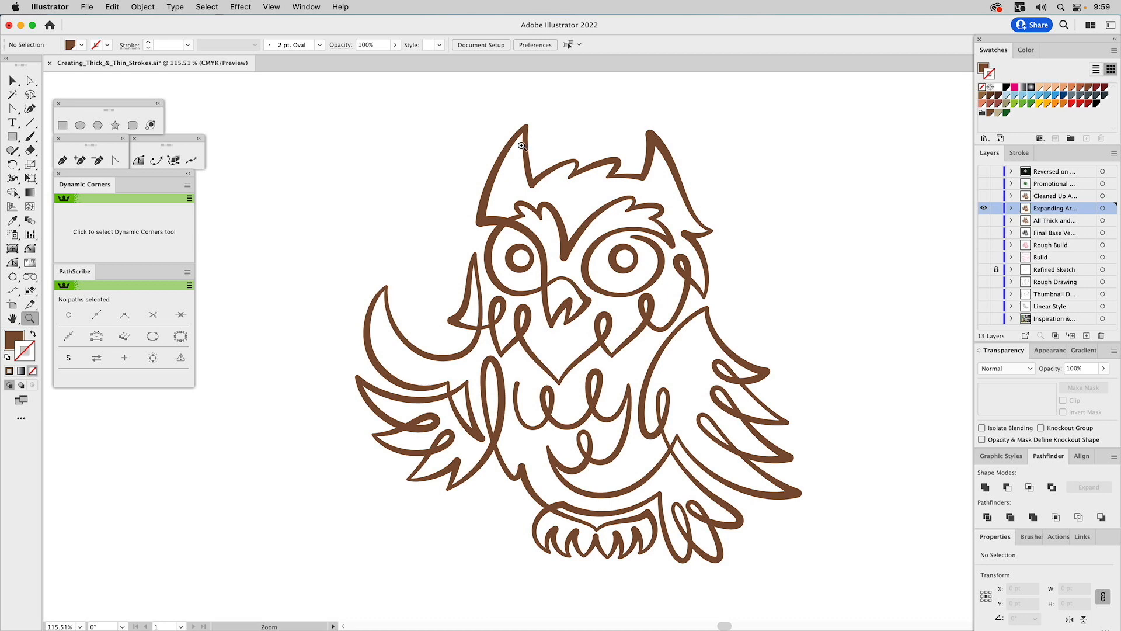
Remove the surplus anchor points along the outer and inner edges of the left ear with the Smart Remove Brush, and clear the selection.
left_click_drag(433, 108, 590, 259)
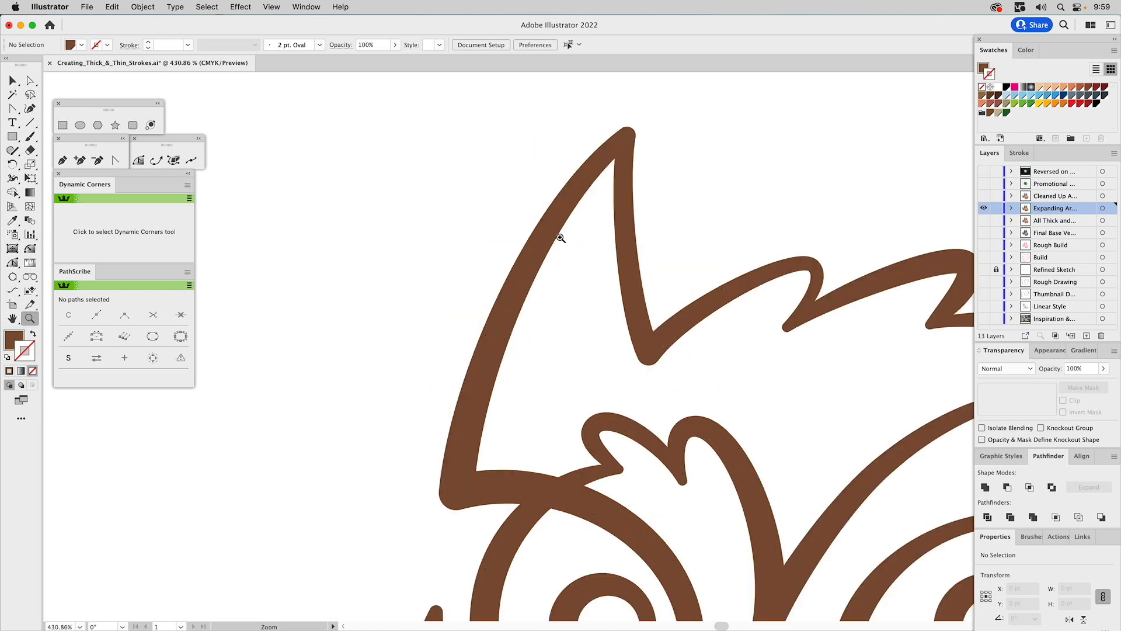
key("super+a")
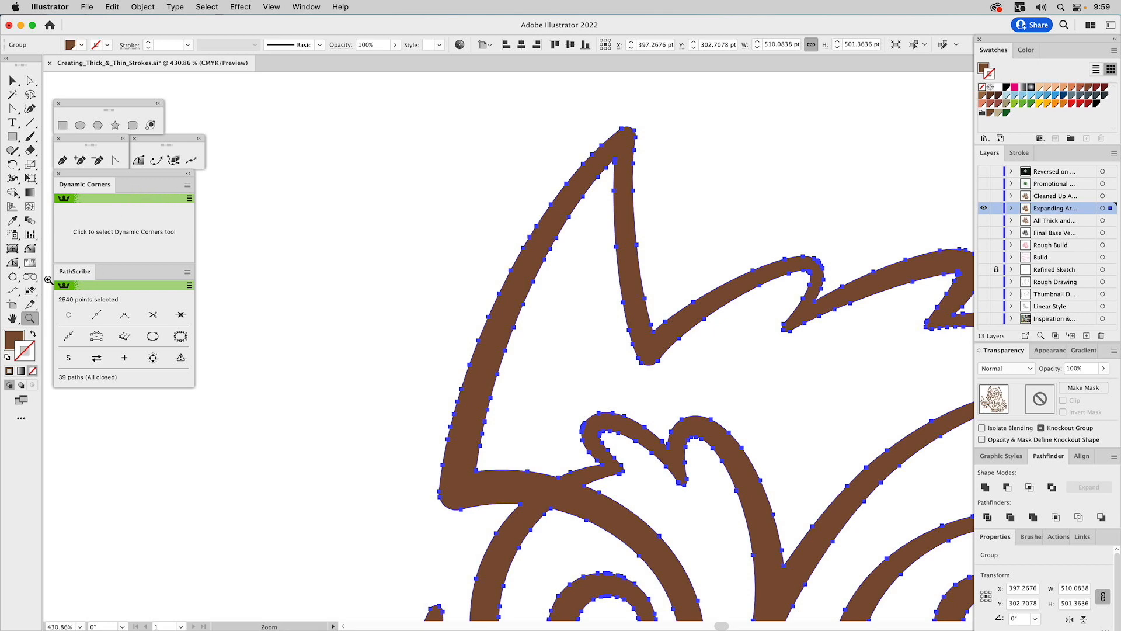
left_click(13, 264)
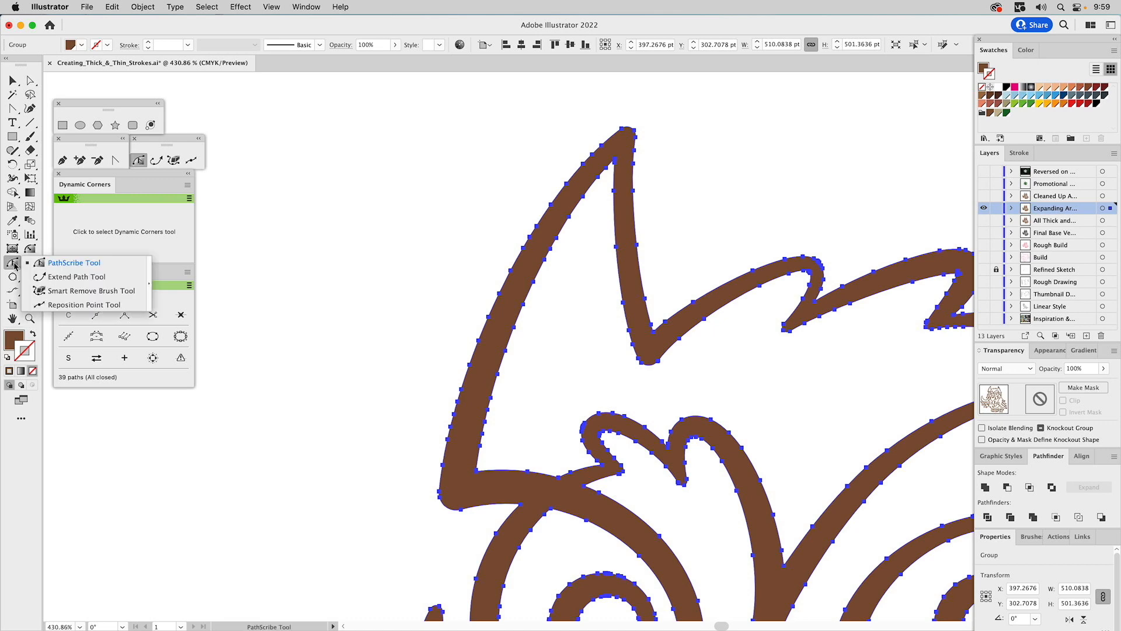
left_click(49, 292)
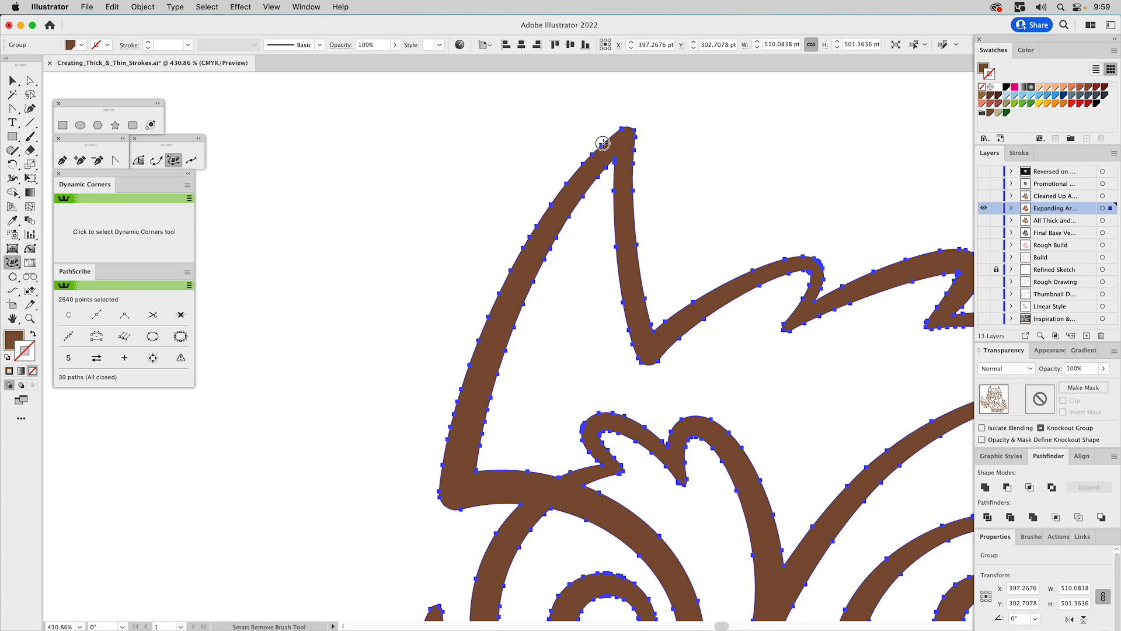
mouse_move(602, 143)
left_mouse_down()
mouse_move(513, 253)
mouse_move(457, 393)
mouse_move(440, 474)
left_mouse_up()
mouse_move(602, 175)
left_mouse_down()
mouse_move(526, 302)
mouse_move(475, 452)
left_mouse_up()
left_click_drag(615, 168, 615, 168)
mouse_move(611, 186)
left_mouse_down()
mouse_move(608, 244)
mouse_move(629, 344)
mouse_move(647, 317)
mouse_move(636, 150)
left_mouse_up()
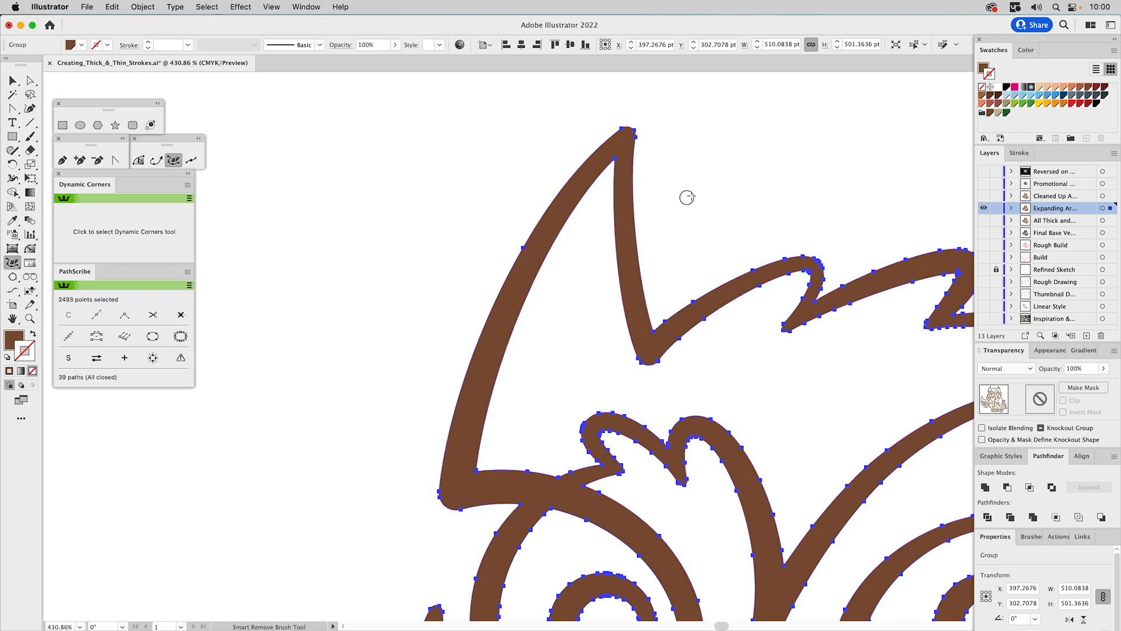
key("v")
key("super+shift+a")
key("super+0")
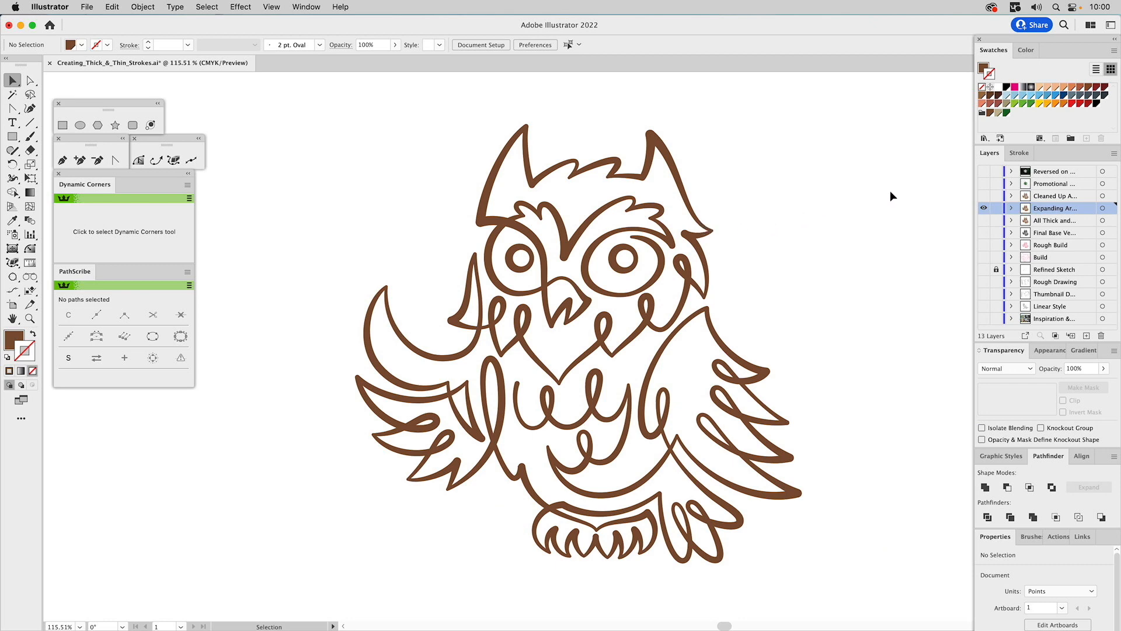
Examine the anchor points on the inner circle of the left eye up close, selecting only that ring.
key("super+a")
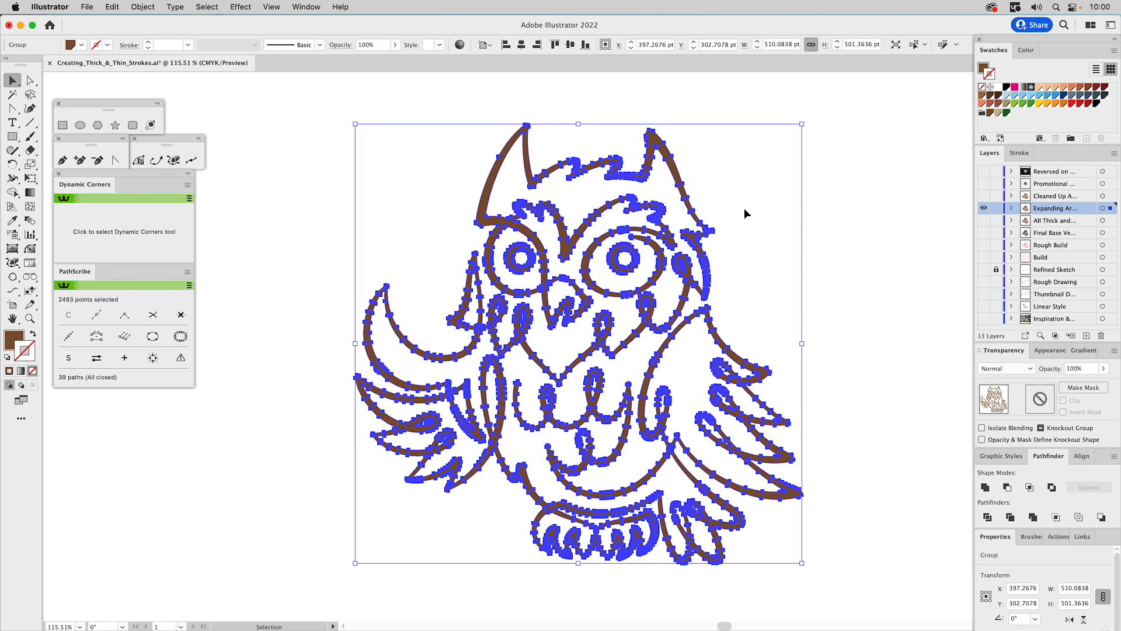
key("z")
left_click_drag(466, 234, 568, 295)
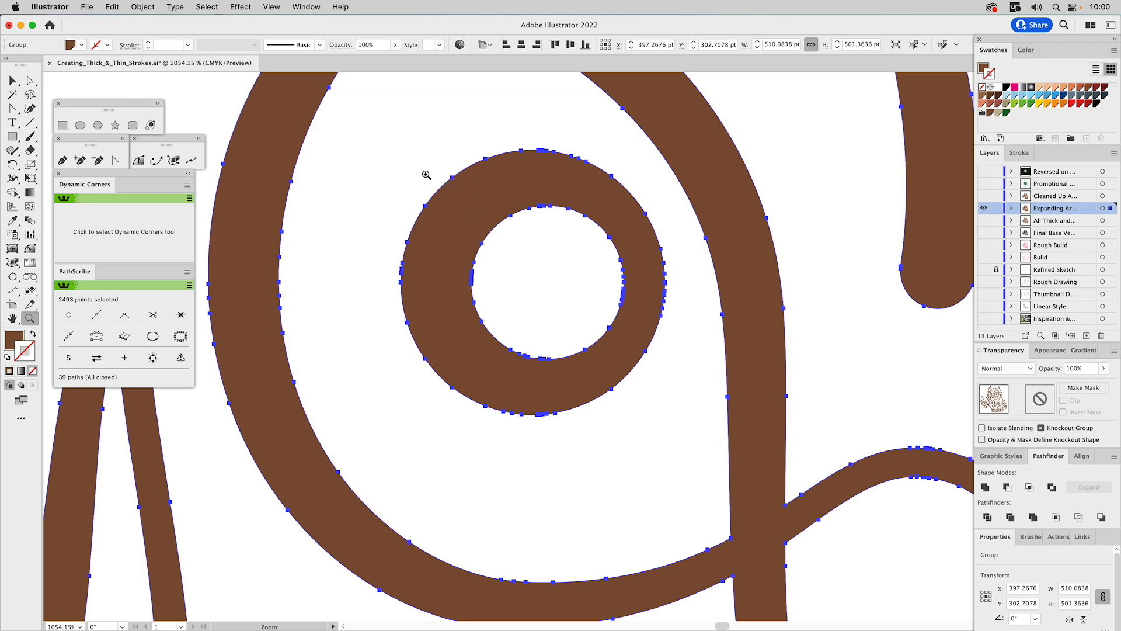
left_click_drag(414, 165, 536, 310)
key("a")
left_click_drag(382, 142, 652, 457)
left_click_drag(683, 237, 644, 332)
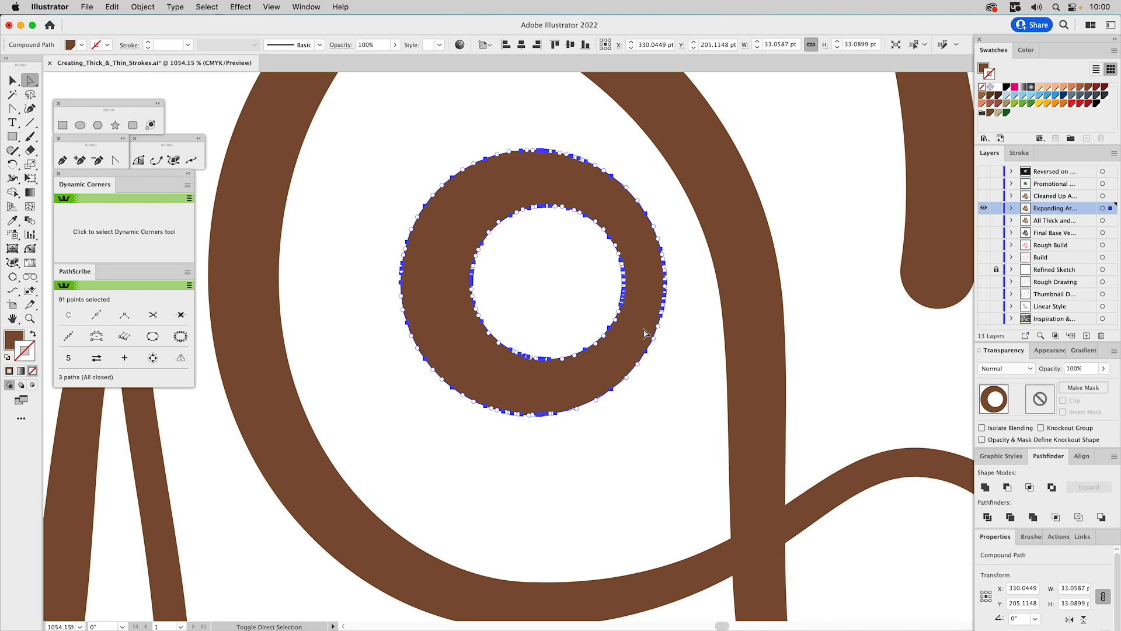
left_click(362, 276)
key("super+0")
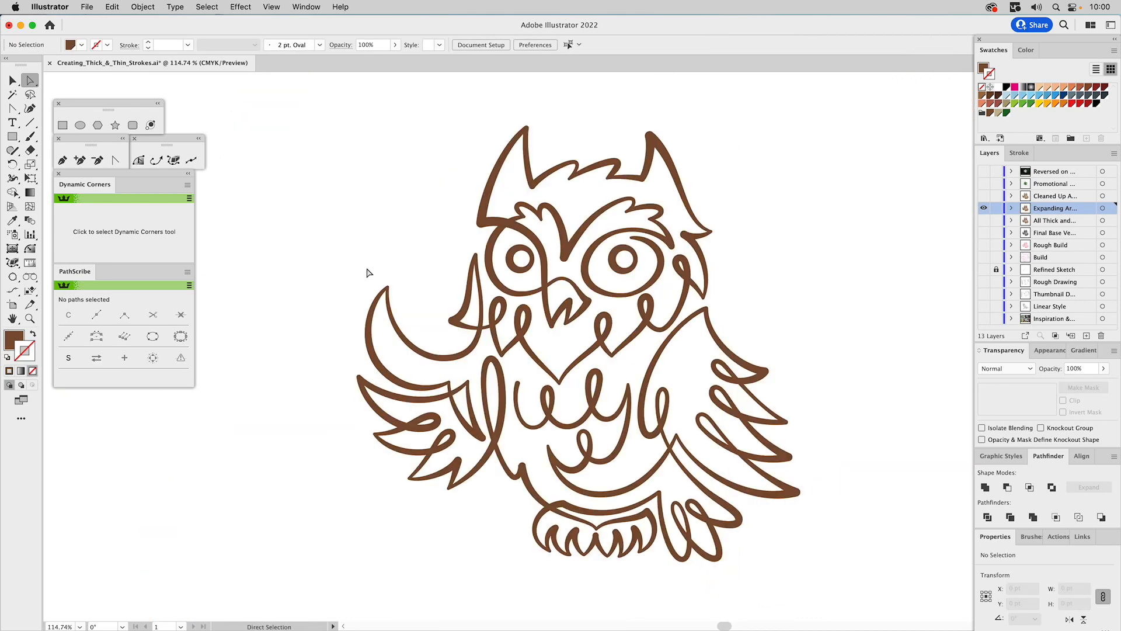
Show the "Cleaned Up A..." layer instead of the "Expanding Ar..." layer and fill its owl artwork with the tan swatch.
left_click(983, 197, "alt")
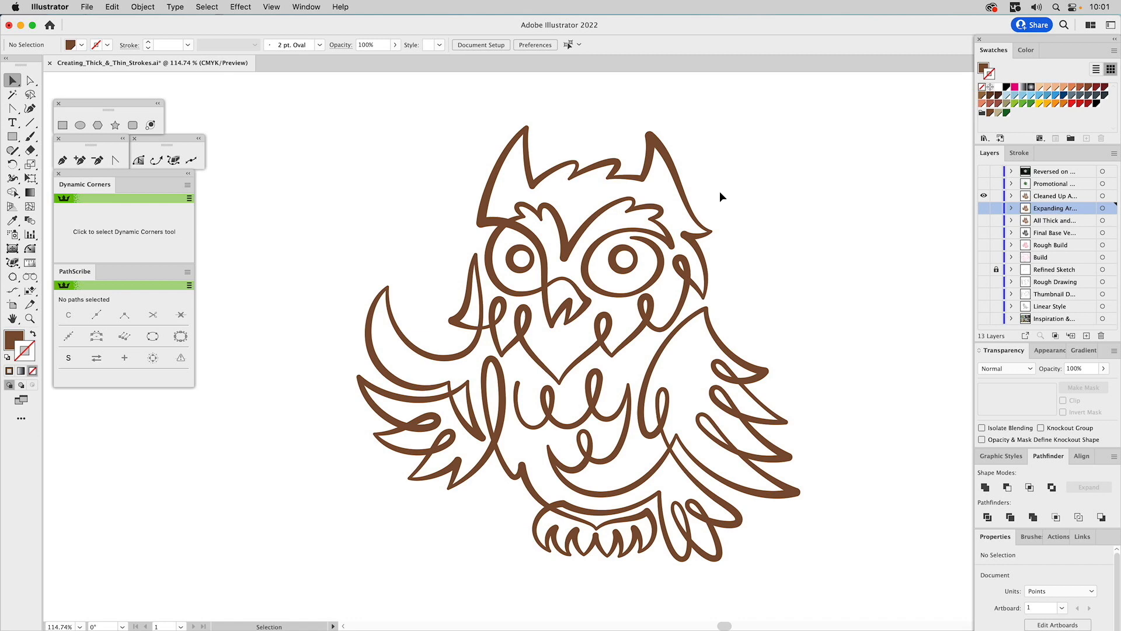
key("v")
key("super+a")
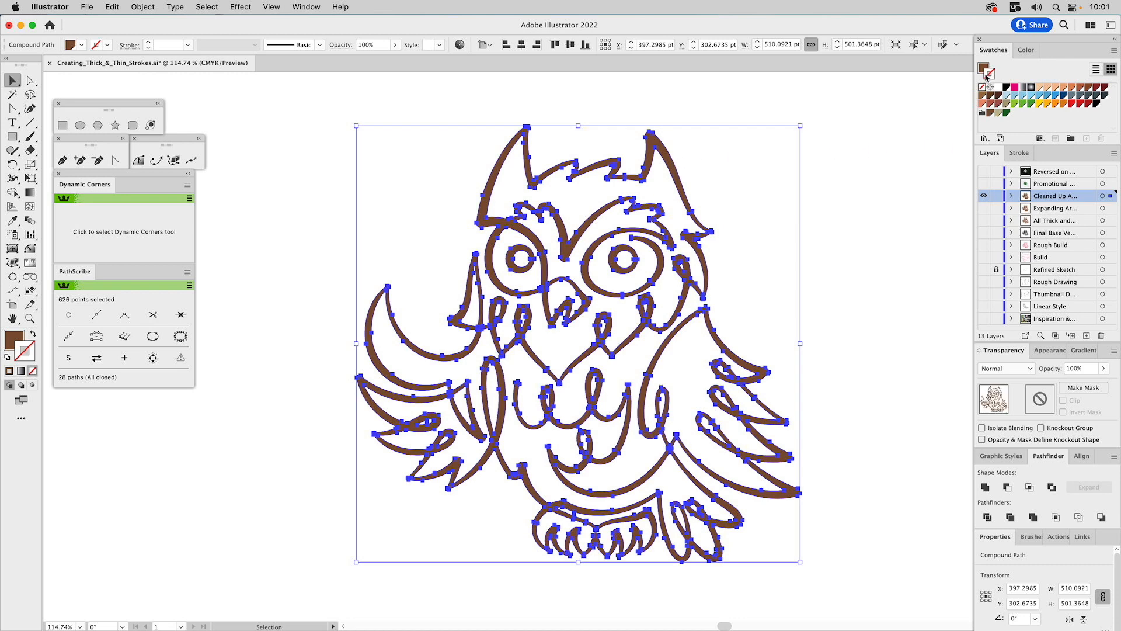
left_click(997, 113)
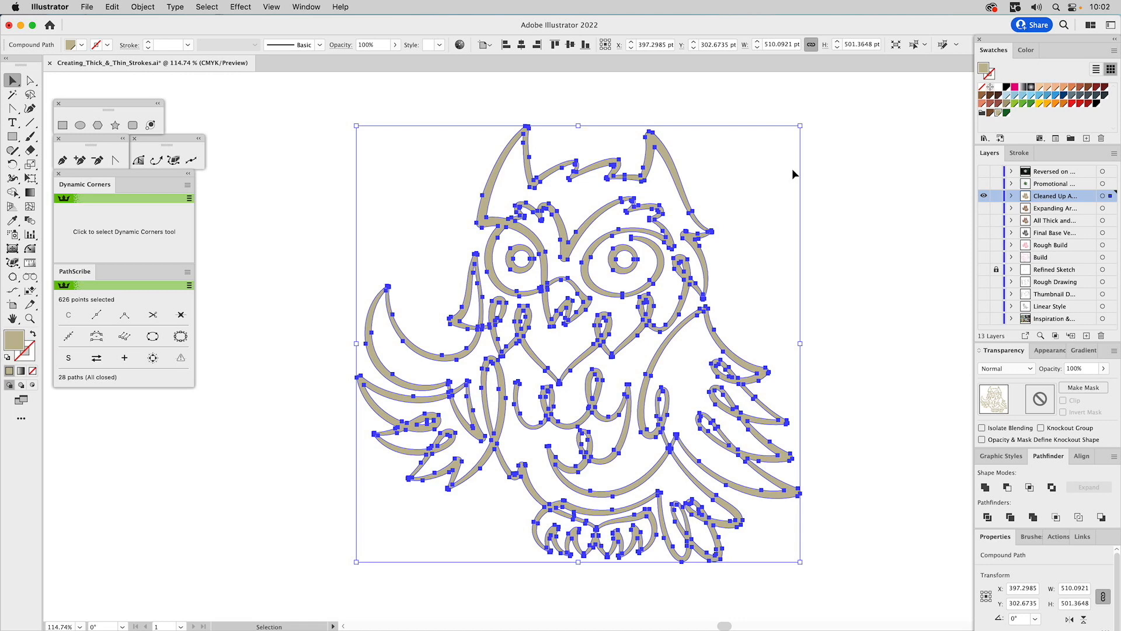
Offset the tan owl artwork from the brown linework by 7 pt to the right and 3 pt down.
key("Right")
key("Right")
key("Right")
key("Right")
key("Right")
key("Right")
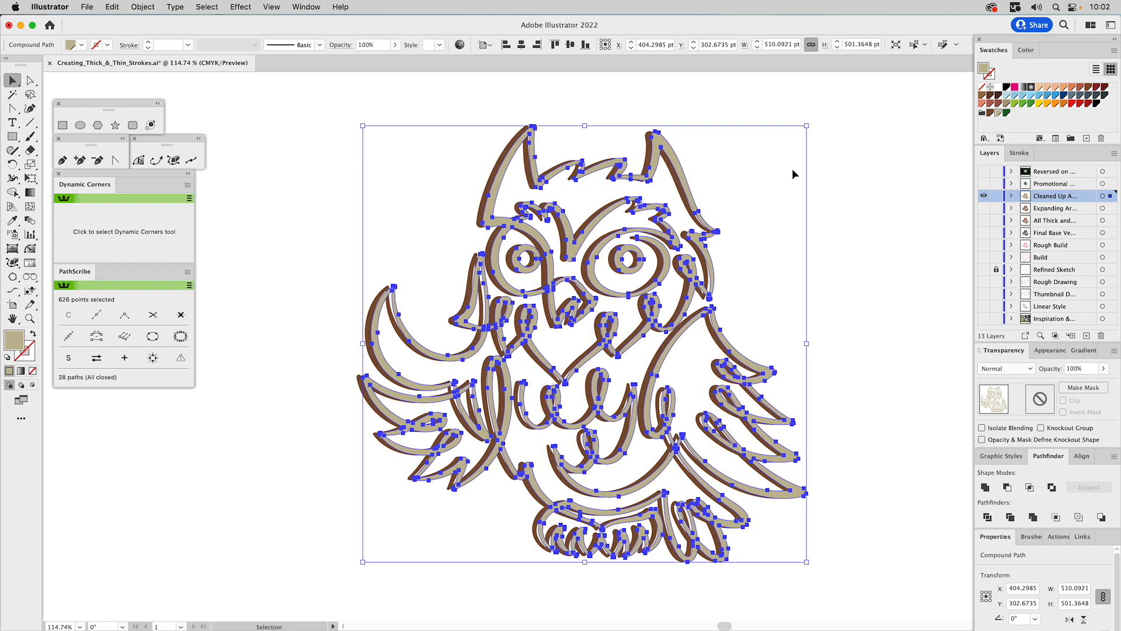
key("Down")
key("Down")
key("Down")
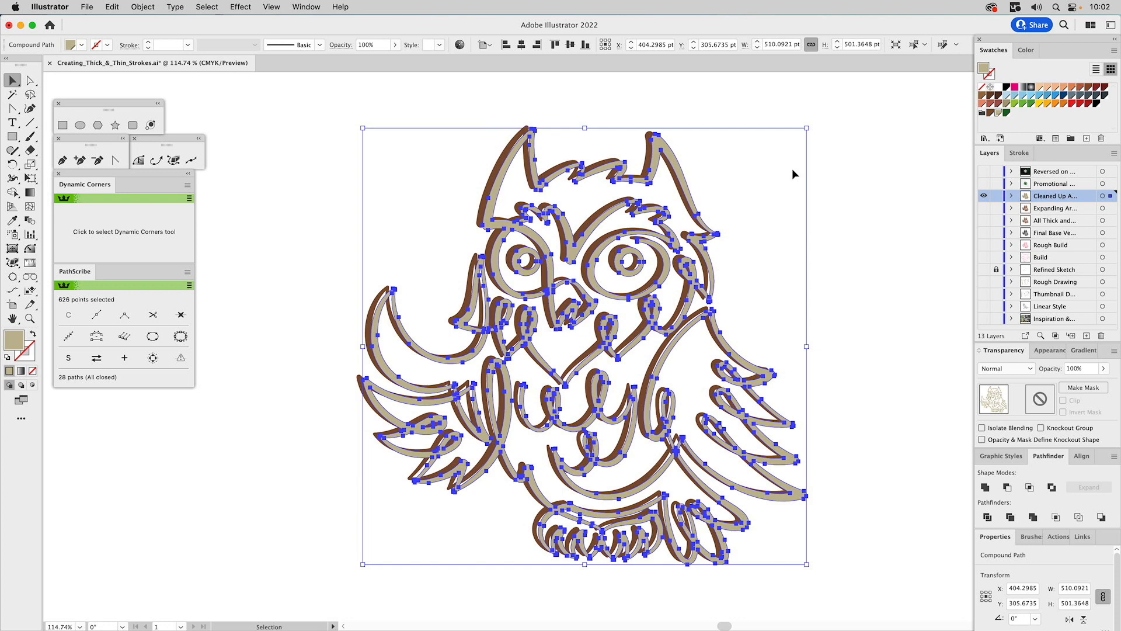
Set the opacity of the offset tan owl to 45% as a soft drop shadow and clear the selection.
left_click(1078, 370)
type("45%")
key("Return")
key("super+shift+a")
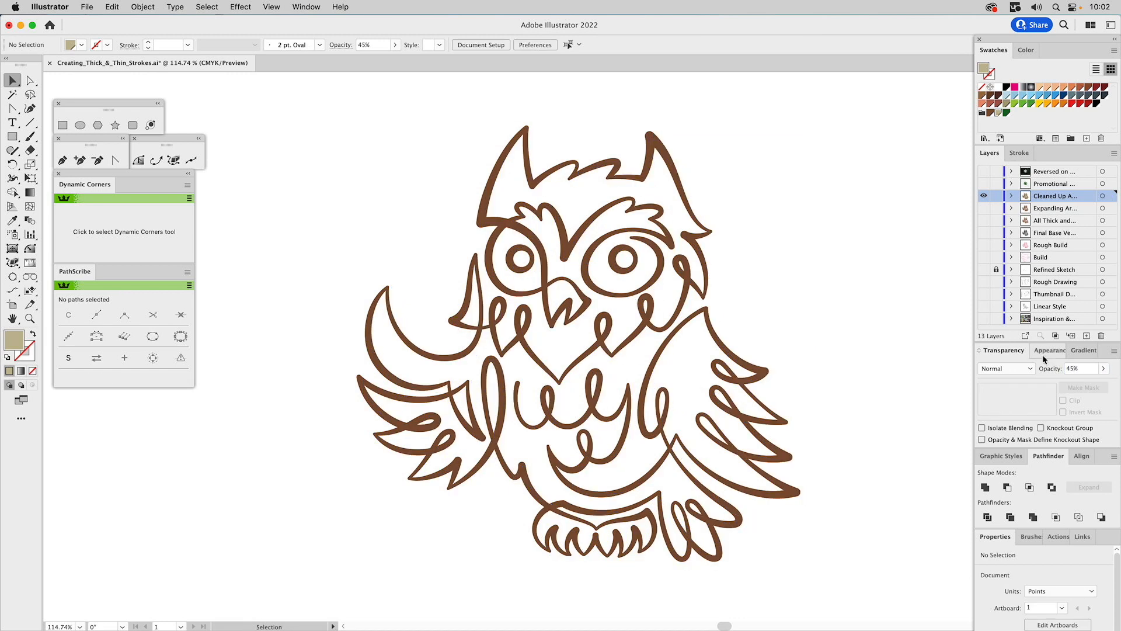
left_click(689, 208)
key("a")
key("v")
left_click(810, 246)
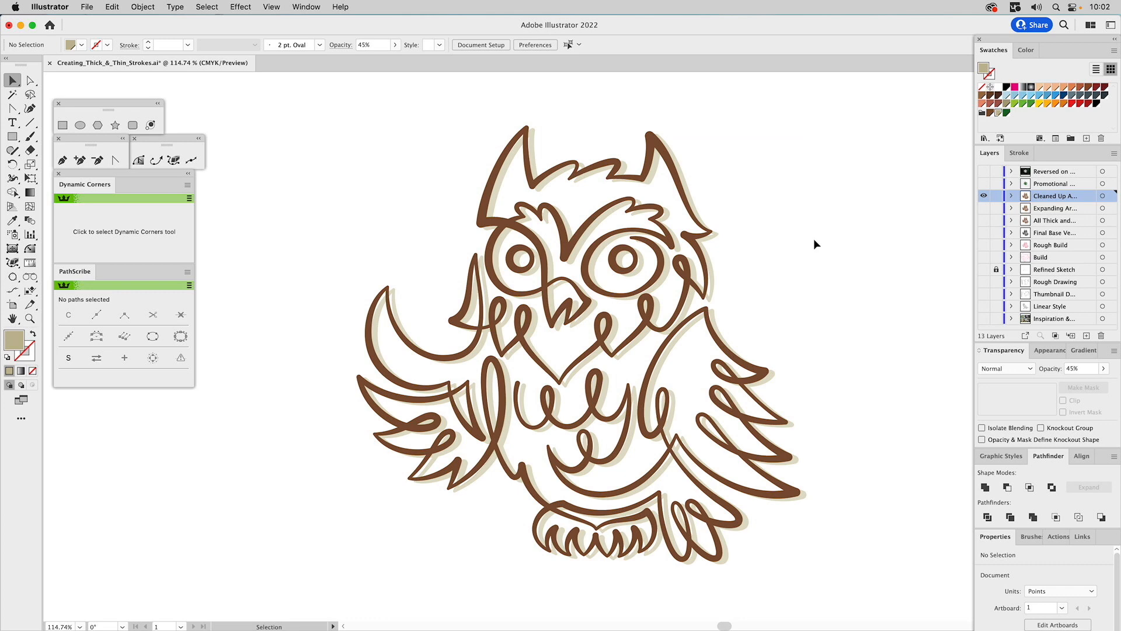
Display the "Promotional ..." layer on its own, and replace it with the "Reversed on ..." layer as the only visible, active layer.
left_click(983, 184, "alt")
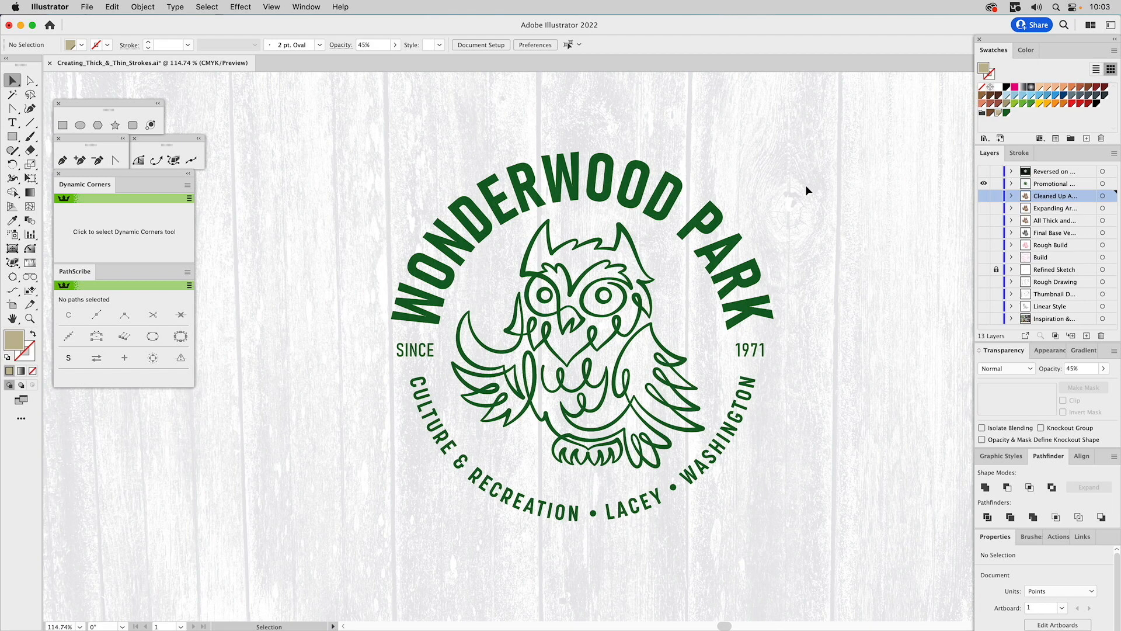
left_click(985, 173)
left_click(1040, 172)
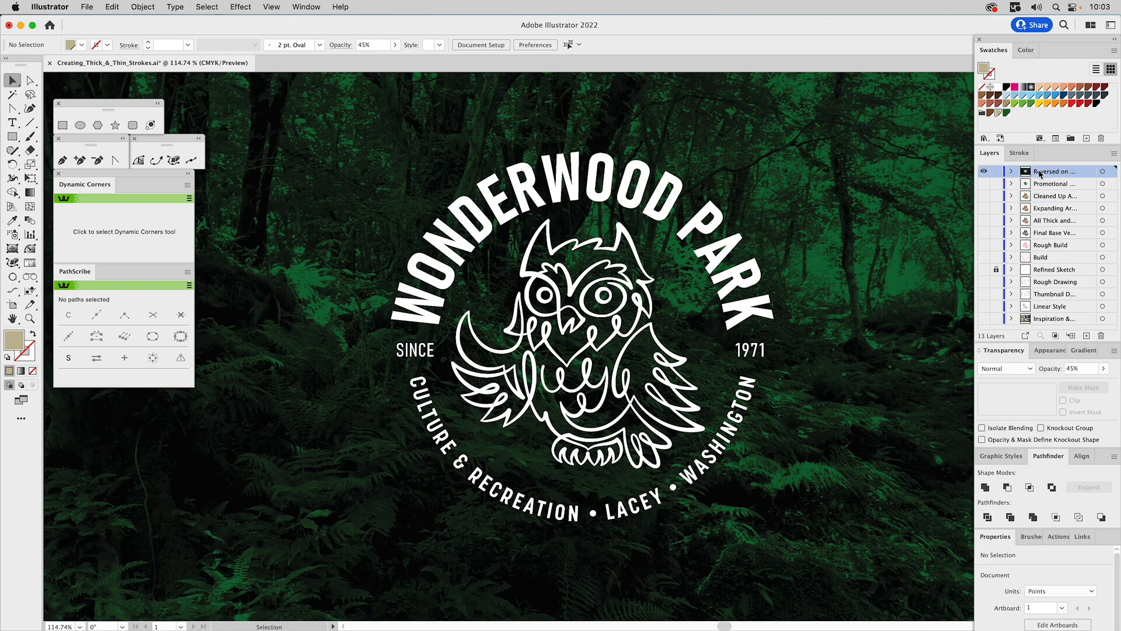